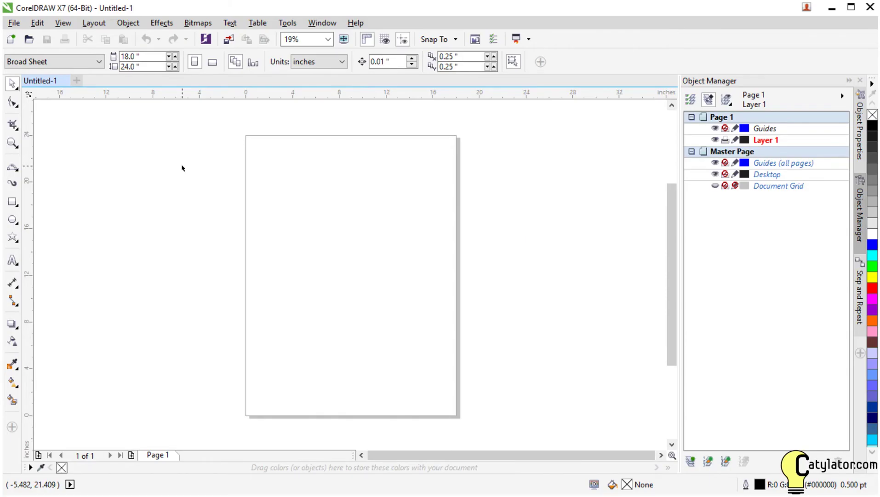
Create a new 24 × 18 in landscape document
{"action": "left_click", "coordinate": [14, 23]}
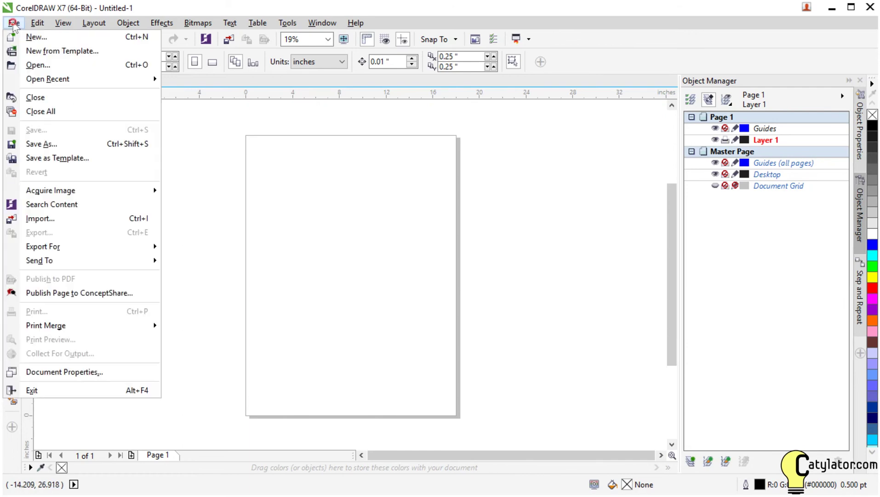
{"action": "left_click", "coordinate": [38, 42]}
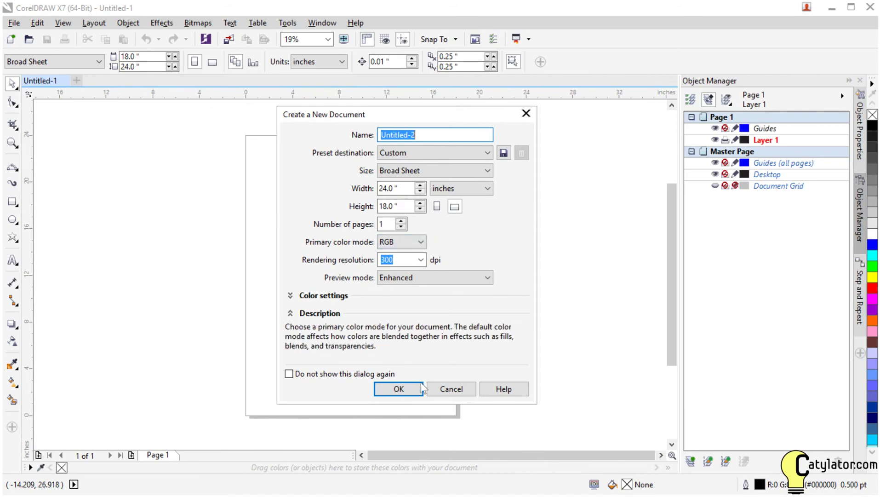
{"action": "left_click", "coordinate": [409, 392]}
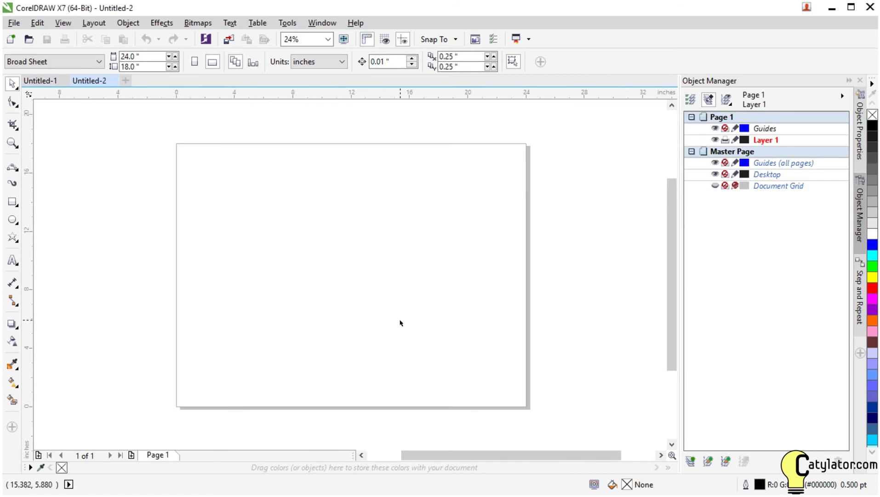
Turn on snapping to guidelines
{"action": "left_click", "coordinate": [440, 38]}
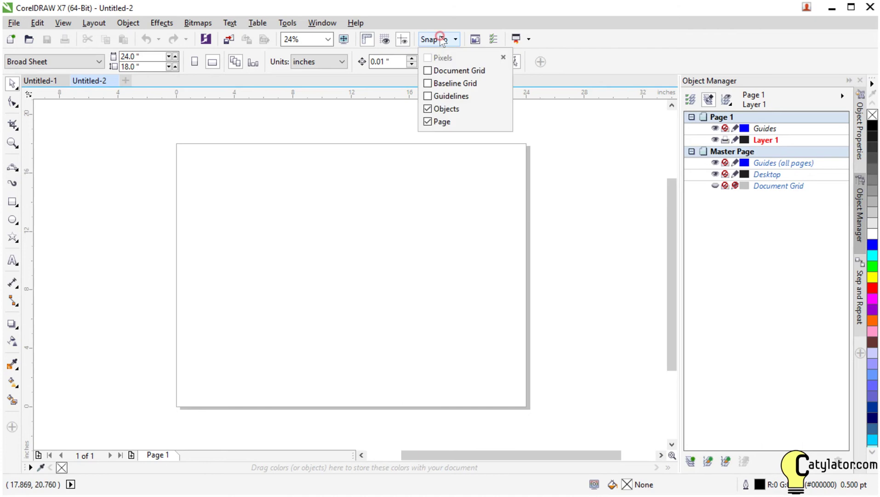
{"action": "left_click", "coordinate": [447, 96]}
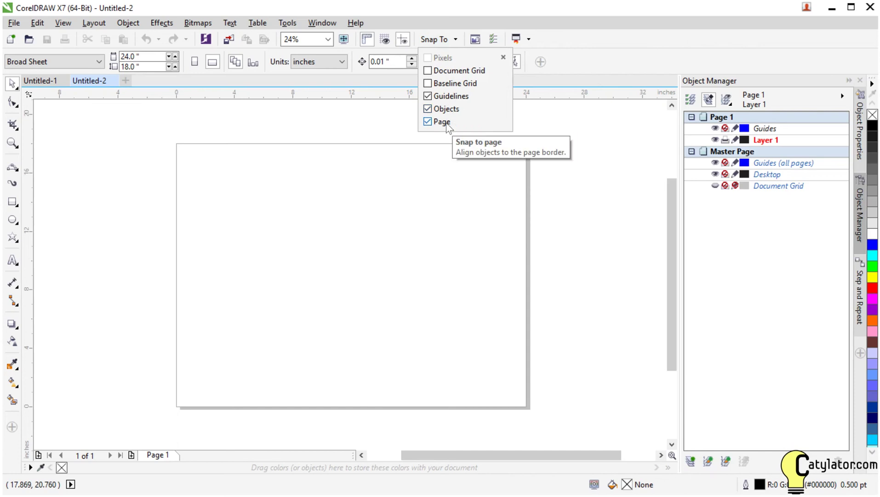
{"action": "left_click", "coordinate": [387, 9]}
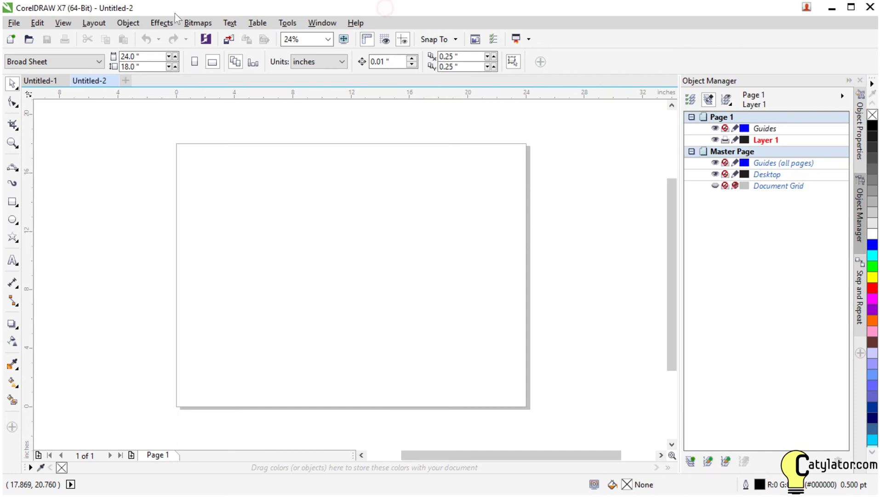
Choose a command from a submenu of the Object menu
{"action": "left_click", "coordinate": [125, 23]}
{"action": "mouse_move", "coordinate": [101, 24]}
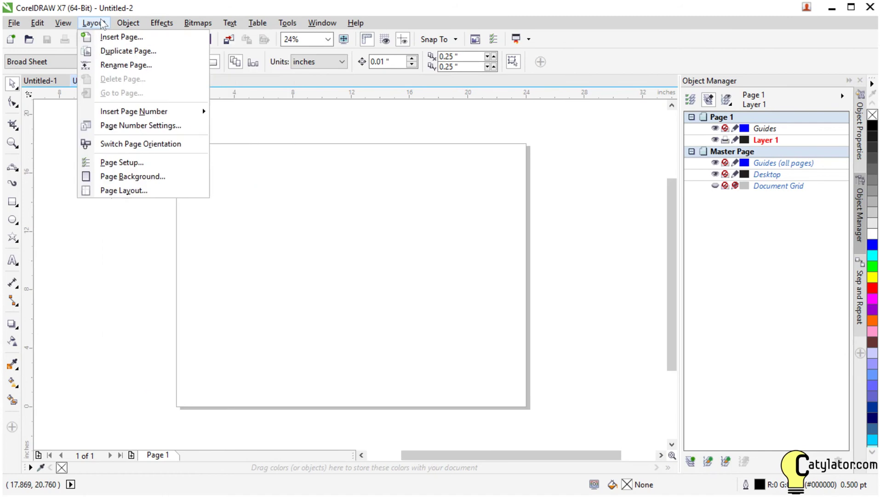
{"action": "mouse_move", "coordinate": [66, 23]}
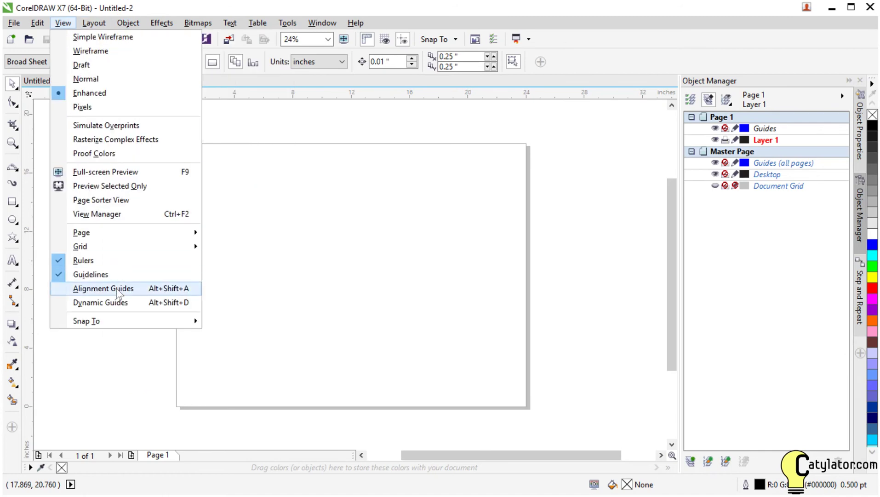
{"action": "left_click", "coordinate": [83, 289]}
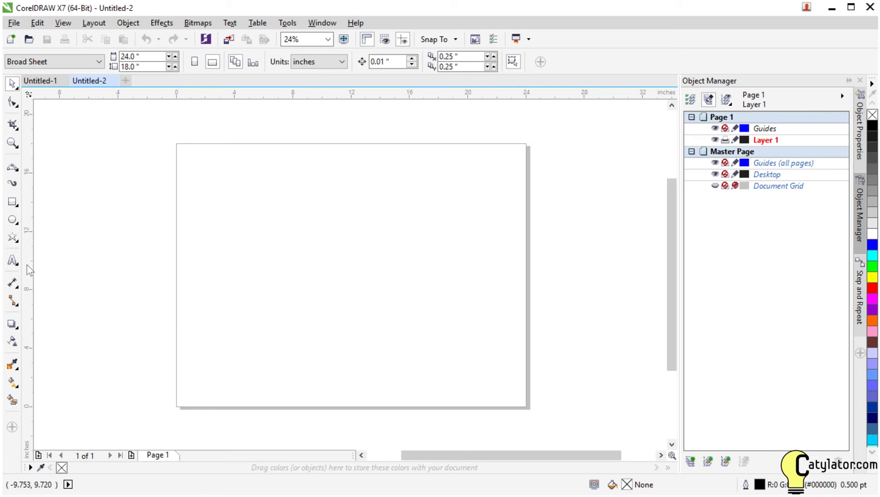
Add a vertical guideline at 12 in and a horizontal one at 9 in
{"action": "left_click_drag", "start_coordinate": [27, 265], "coordinate": [351, 144]}
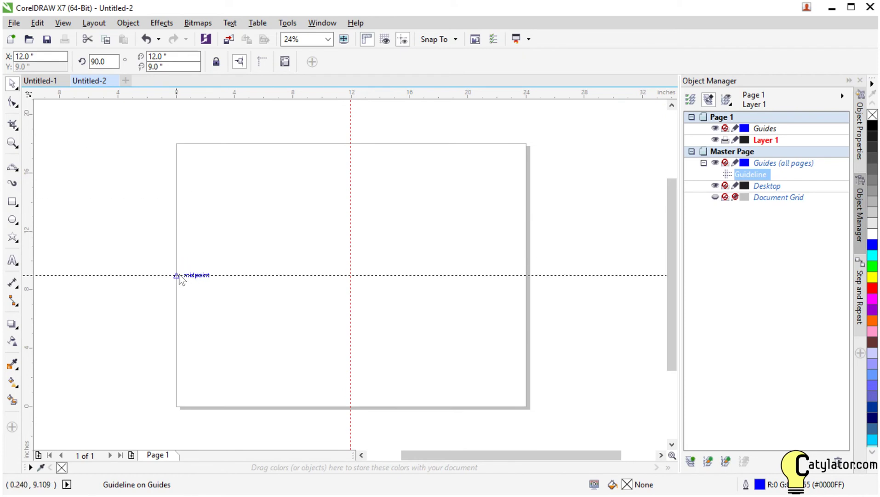
{"action": "left_click_drag", "start_coordinate": [180, 276], "coordinate": [177, 275]}
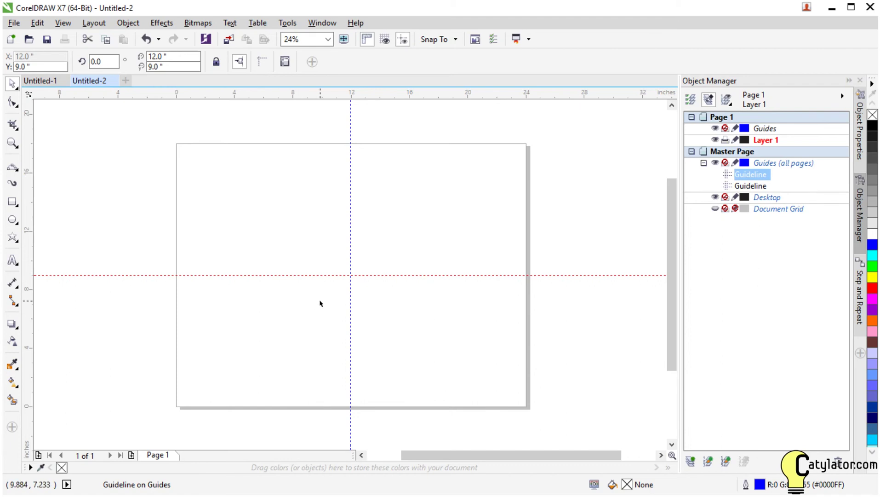
{"action": "left_click", "coordinate": [13, 240]}
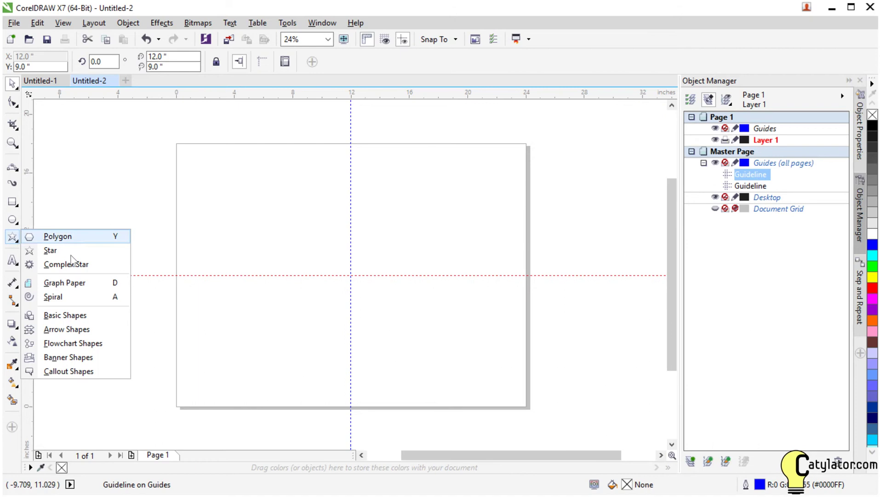
Draw a large Perfect Shapes heart, about 17 × 13.7 in
{"action": "left_click", "coordinate": [86, 316]}
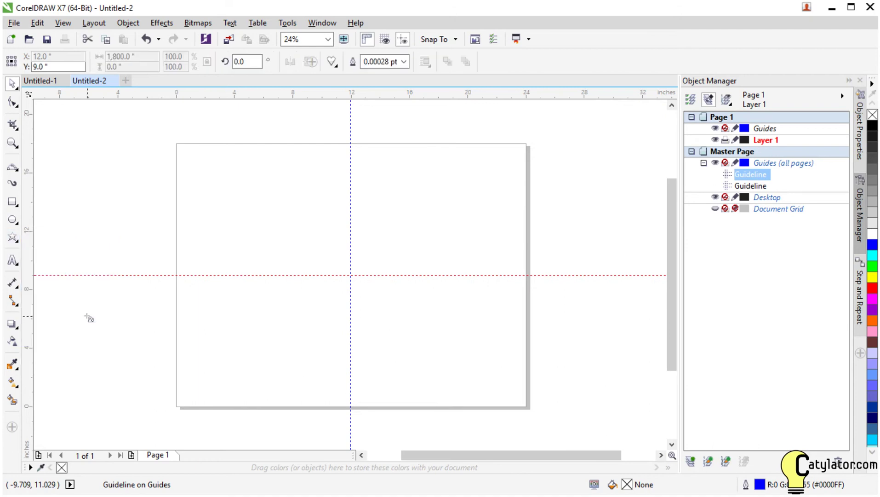
{"action": "left_click", "coordinate": [335, 67]}
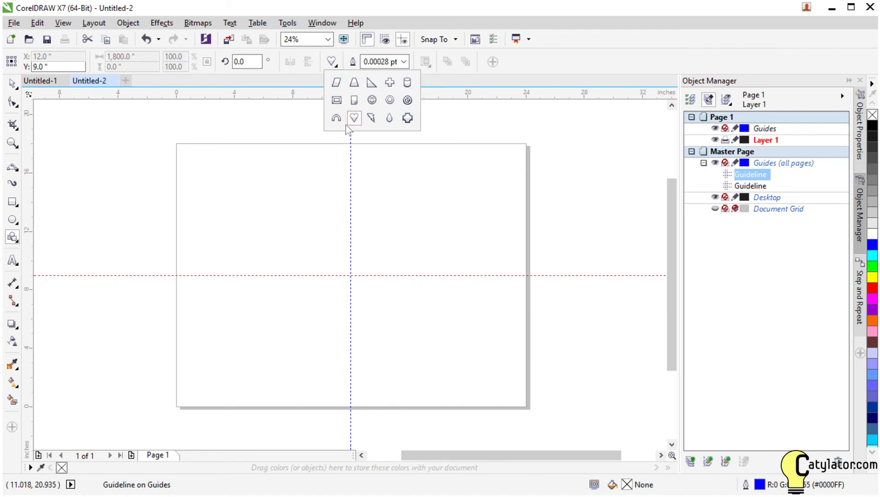
{"action": "left_click", "coordinate": [248, 178]}
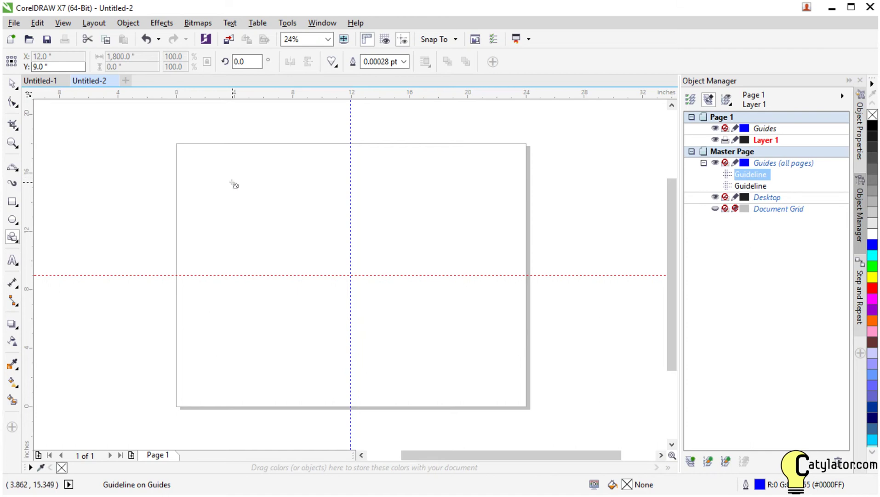
{"action": "left_click_drag", "start_coordinate": [234, 183], "coordinate": [479, 383]}
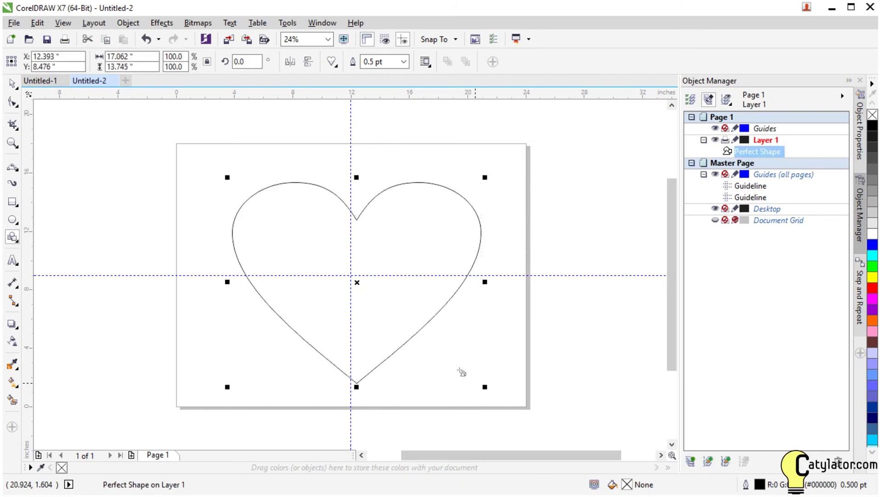
Centre the heart on the guideline crossing
{"action": "left_click", "coordinate": [14, 87]}
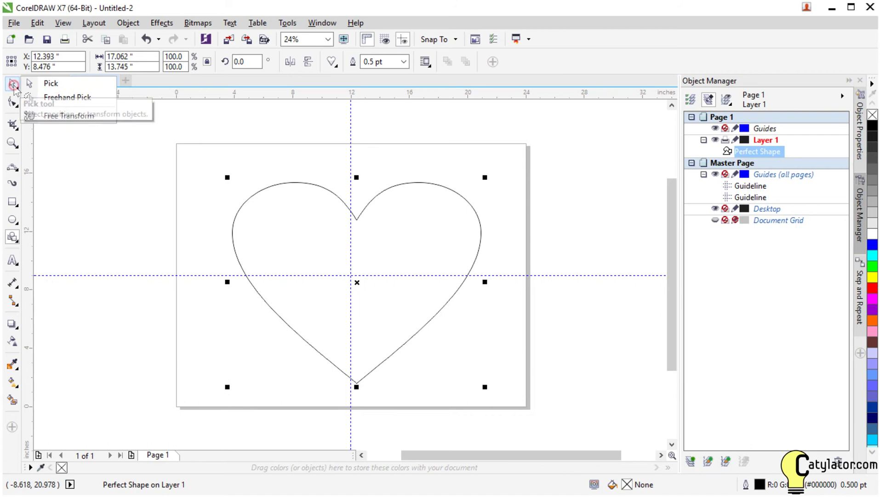
{"action": "left_click", "coordinate": [51, 85]}
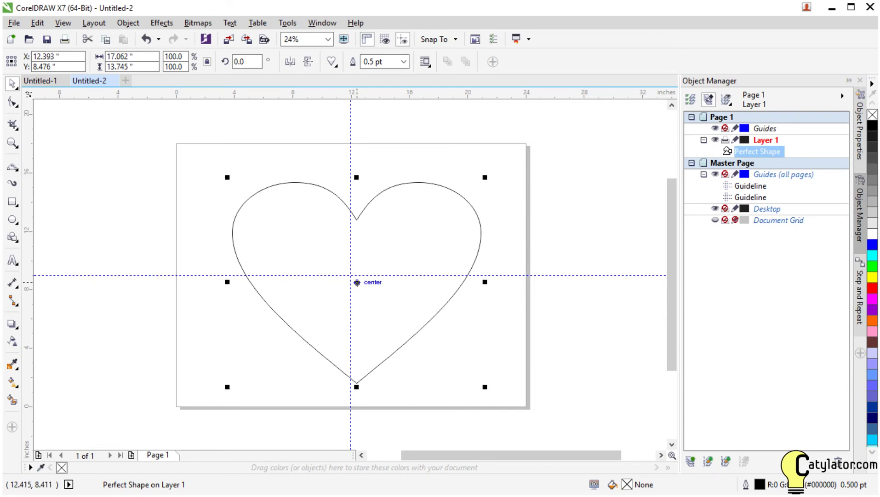
{"action": "mouse_move", "coordinate": [357, 282]}
{"action": "left_mouse_down"}
{"action": "mouse_move", "coordinate": [381, 309]}
{"action": "mouse_move", "coordinate": [404, 281]}
{"action": "mouse_move", "coordinate": [356, 286]}
{"action": "mouse_move", "coordinate": [355, 267]}
{"action": "mouse_move", "coordinate": [364, 291]}
{"action": "mouse_move", "coordinate": [351, 275]}
{"action": "mouse_move", "coordinate": [368, 267]}
{"action": "mouse_move", "coordinate": [351, 275]}
{"action": "left_mouse_up"}
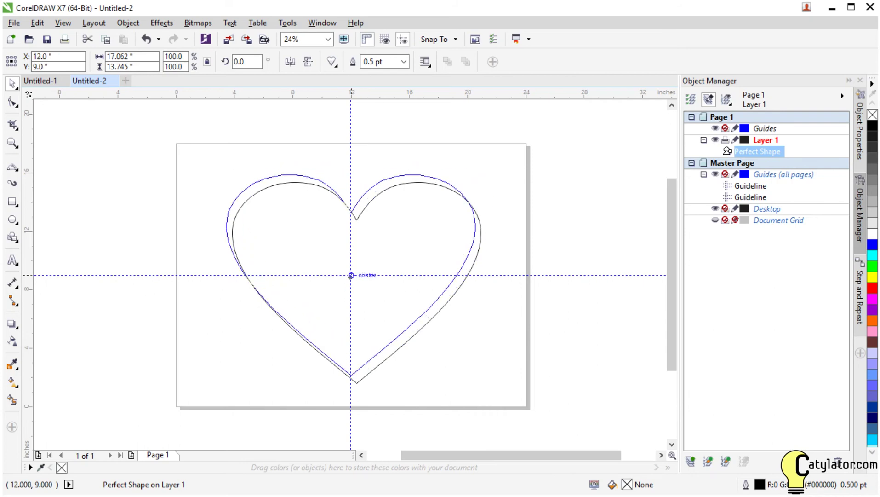
{"action": "left_click_drag", "start_coordinate": [351, 275], "coordinate": [351, 275]}
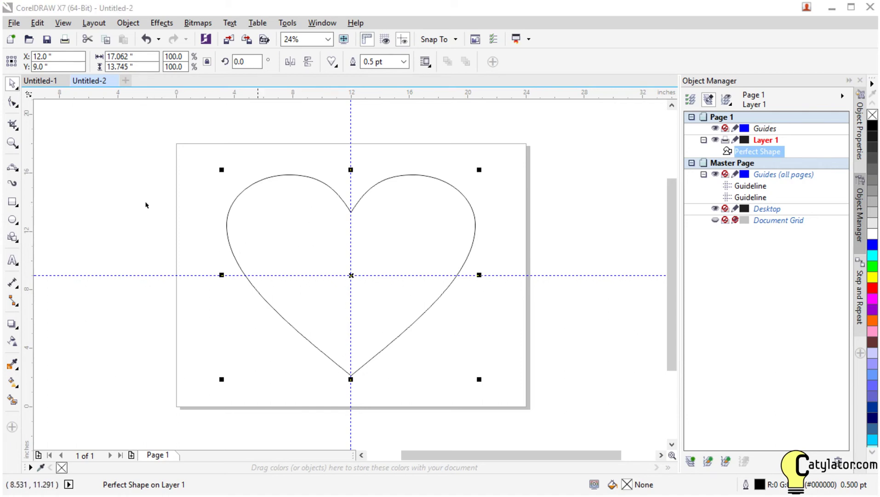
Draw two 3-point curves dividing the heart's right lobe
{"action": "left_click", "coordinate": [18, 170]}
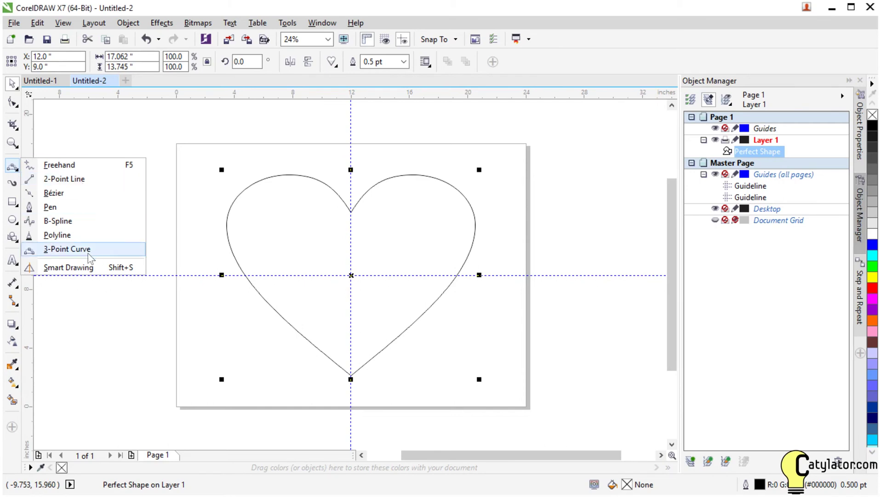
{"action": "left_click", "coordinate": [74, 251]}
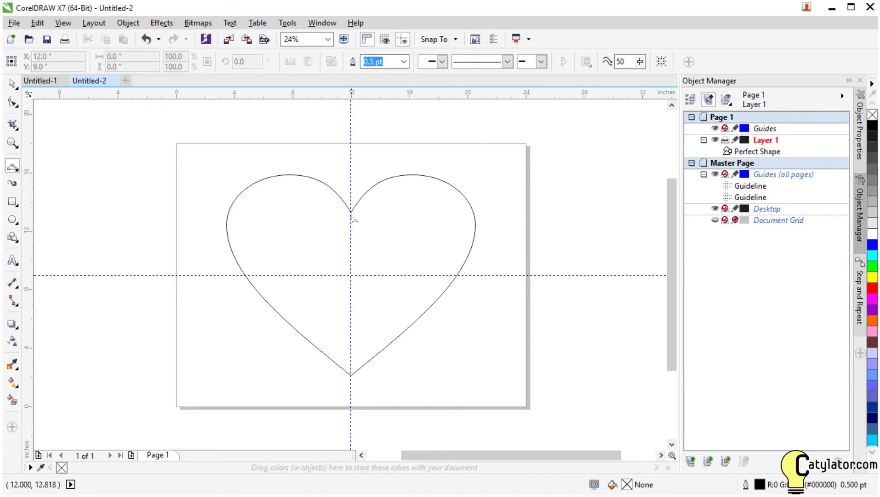
{"action": "left_click_drag", "start_coordinate": [351, 212], "coordinate": [418, 318]}
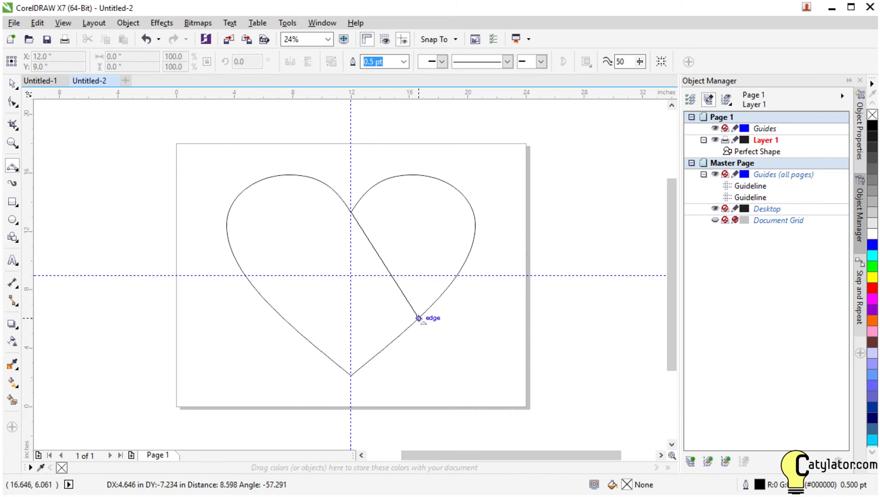
{"action": "left_click_drag", "start_coordinate": [419, 317], "coordinate": [418, 318]}
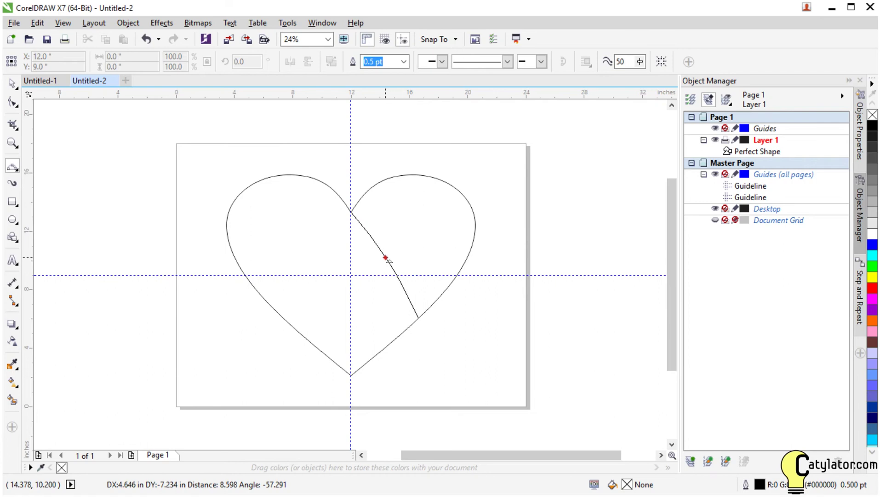
{"action": "left_click", "coordinate": [385, 257]}
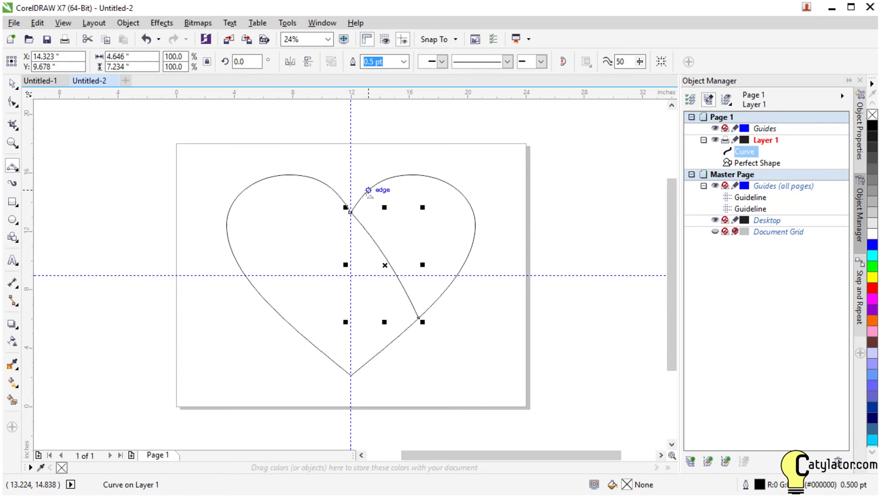
{"action": "left_click_drag", "start_coordinate": [363, 196], "coordinate": [453, 280]}
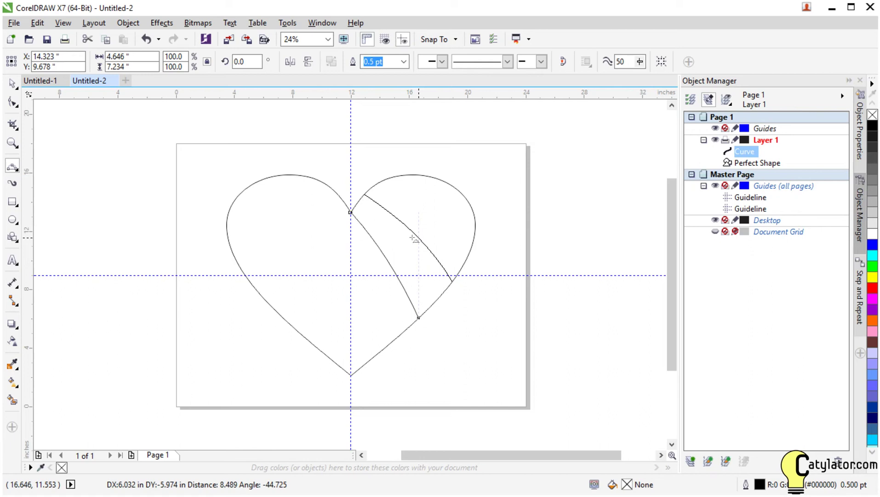
{"action": "left_click", "coordinate": [412, 237]}
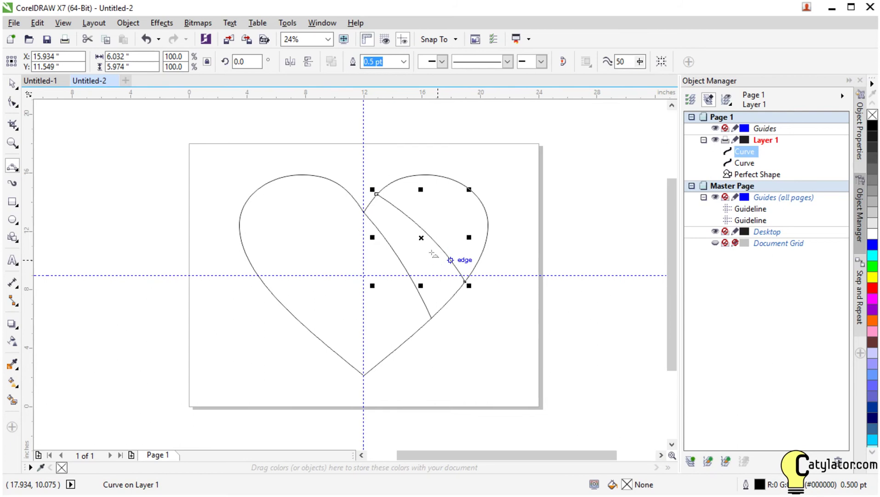
Replace the second curve with one from the heart's top edge to its lower right edge
{"action": "scroll", "coordinate": [437, 250], "scroll_direction": "up", "scroll_amount": 2}
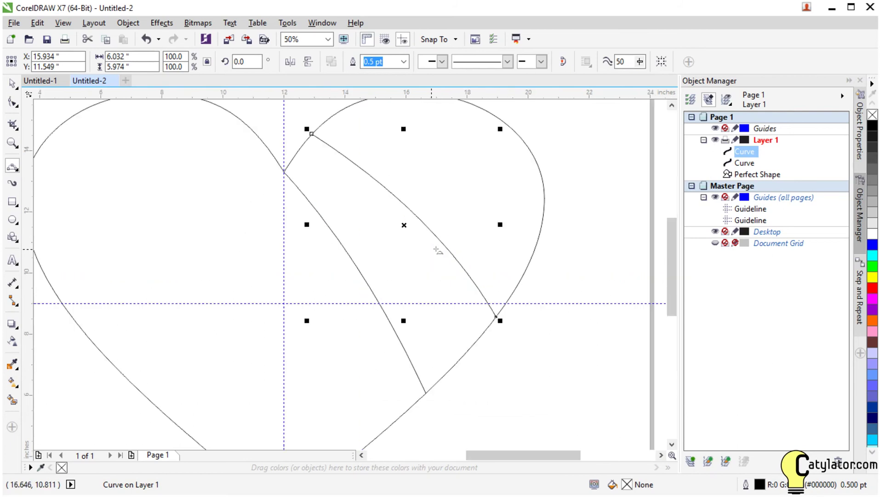
{"action": "left_click", "coordinate": [12, 83]}
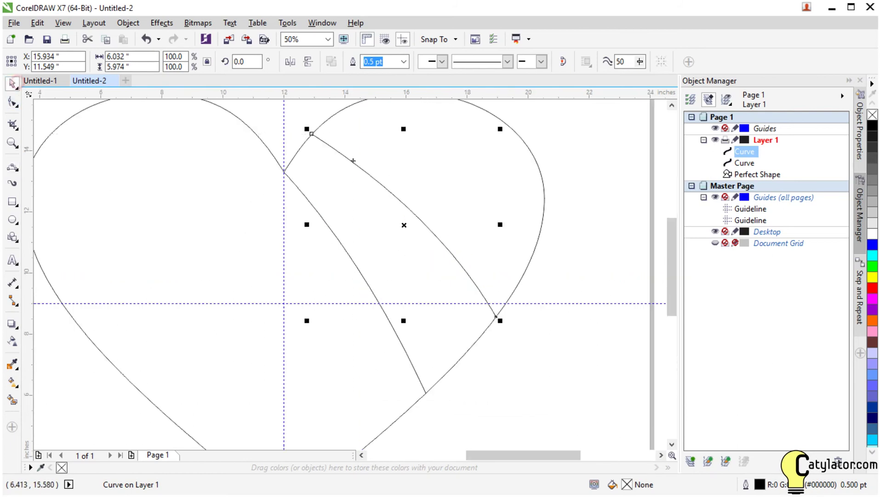
{"action": "left_click", "coordinate": [382, 185]}
{"action": "key", "text": "Delete"}
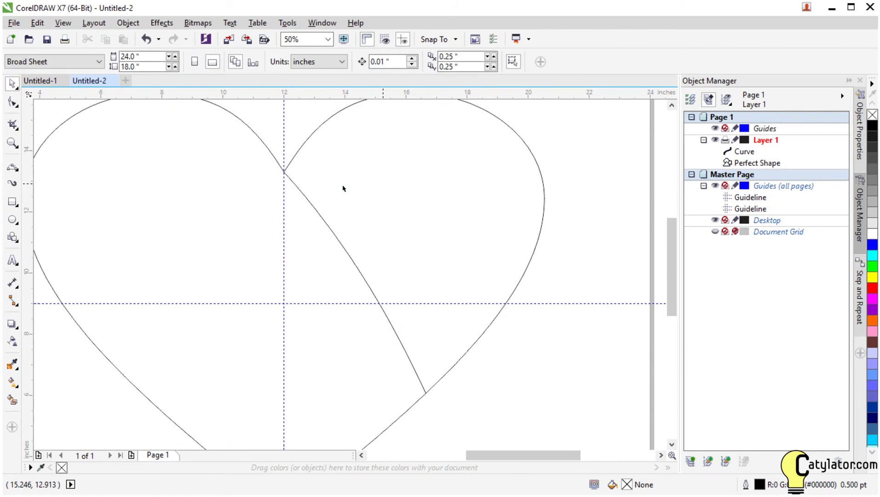
{"action": "left_click", "coordinate": [13, 166]}
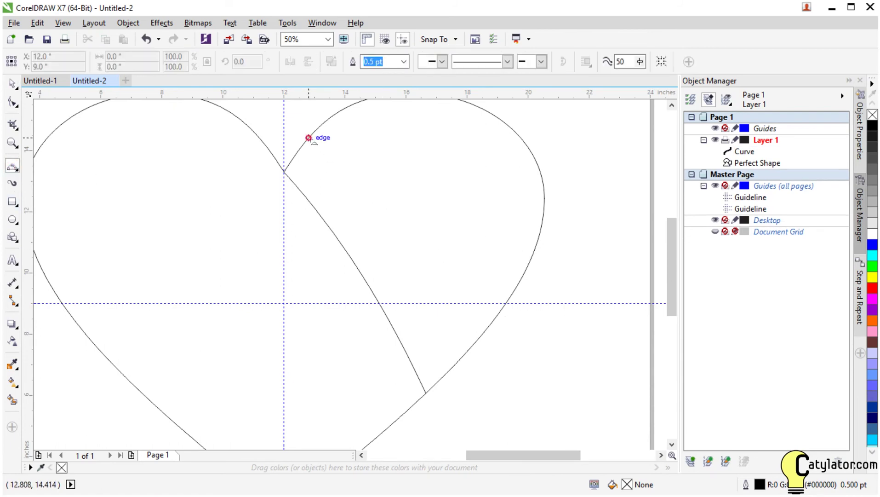
{"action": "left_click_drag", "start_coordinate": [309, 137], "coordinate": [490, 324]}
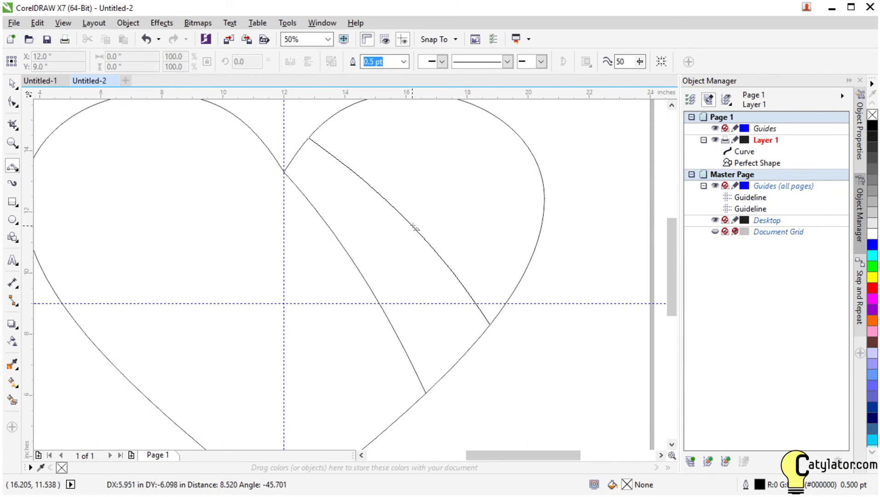
{"action": "left_click", "coordinate": [414, 229]}
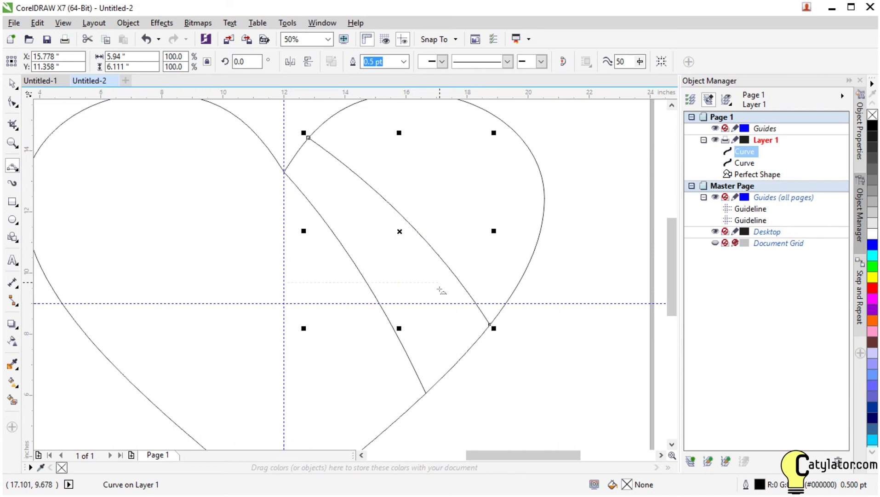
{"action": "key", "text": "space"}
{"action": "key", "text": "Escape"}
{"action": "scroll", "coordinate": [306, 135], "scroll_direction": "up", "scroll_amount": 3}
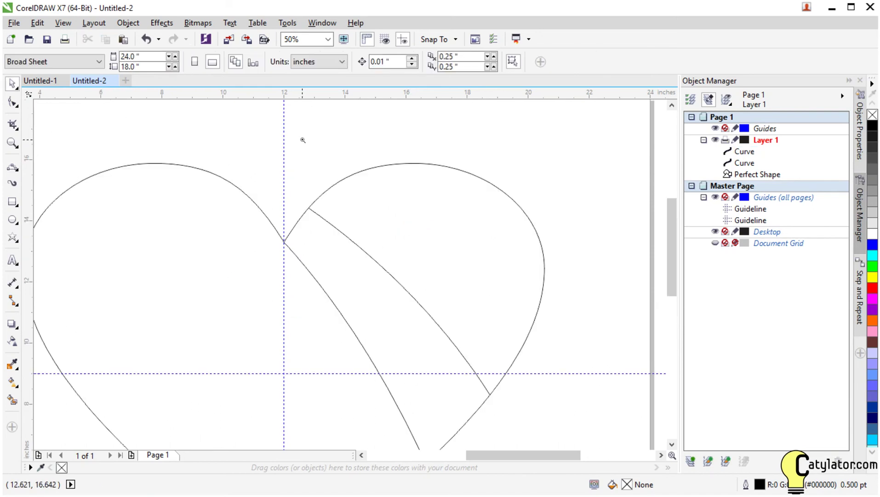
Draw a five-point star, about 1.43 × 1.36 in, near the right lobe's top
{"action": "left_click", "coordinate": [12, 237]}
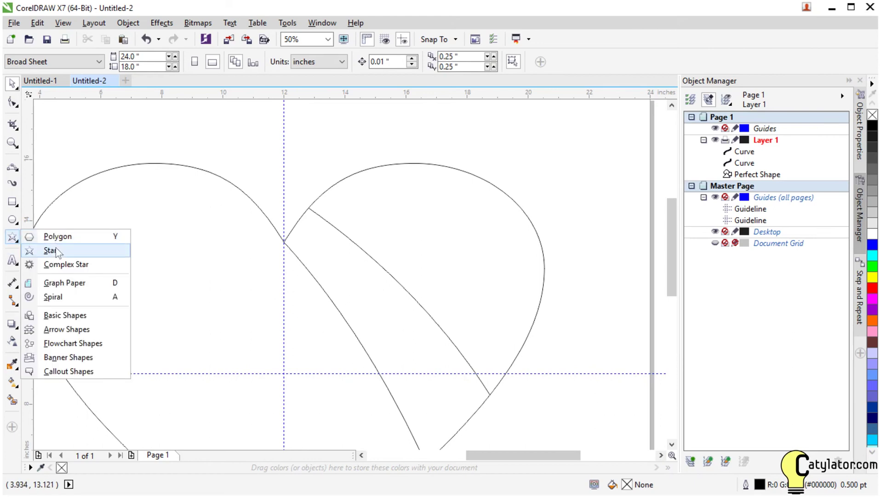
{"action": "left_click", "coordinate": [50, 251]}
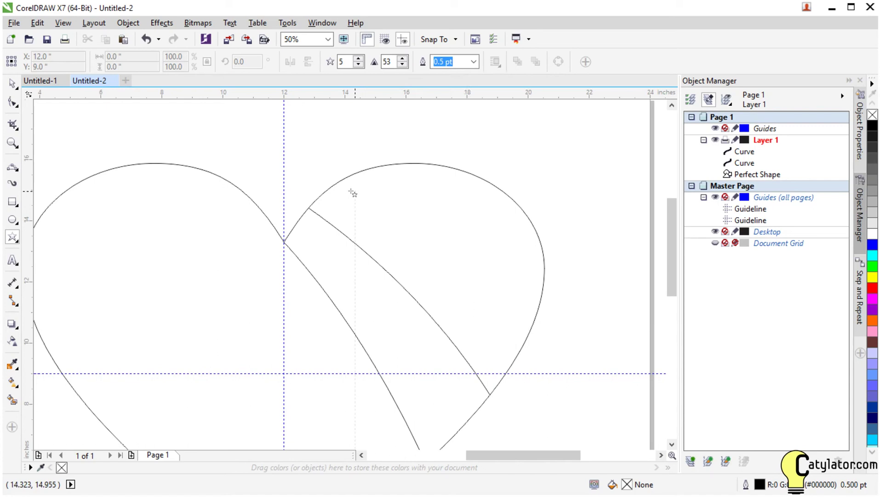
{"action": "left_click_drag", "start_coordinate": [352, 192], "coordinate": [421, 233]}
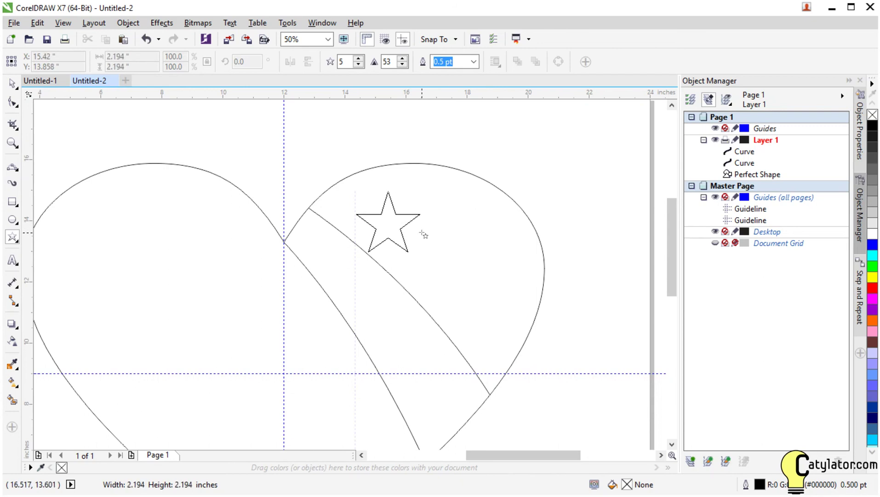
{"action": "left_click_drag", "start_coordinate": [419, 231], "coordinate": [364, 205]}
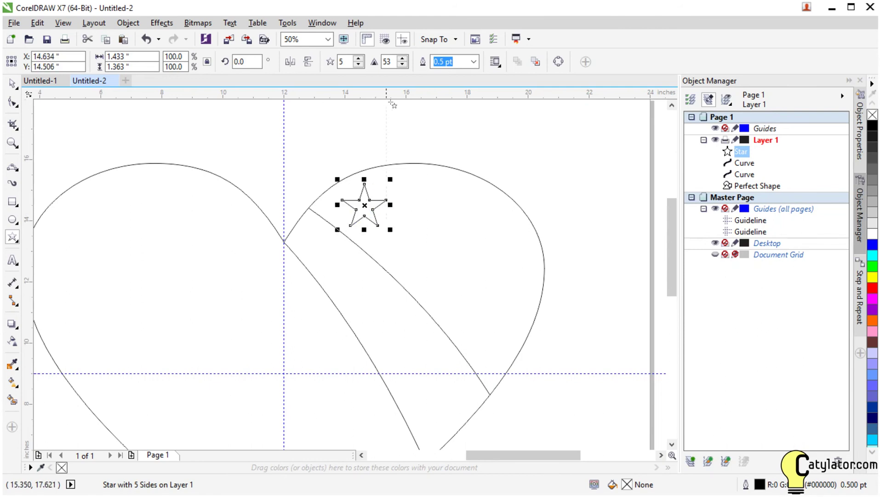
Drag a horizontal guideline through the star, then select the star
{"action": "left_click_drag", "start_coordinate": [393, 94], "coordinate": [365, 206]}
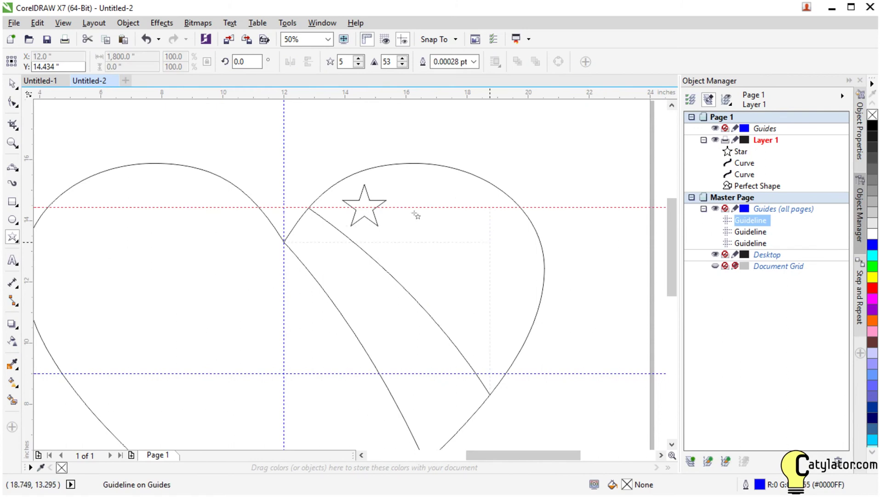
{"action": "left_click", "coordinate": [12, 83]}
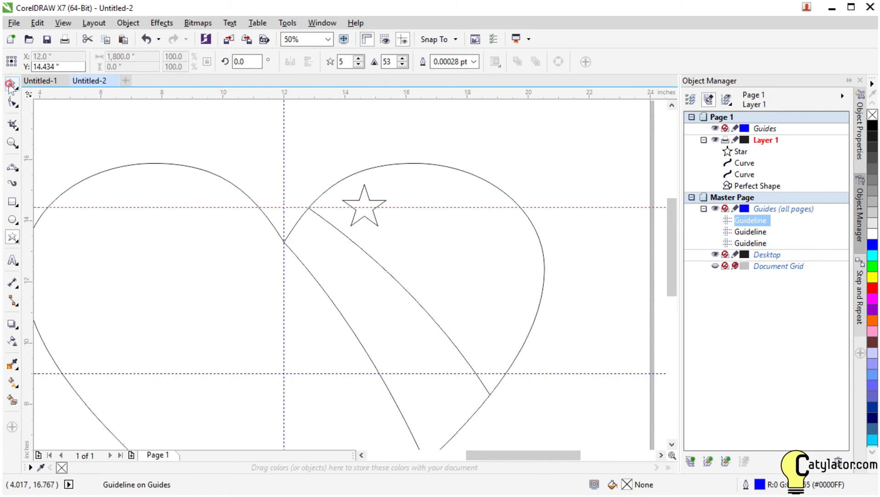
{"action": "left_click", "coordinate": [369, 198]}
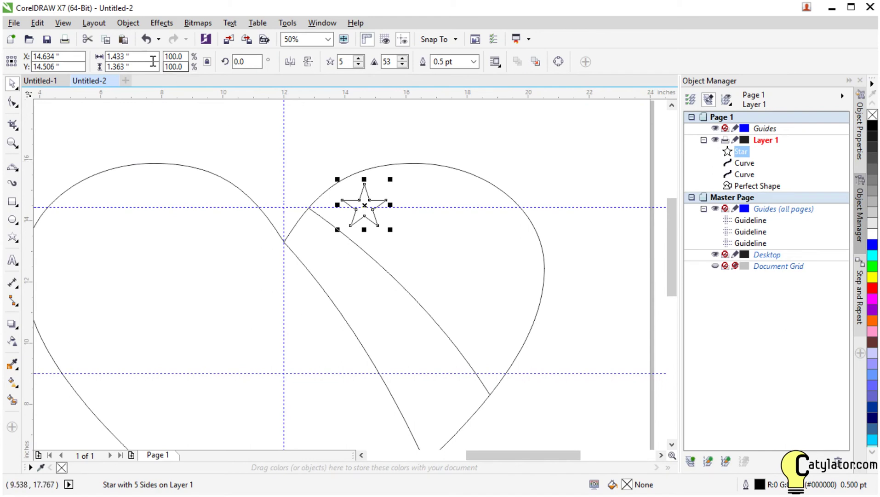
Copy the star and paste two duplicates spaced to its right along the guideline
{"action": "left_click", "coordinate": [38, 23]}
{"action": "left_click", "coordinate": [72, 112]}
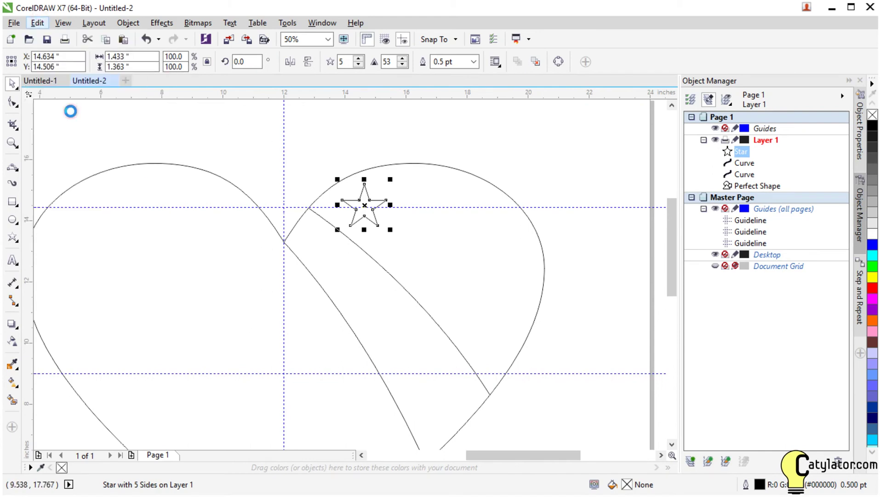
{"action": "left_click", "coordinate": [37, 23]}
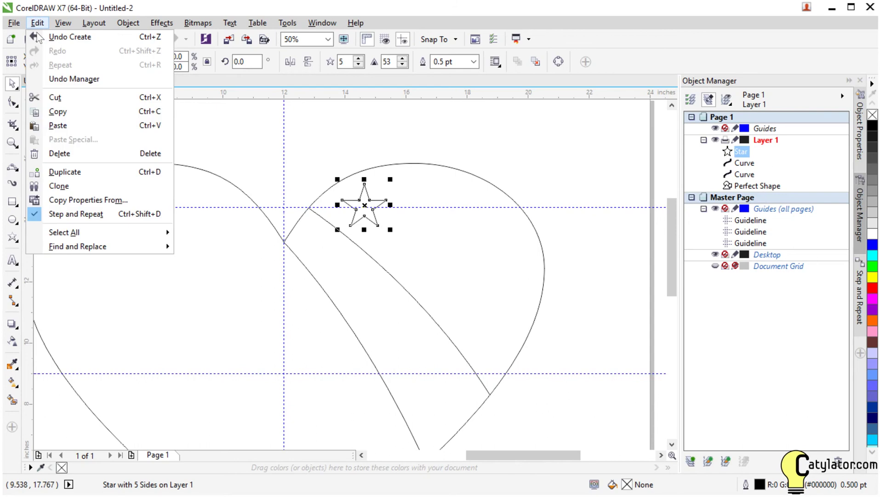
{"action": "left_click", "coordinate": [86, 124]}
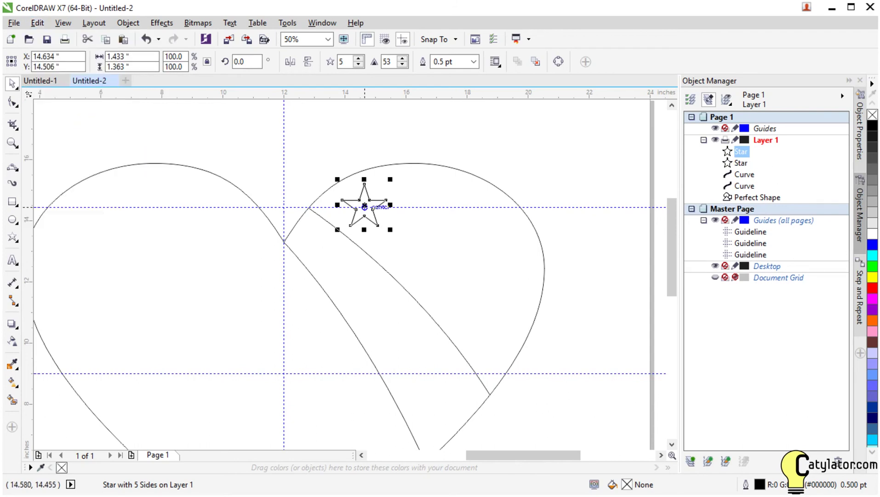
{"action": "left_click_drag", "start_coordinate": [364, 207], "coordinate": [419, 206]}
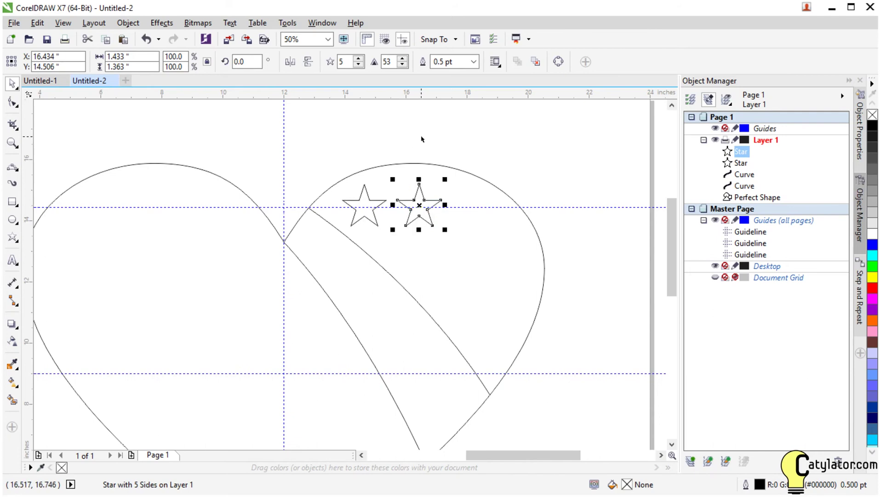
{"action": "key", "text": "ctrl+v"}
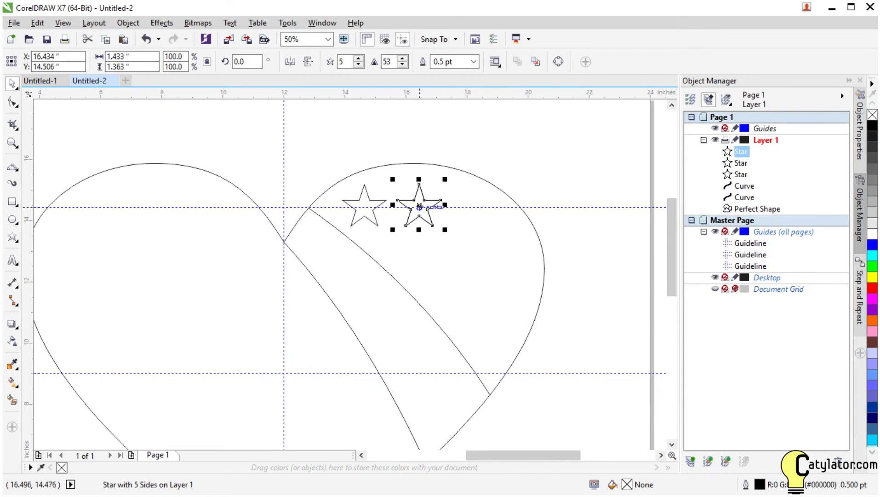
{"action": "left_click_drag", "start_coordinate": [419, 207], "coordinate": [472, 207]}
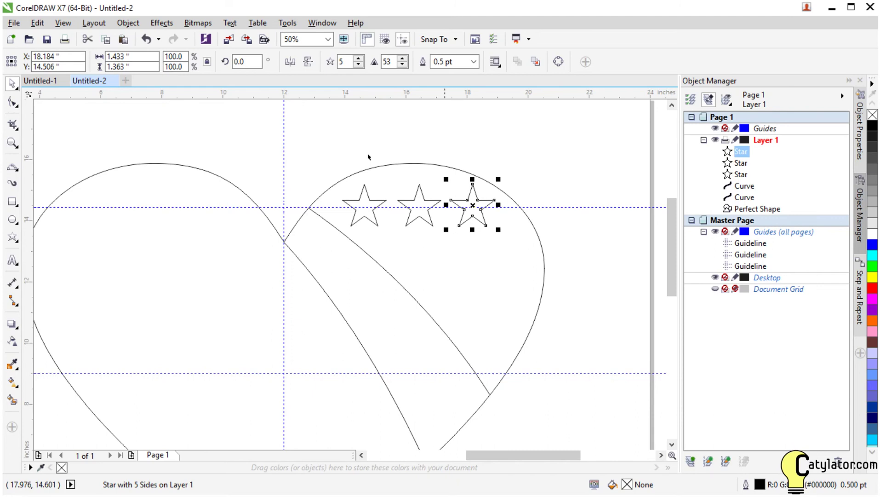
{"action": "left_click", "coordinate": [342, 148]}
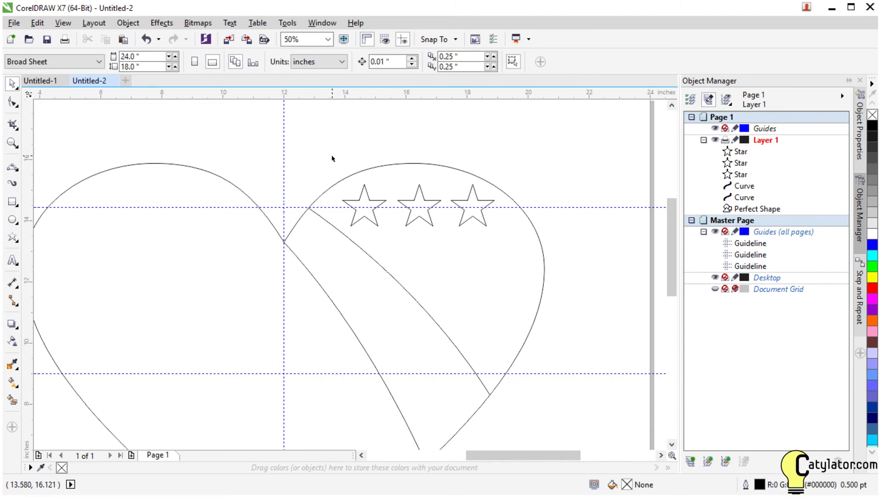
Duplicate the row of three stars and move the copies down as a second row
{"action": "left_click_drag", "start_coordinate": [332, 158], "coordinate": [516, 247]}
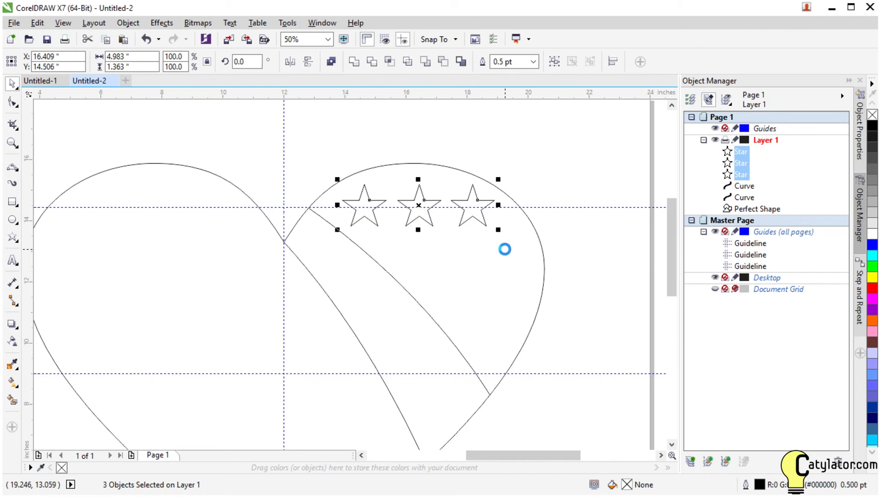
{"action": "key", "text": "KP_Add"}
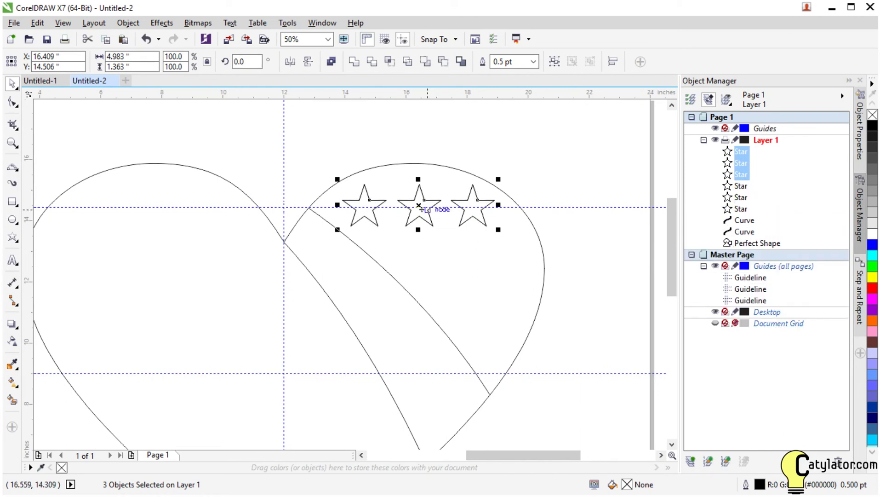
{"action": "left_click_drag", "start_coordinate": [419, 205], "coordinate": [469, 252]}
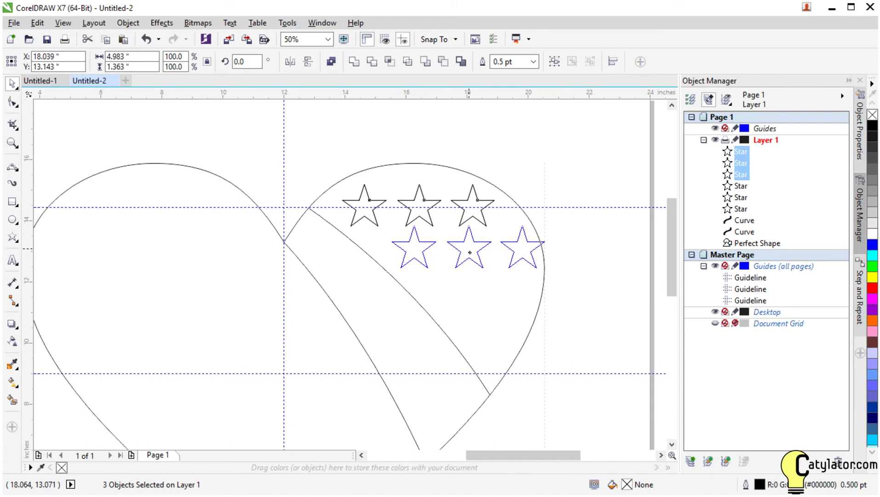
{"action": "left_click_drag", "start_coordinate": [470, 252], "coordinate": [470, 252]}
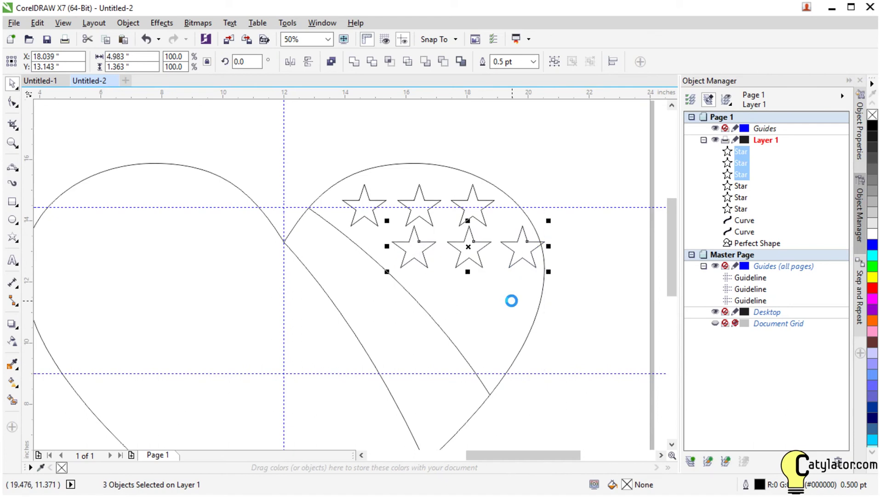
Add a third row of copies and move the outside star below the rest
{"action": "key", "text": "KP_Add"}
{"action": "left_click_drag", "start_coordinate": [458, 239], "coordinate": [511, 299]}
{"action": "left_click", "coordinate": [563, 325]}
{"action": "left_click", "coordinate": [572, 317]}
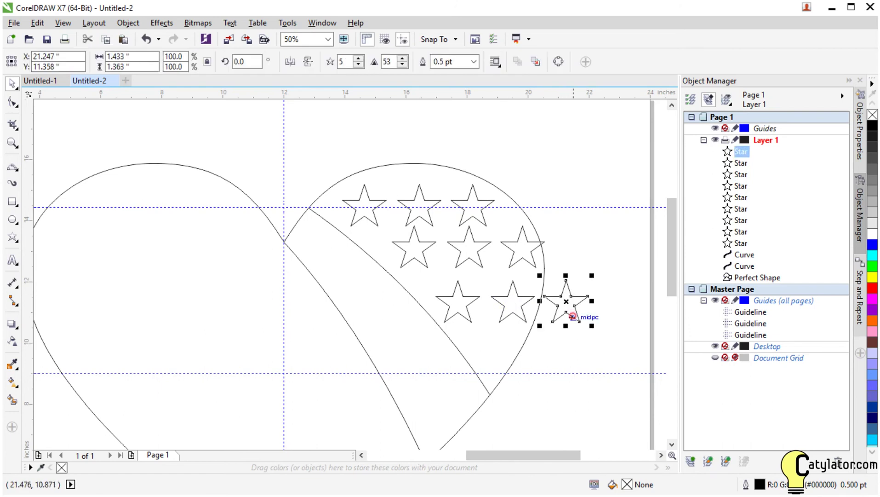
{"action": "left_click_drag", "start_coordinate": [566, 302], "coordinate": [490, 347]}
{"action": "left_click", "coordinate": [568, 278]}
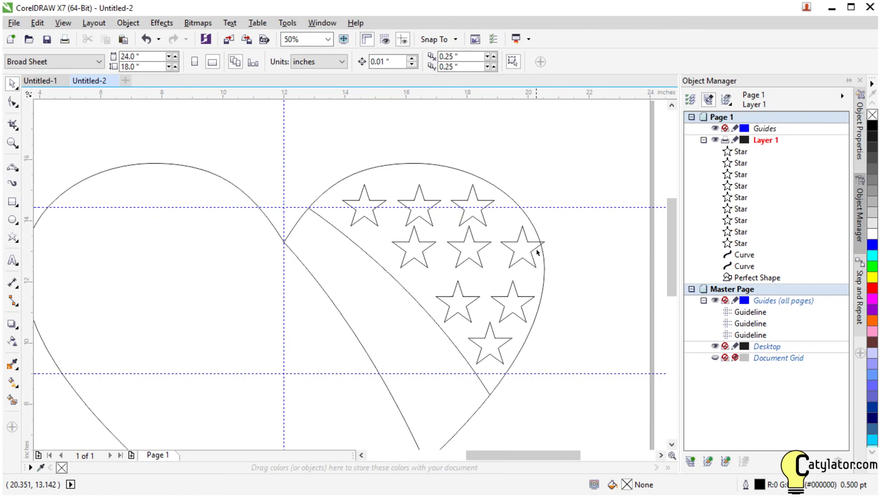
Undo the last change and nudge the middle row of stars left and down
{"action": "key", "text": "ctrl+z"}
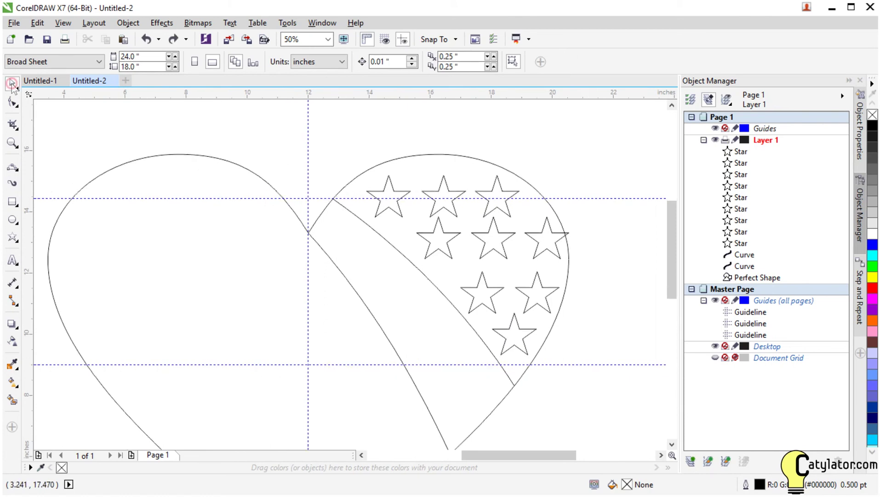
{"action": "left_click_drag", "start_coordinate": [600, 212], "coordinate": [413, 270]}
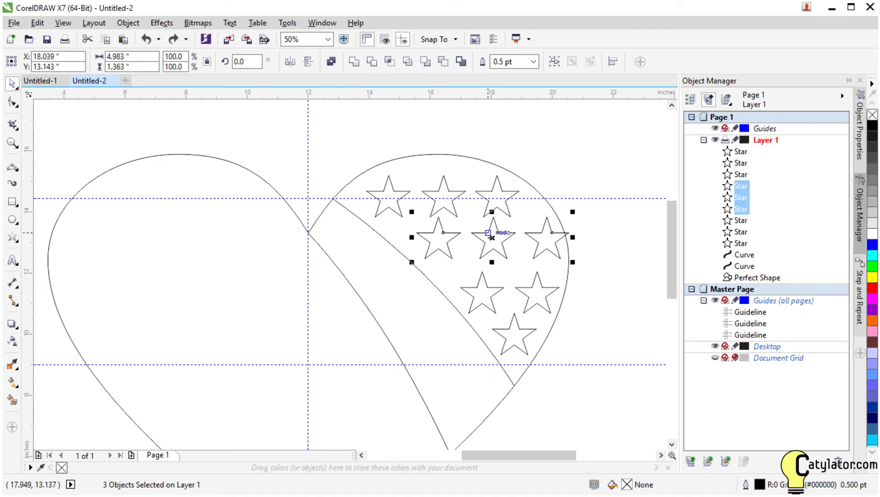
{"action": "left_click_drag", "start_coordinate": [492, 238], "coordinate": [485, 242]}
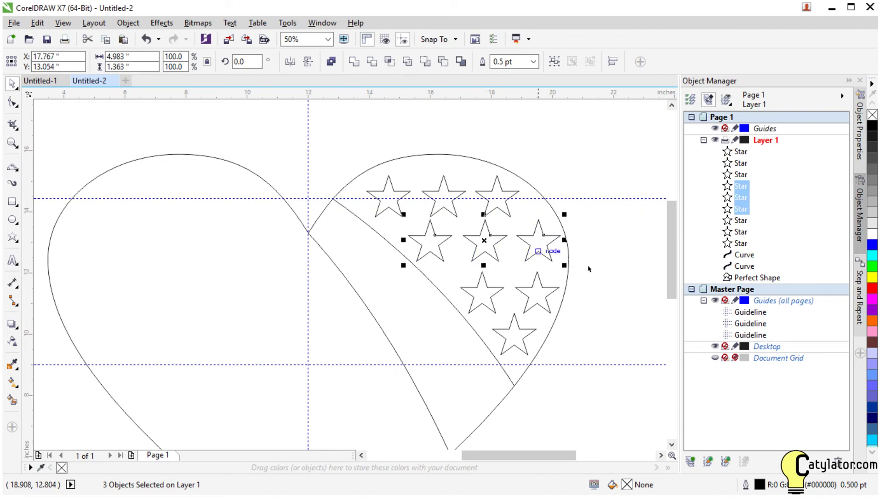
{"action": "left_click", "coordinate": [621, 273]}
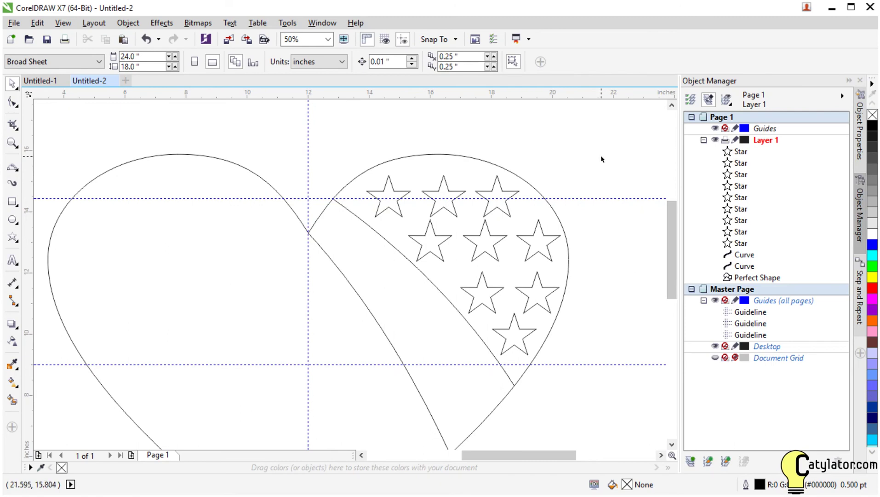
Move the three top-row stars onto the upper guideline and zoom out
{"action": "left_click_drag", "start_coordinate": [555, 138], "coordinate": [364, 227]}
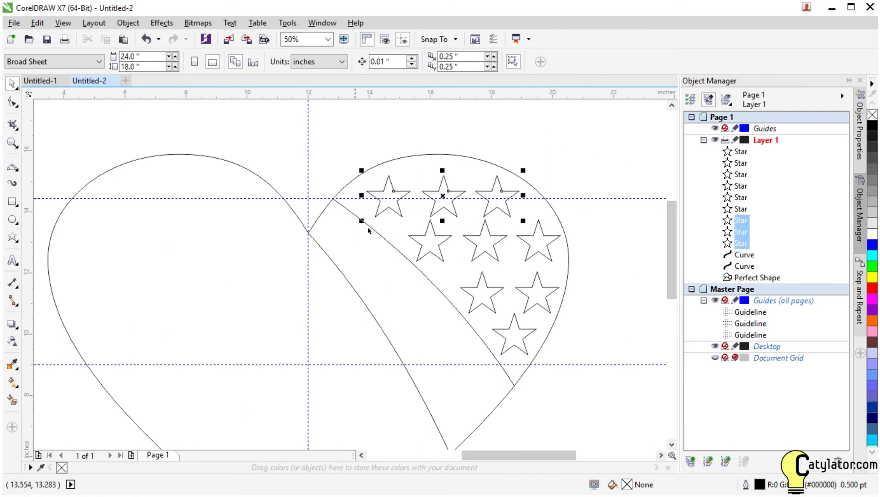
{"action": "left_click_drag", "start_coordinate": [442, 198], "coordinate": [440, 198]}
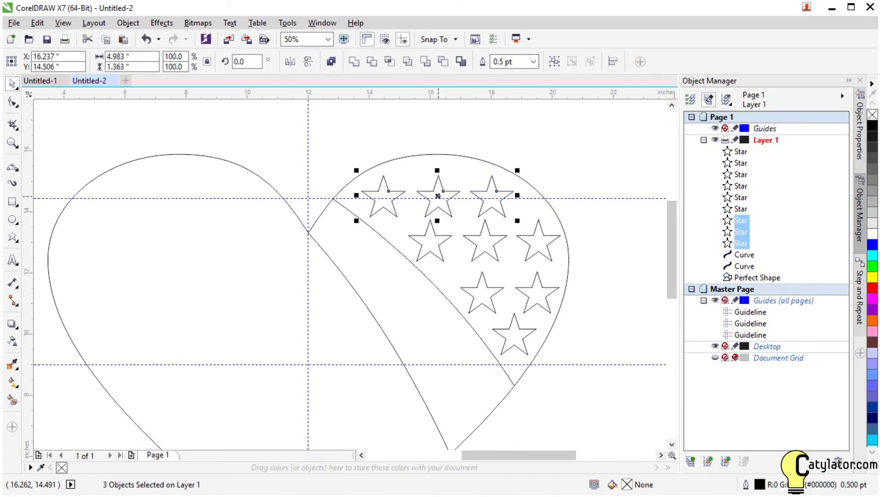
{"action": "left_click", "coordinate": [563, 157]}
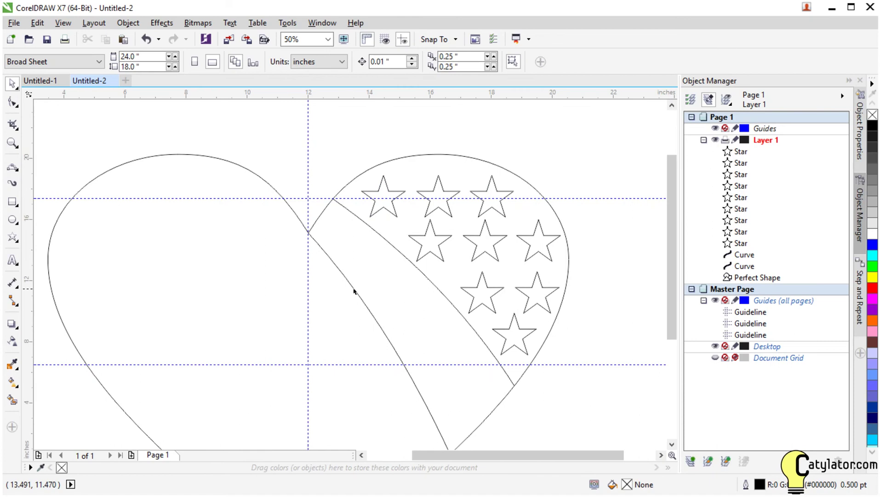
{"action": "scroll", "coordinate": [356, 290], "scroll_direction": "down", "scroll_amount": 1}
{"action": "scroll", "coordinate": [227, 434], "scroll_direction": "up", "scroll_amount": 1}
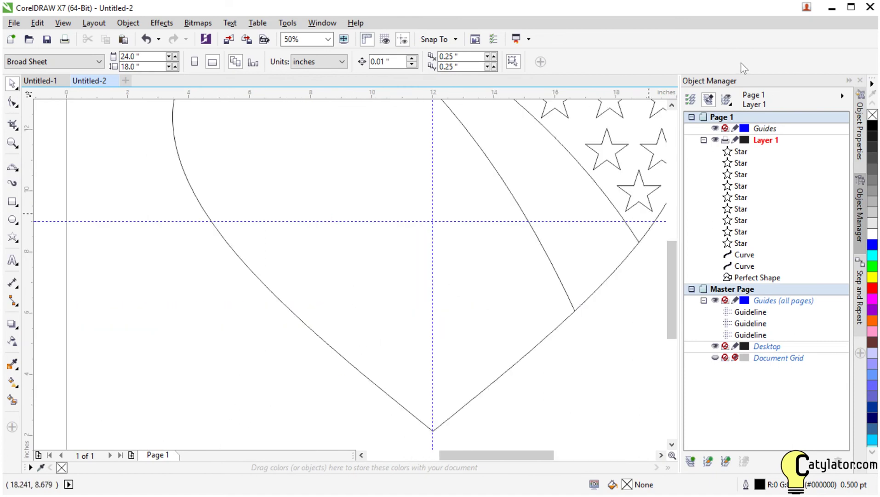
{"action": "scroll", "coordinate": [491, 277], "scroll_direction": "up", "scroll_amount": 2}
{"action": "scroll", "coordinate": [491, 277], "scroll_direction": "down", "scroll_amount": 1}
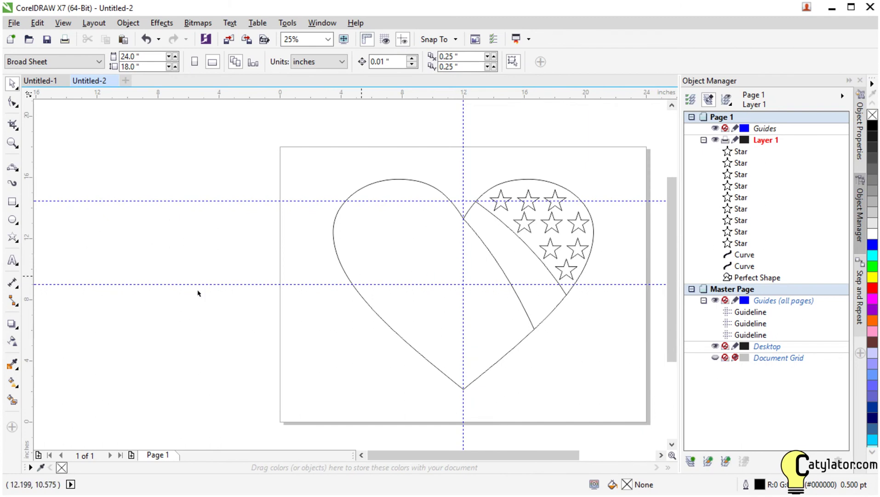
Start a text object in the heart's left lobe set to Gobold Bold 150 pt
{"action": "left_click", "coordinate": [13, 261]}
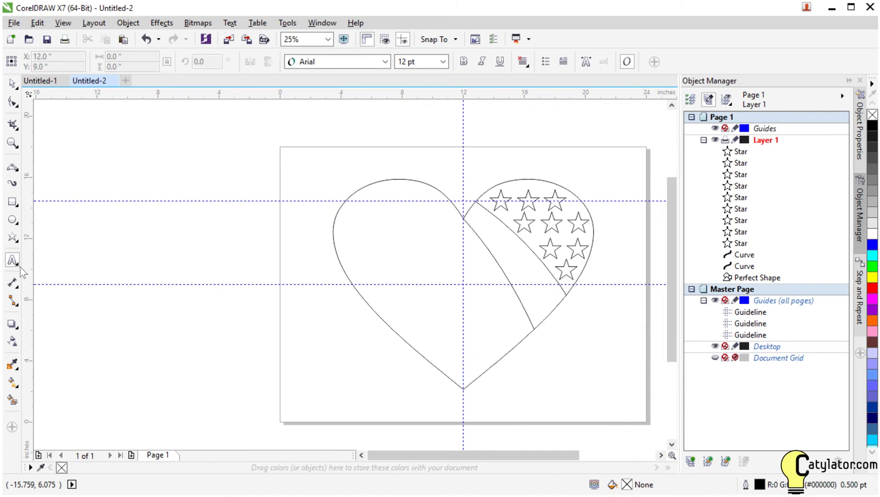
{"action": "left_click", "coordinate": [378, 251]}
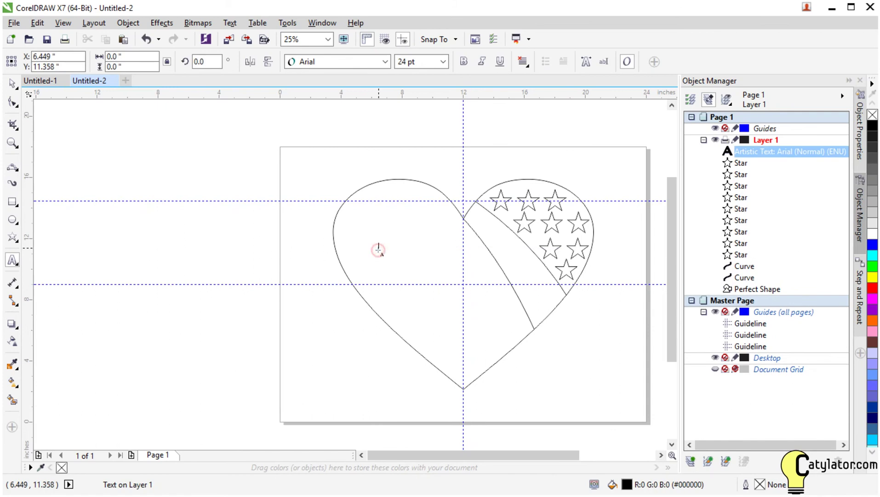
{"action": "left_click", "coordinate": [385, 62]}
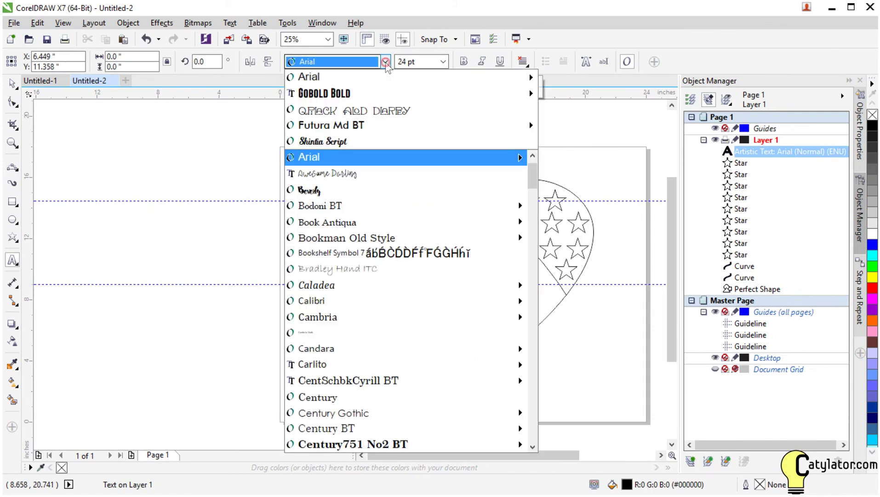
{"action": "left_click", "coordinate": [348, 101]}
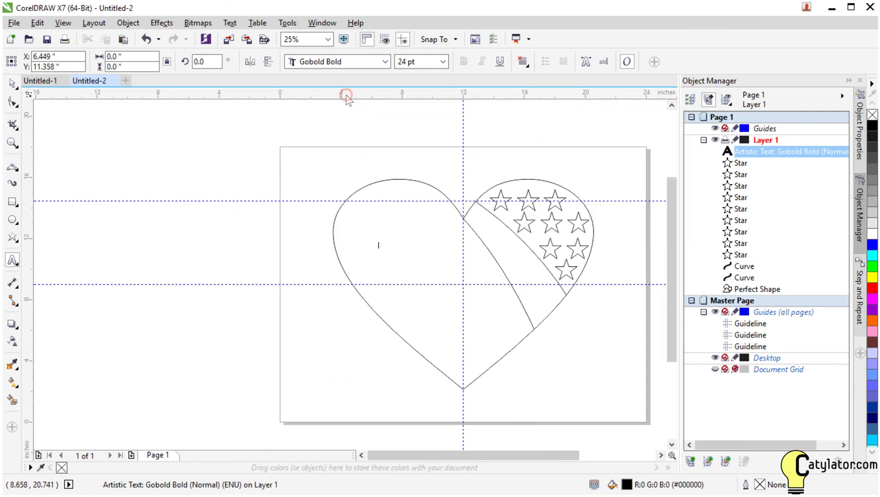
{"action": "left_click", "coordinate": [442, 62]}
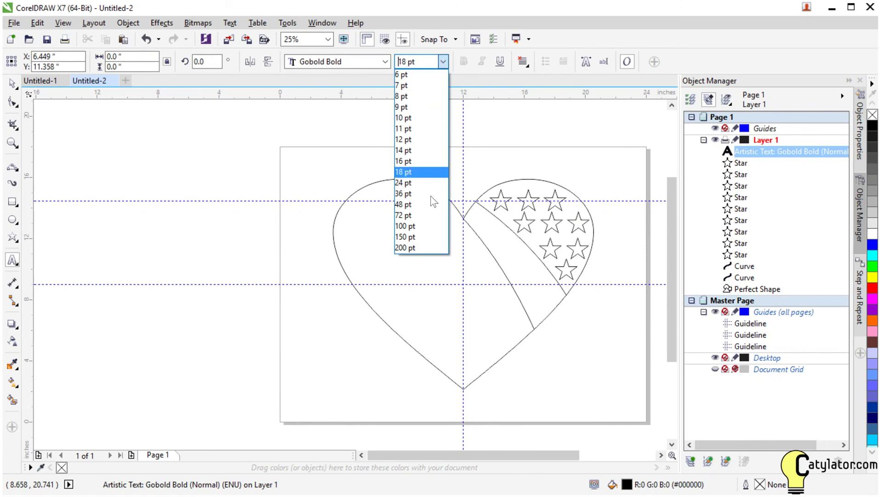
{"action": "left_click", "coordinate": [424, 237]}
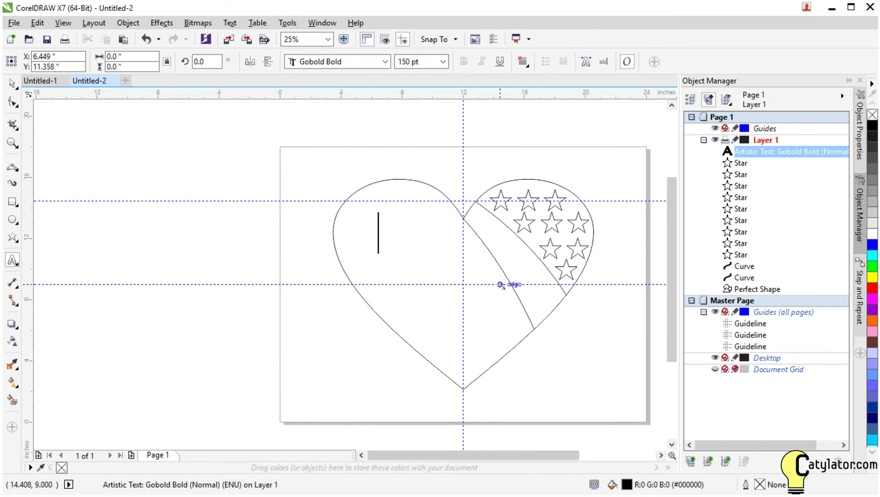
Type STAND UP, FOR and SCIENCE on three separate lines
{"action": "type", "text": "STAND"}
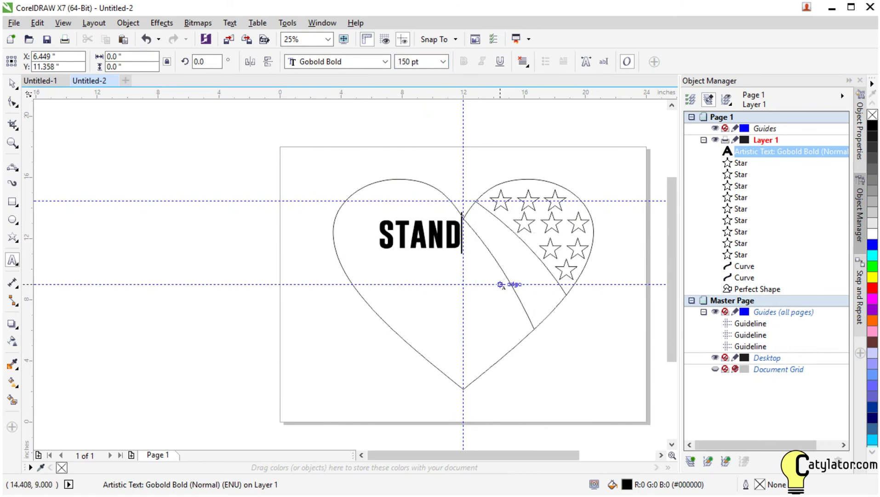
{"action": "type", "text": " UP"}
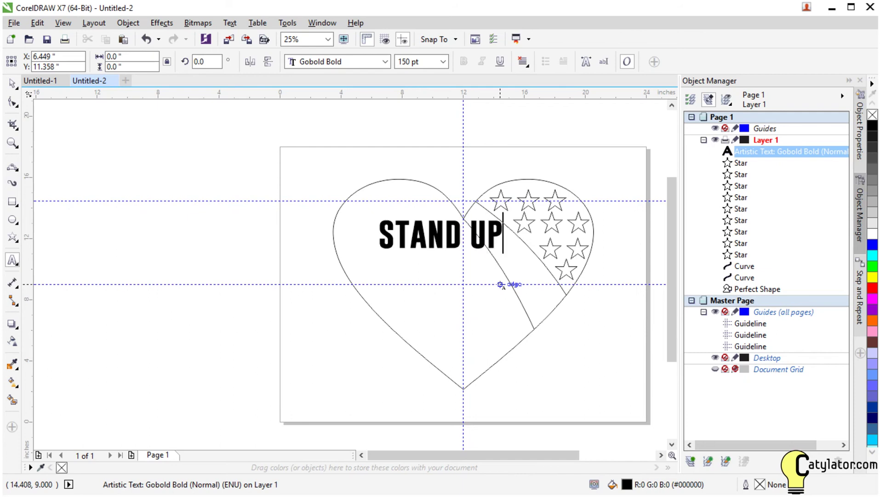
{"action": "key", "text": "Return"}
{"action": "type", "text": "FOR"}
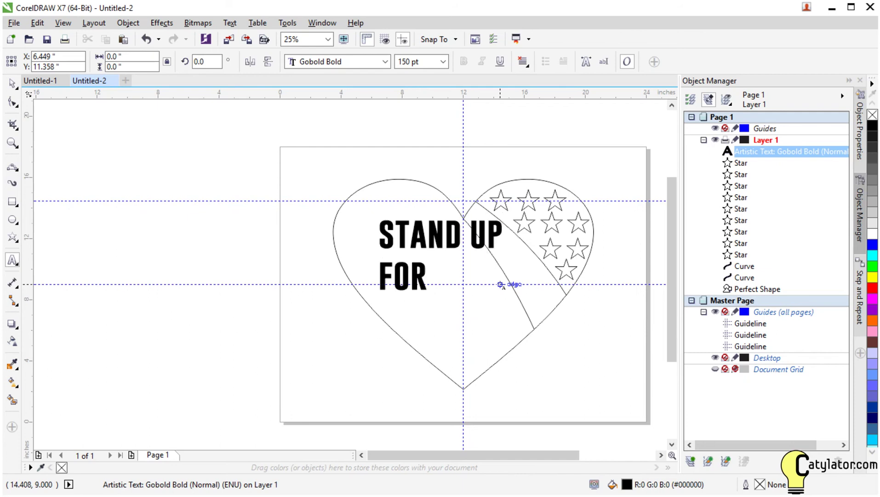
{"action": "key", "text": "Return"}
{"action": "type", "text": "SC"}
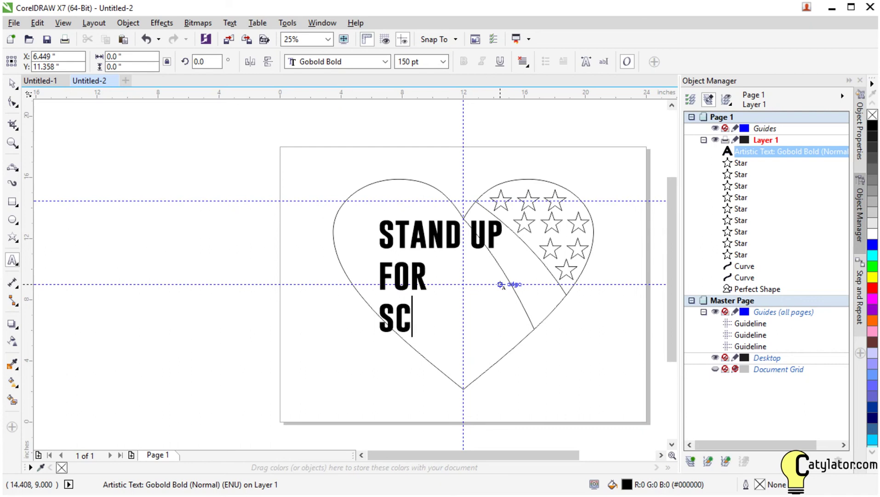
{"action": "type", "text": "IENCE"}
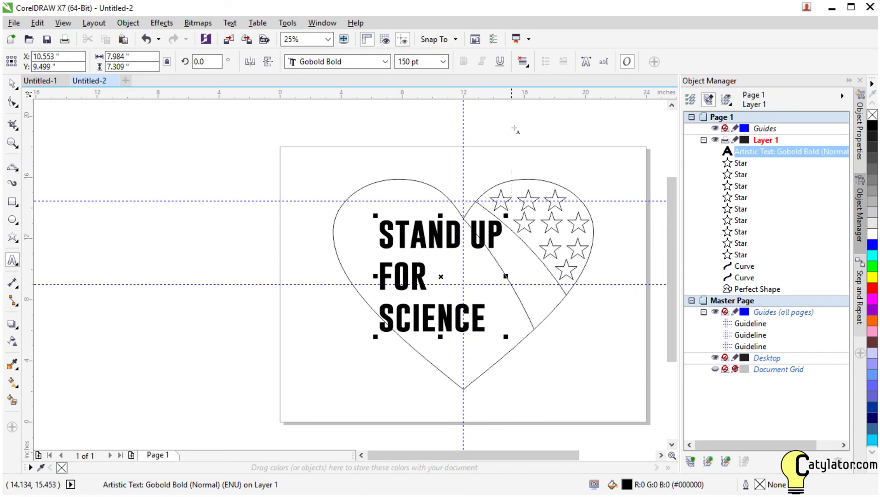
Centre-align the text and shift the block slightly left and down
{"action": "left_click", "coordinate": [522, 61]}
{"action": "left_click", "coordinate": [548, 106]}
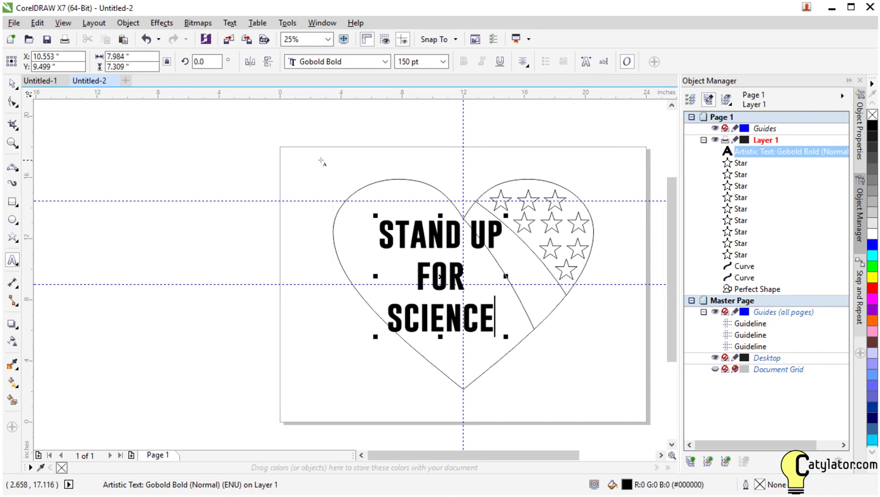
{"action": "left_click", "coordinate": [10, 84]}
{"action": "left_click", "coordinate": [283, 245]}
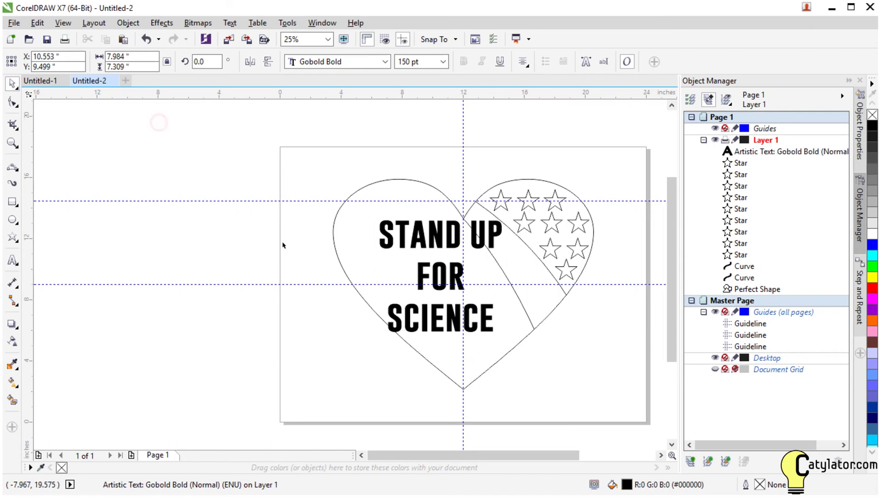
{"action": "left_click", "coordinate": [435, 246]}
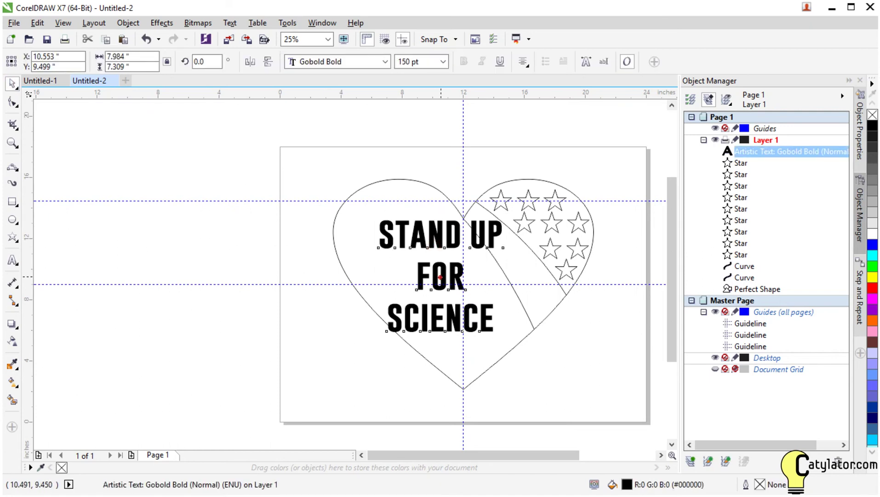
{"action": "left_click_drag", "start_coordinate": [439, 275], "coordinate": [432, 289]}
{"action": "left_click", "coordinate": [162, 324]}
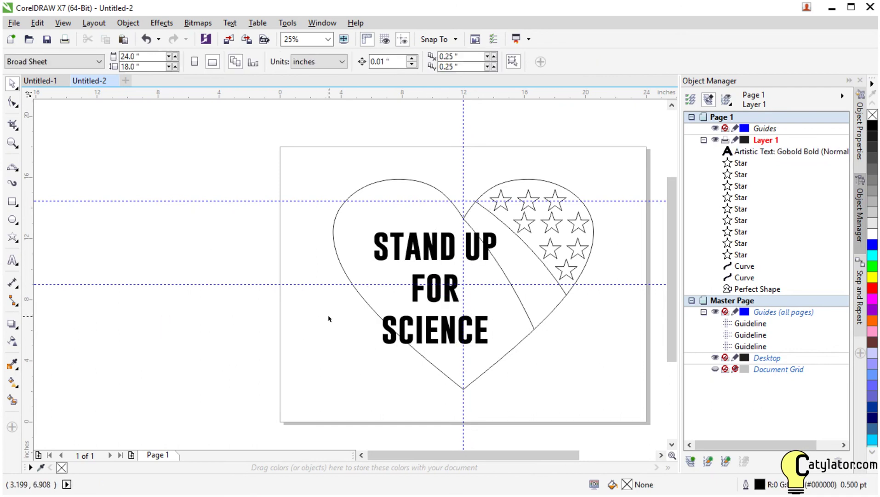
{"action": "left_click", "coordinate": [397, 299]}
{"action": "key", "text": "ctrl+q"}
{"action": "key", "text": "ctrl+z"}
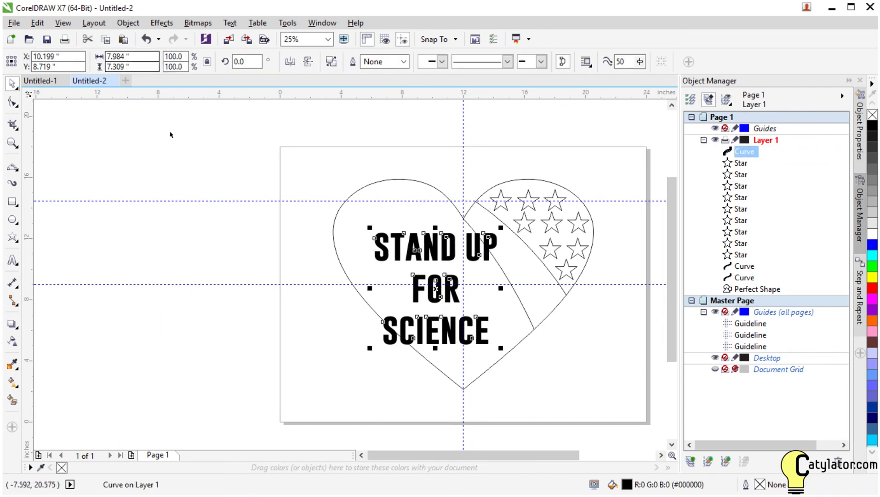
{"action": "scroll", "coordinate": [466, 287], "scroll_direction": "up", "scroll_amount": 2}
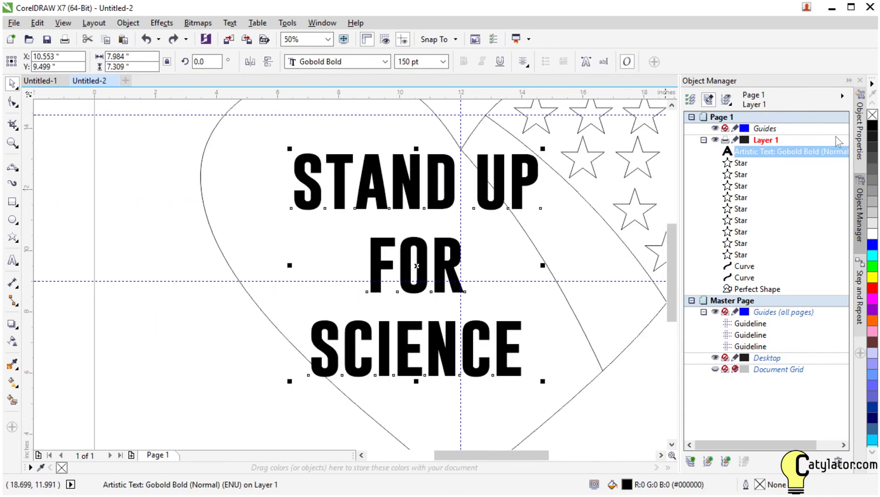
Give the text no fill and a hairline outline in Object Properties
{"action": "left_click", "coordinate": [862, 132]}
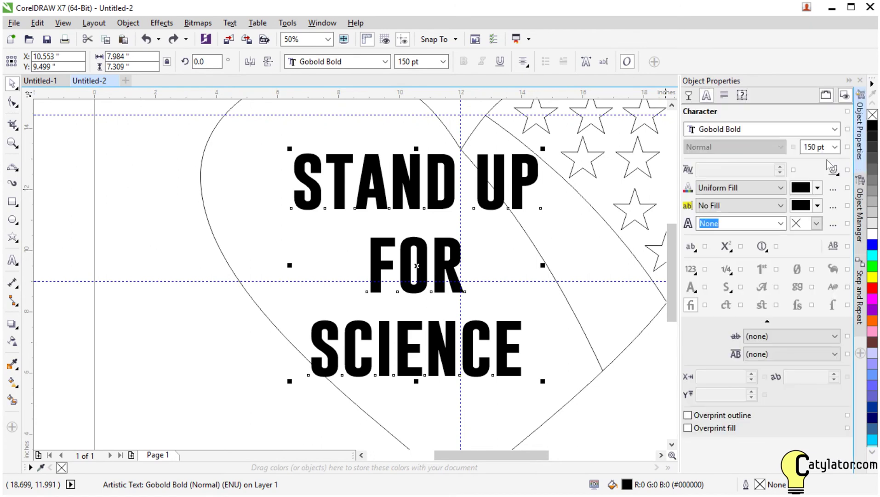
{"action": "left_click", "coordinate": [818, 188]}
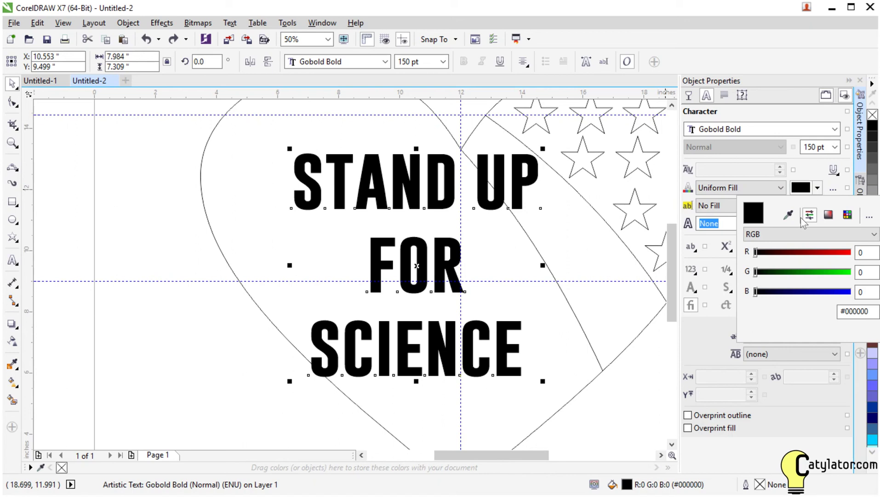
{"action": "left_click", "coordinate": [777, 188]}
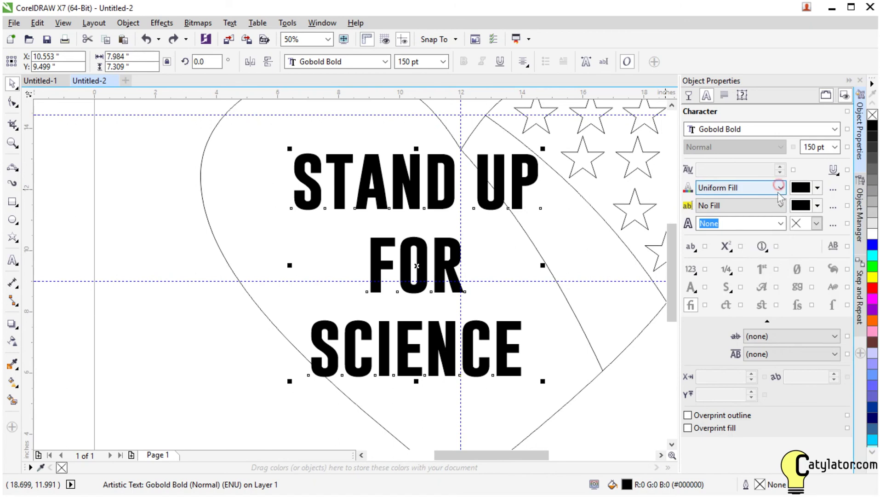
{"action": "left_click", "coordinate": [780, 187]}
{"action": "left_click", "coordinate": [766, 204]}
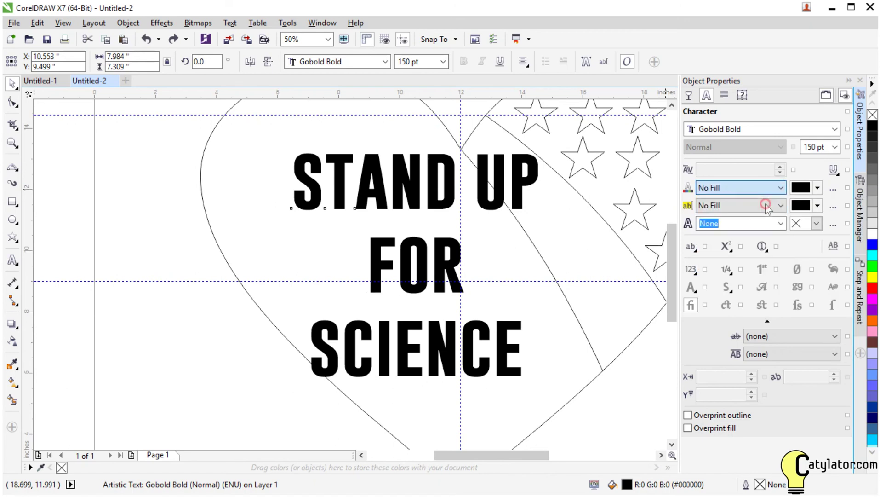
{"action": "left_click", "coordinate": [781, 223]}
{"action": "left_click", "coordinate": [761, 245]}
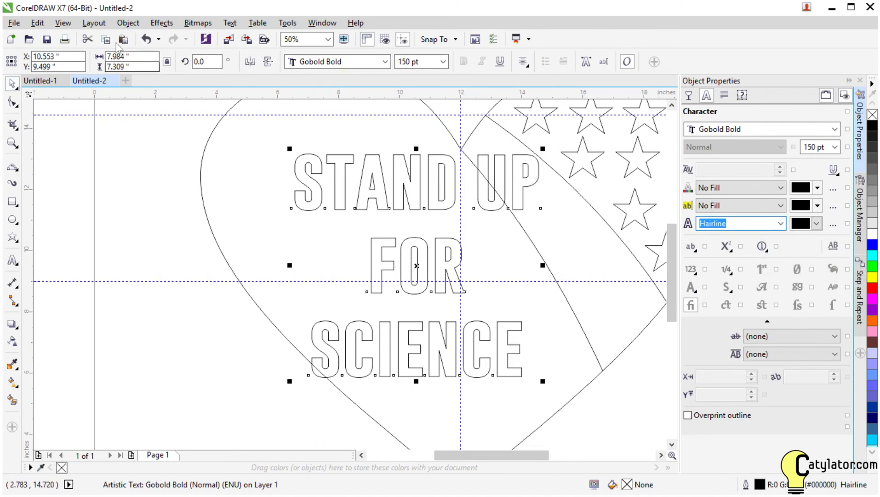
Convert the outlined STAND UP FOR SCIENCE text to curves and show the objects list
{"action": "left_click", "coordinate": [128, 23]}
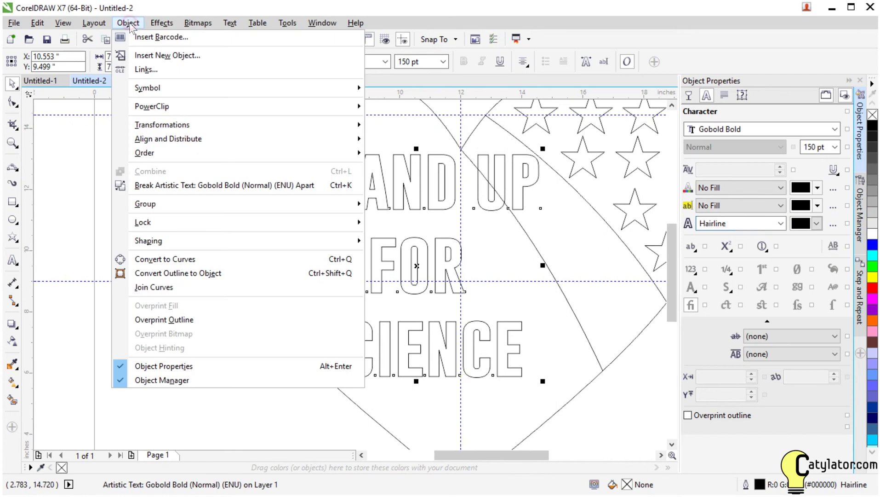
{"action": "left_click", "coordinate": [211, 260]}
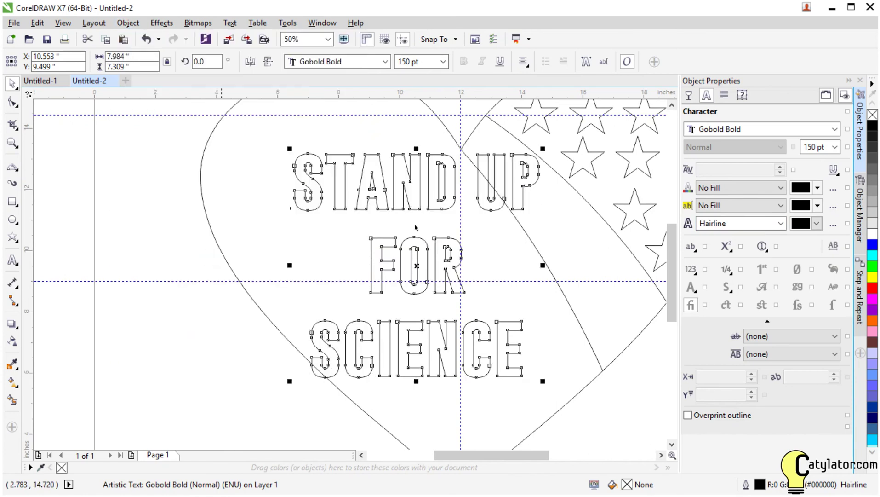
{"action": "left_click", "coordinate": [864, 222]}
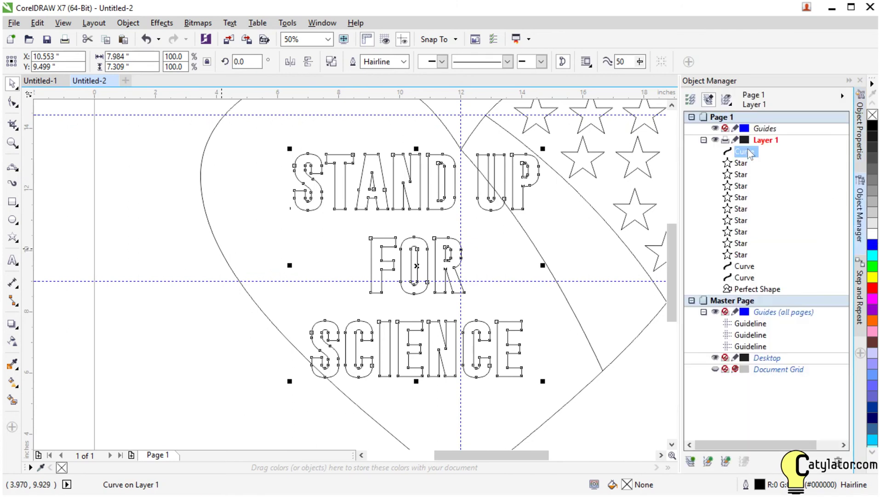
Break the lettering curve apart into 22 separate letter curves, then marquee-select the STAND UP letters
{"action": "left_click", "coordinate": [118, 24]}
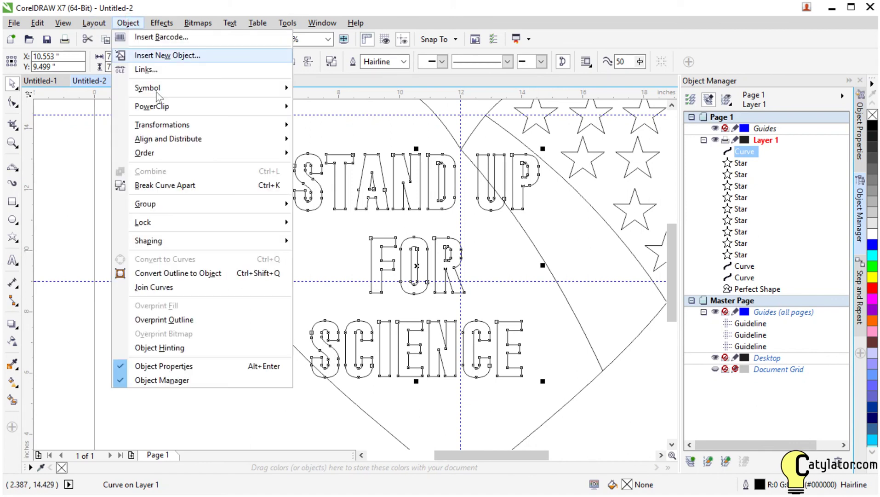
{"action": "left_click", "coordinate": [193, 185]}
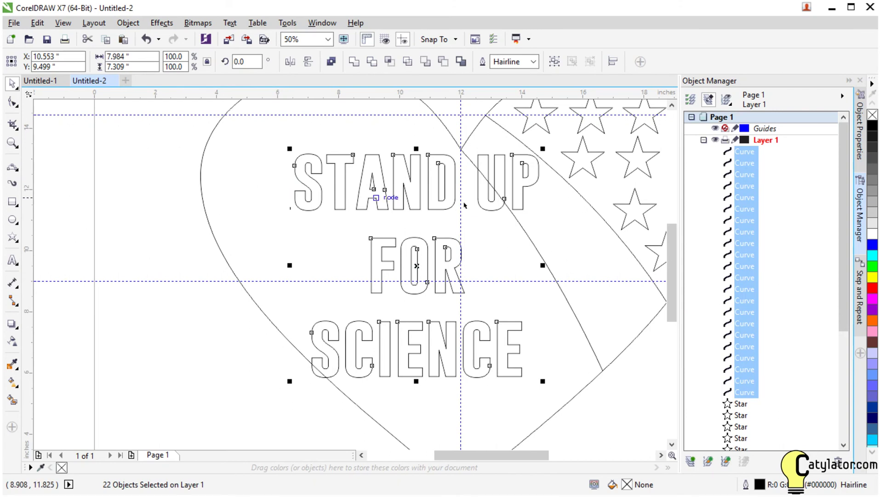
{"action": "left_click", "coordinate": [136, 177]}
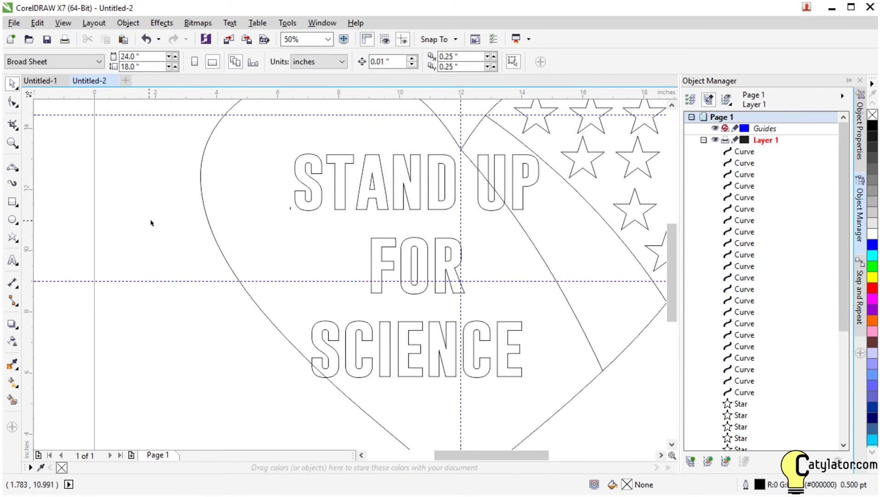
{"action": "left_click_drag", "start_coordinate": [151, 220], "coordinate": [551, 148]}
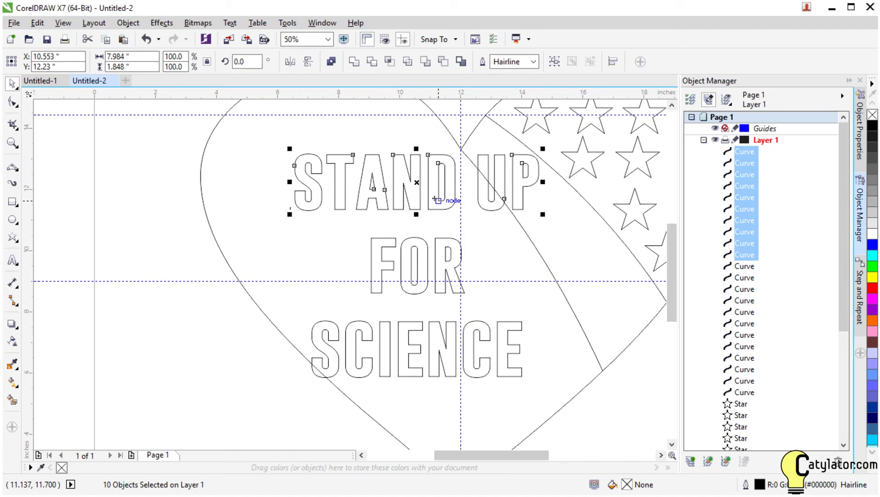
Group the letters of STAND UP, FOR and SCIENCE into three separate groups
{"action": "left_click", "coordinate": [435, 199]}
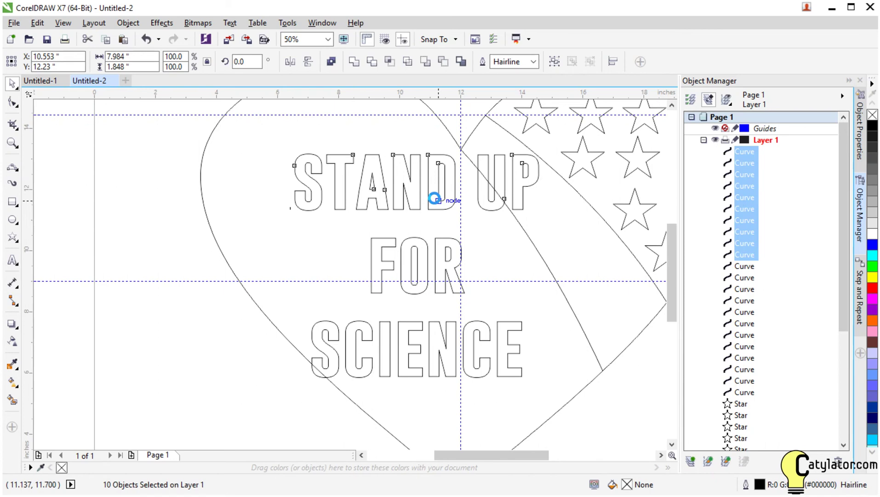
{"action": "left_click", "coordinate": [149, 215]}
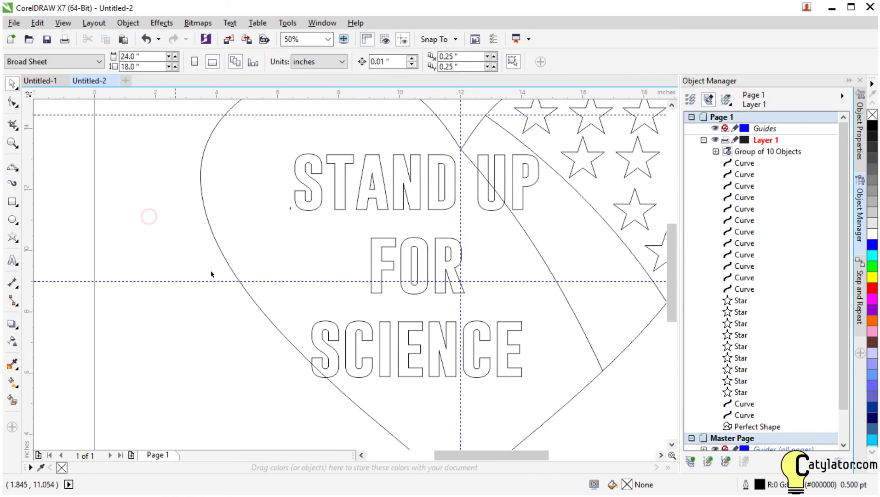
{"action": "left_click_drag", "start_coordinate": [216, 315], "coordinate": [501, 234]}
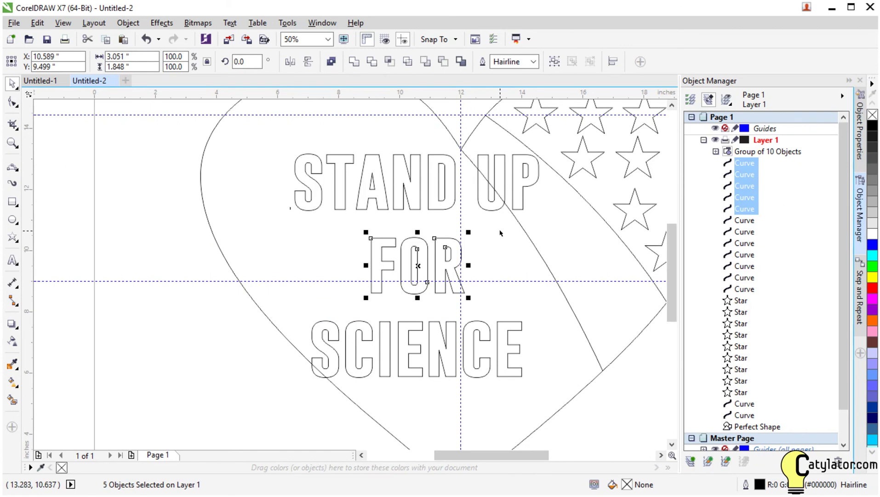
{"action": "key", "text": "ctrl+g"}
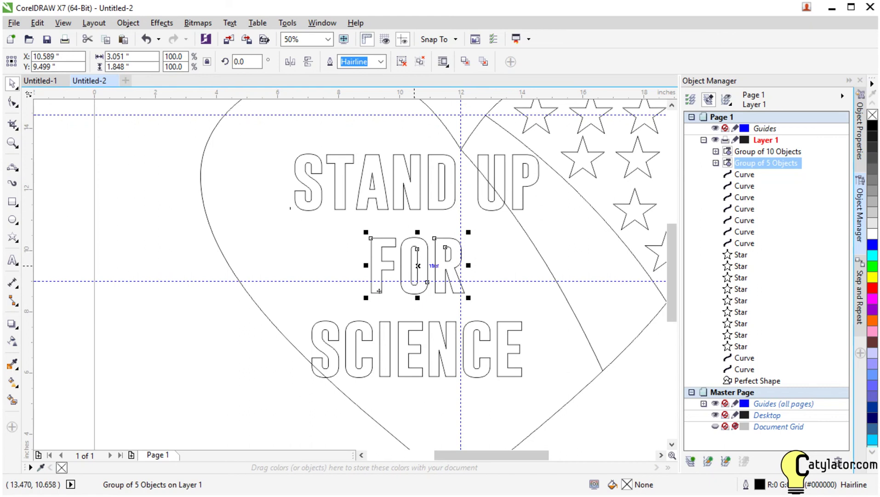
{"action": "left_click_drag", "start_coordinate": [242, 392], "coordinate": [544, 308]}
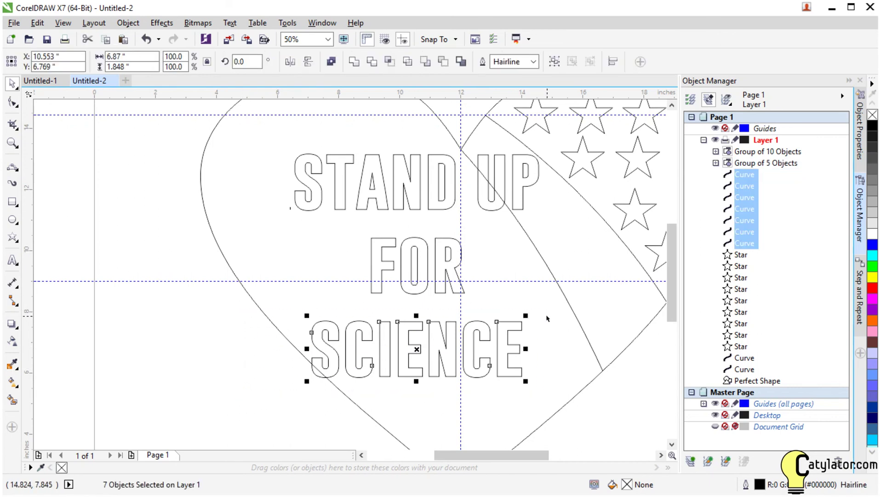
{"action": "key", "text": "ctrl+g"}
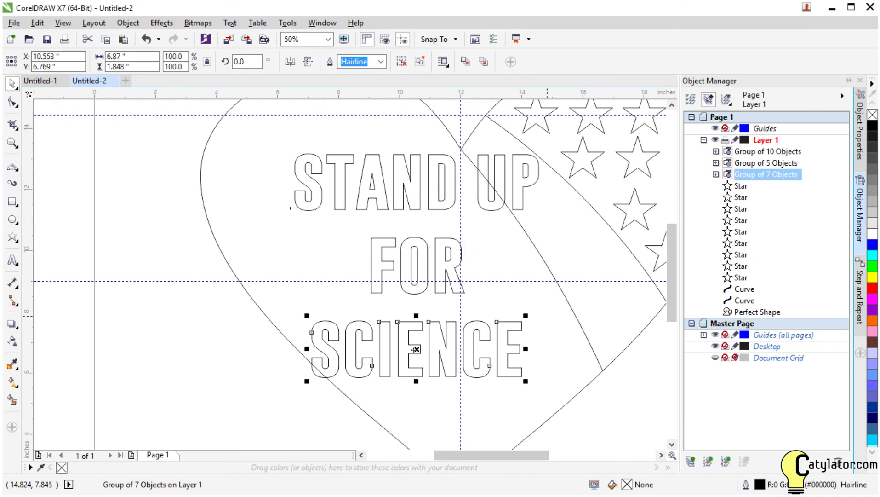
Shift the SCIENCE group right and enlarge it to about 117%
{"action": "left_click", "coordinate": [267, 386]}
{"action": "left_click", "coordinate": [414, 354]}
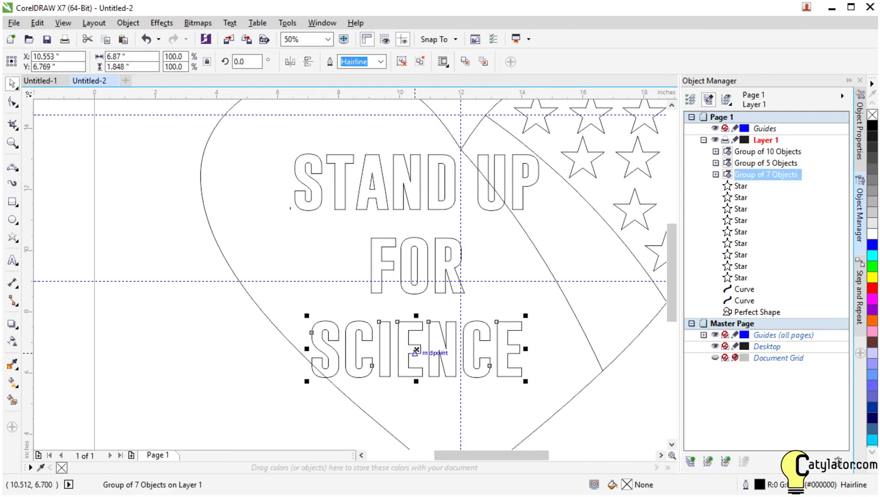
{"action": "left_click_drag", "start_coordinate": [416, 350], "coordinate": [446, 349]}
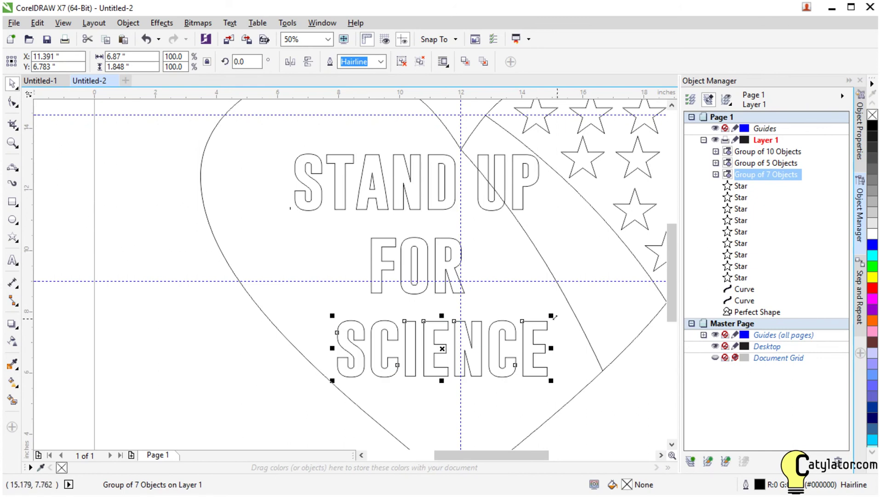
{"action": "left_click_drag", "start_coordinate": [551, 315], "coordinate": [592, 299]}
{"action": "left_click", "coordinate": [232, 369]}
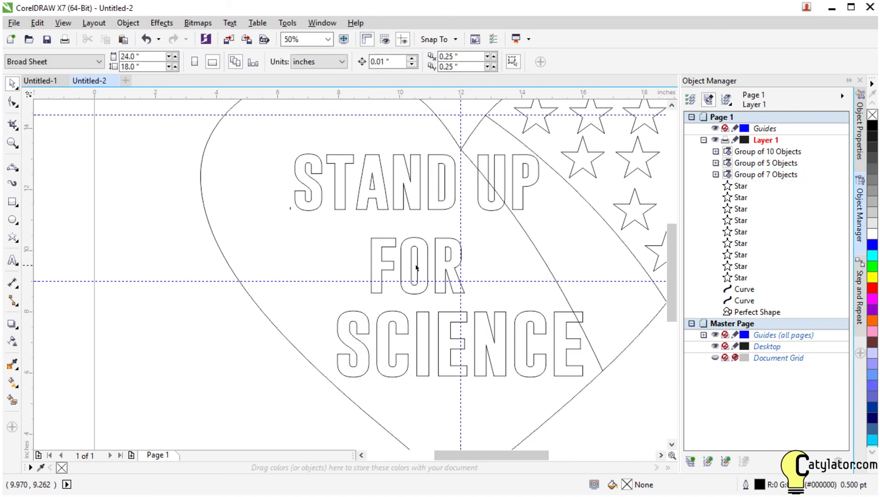
Enlarge the STAND UP group to about 116% and reposition it
{"action": "left_click", "coordinate": [436, 209]}
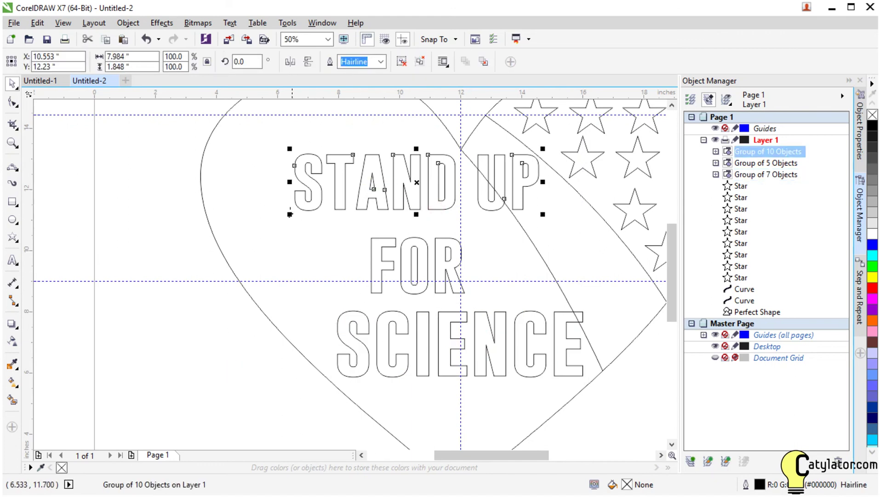
{"action": "left_click_drag", "start_coordinate": [290, 149], "coordinate": [252, 164]}
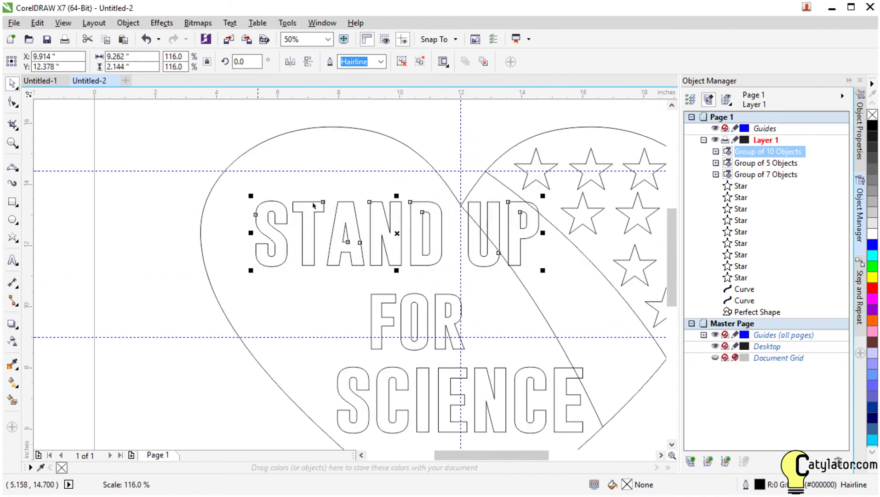
{"action": "left_click_drag", "start_coordinate": [393, 232], "coordinate": [410, 247]}
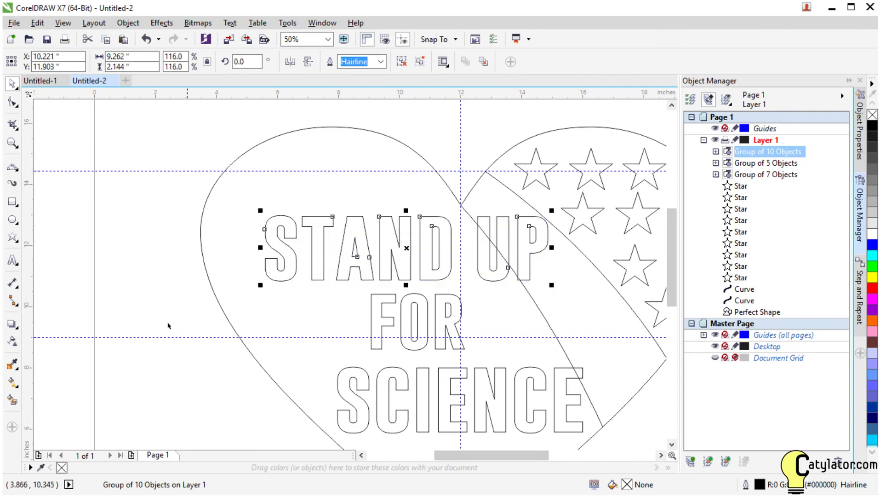
{"action": "left_click", "coordinate": [168, 367]}
Move the FOR group right to centre it, then nudge it up slightly
{"action": "left_click", "coordinate": [411, 346]}
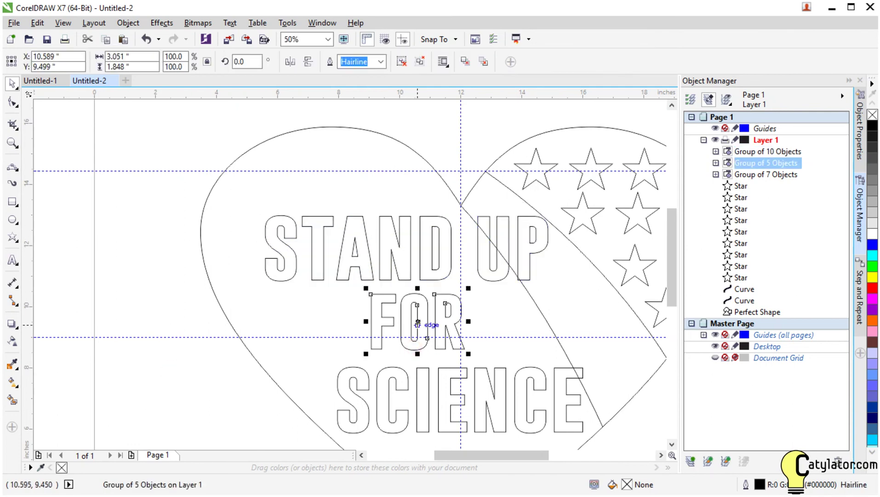
{"action": "left_click_drag", "start_coordinate": [418, 323], "coordinate": [455, 329]}
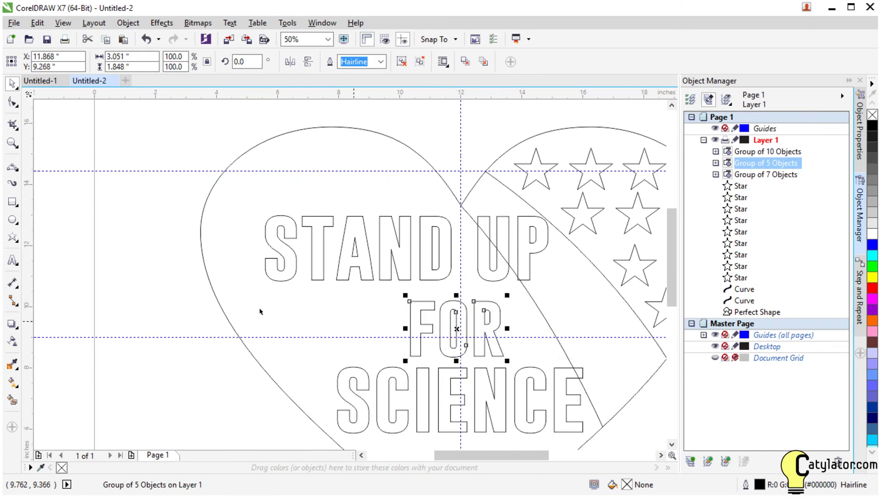
{"action": "left_click", "coordinate": [190, 304]}
{"action": "scroll", "coordinate": [483, 358], "scroll_direction": "down", "scroll_amount": 2}
{"action": "scroll", "coordinate": [550, 373], "scroll_direction": "up", "scroll_amount": 1}
{"action": "scroll", "coordinate": [549, 372], "scroll_direction": "up", "scroll_amount": 1}
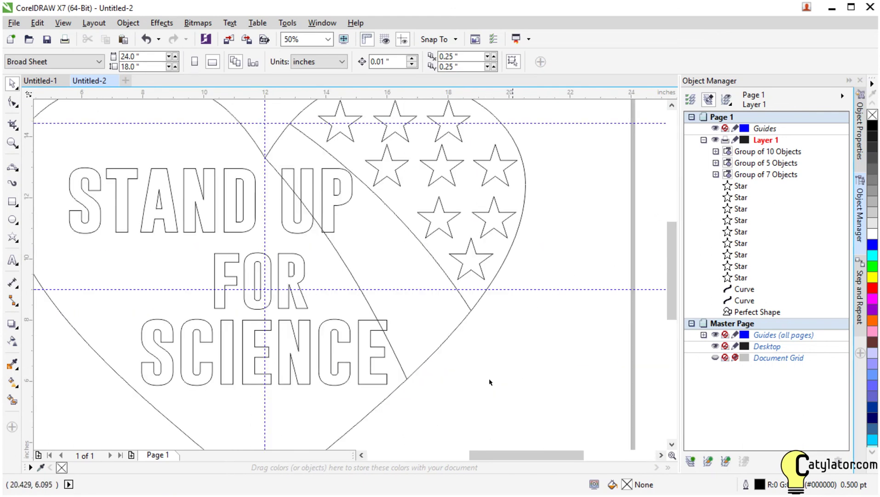
{"action": "scroll", "coordinate": [390, 367], "scroll_direction": "down", "scroll_amount": 1}
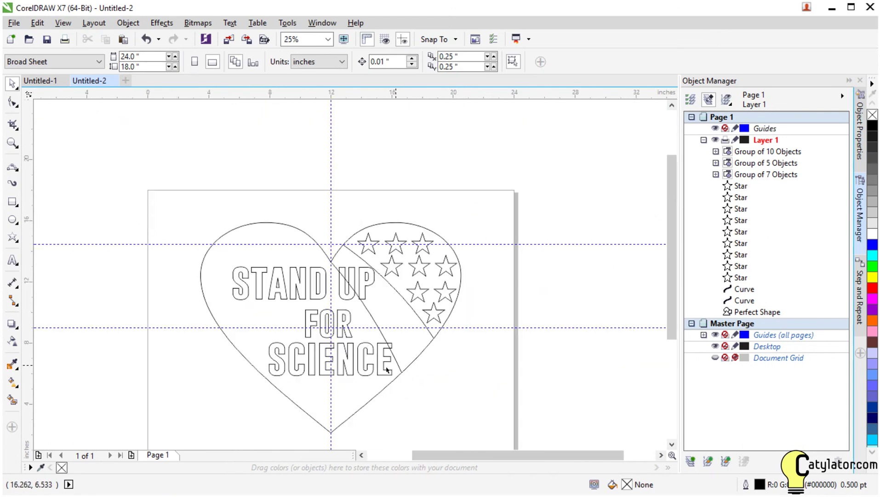
{"action": "left_click", "coordinate": [329, 320]}
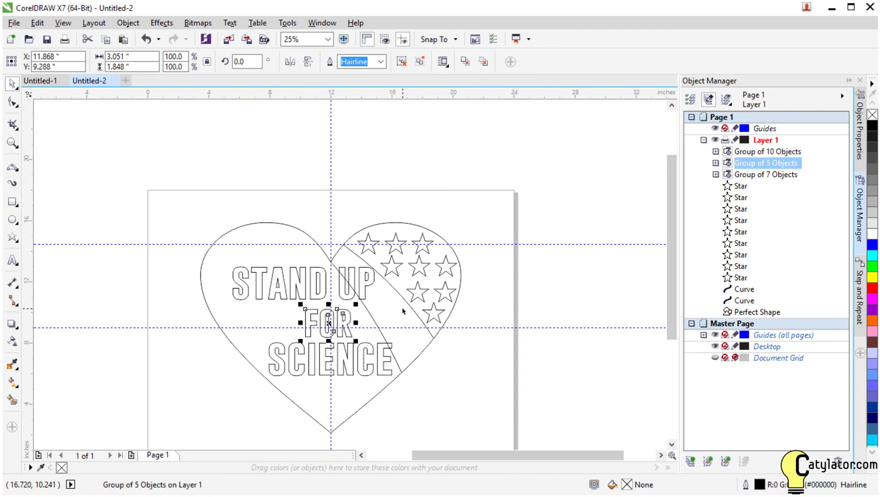
{"action": "key", "text": "Up"}
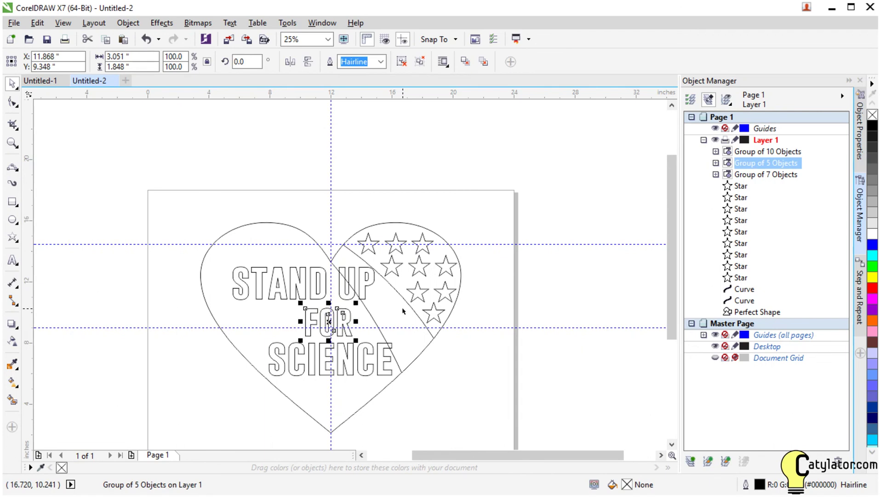
{"action": "left_click", "coordinate": [157, 206]}
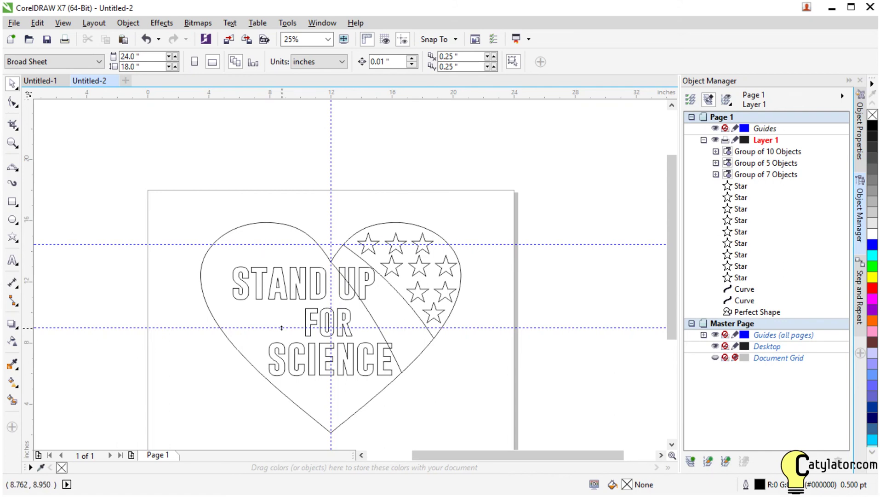
{"action": "key", "text": "z"}
Add Page 2 and paste a copy of the entire Page 1 heart design onto it
{"action": "left_click", "coordinate": [132, 455]}
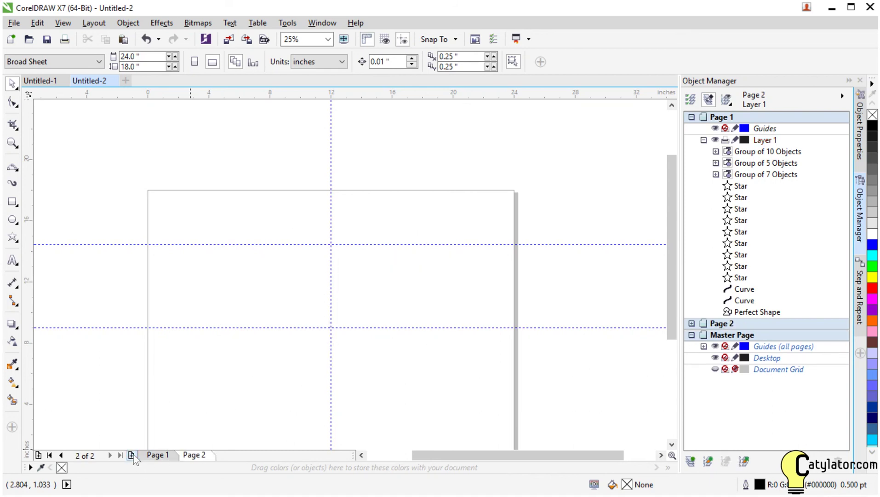
{"action": "left_click", "coordinate": [158, 455]}
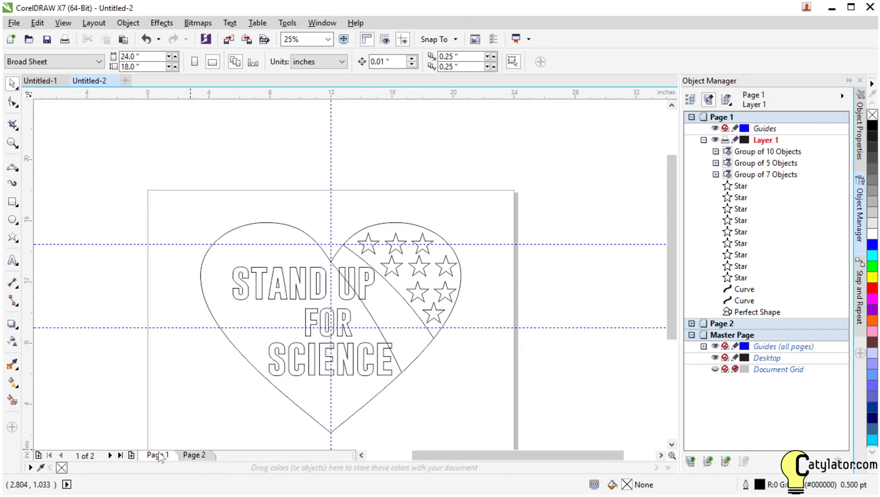
{"action": "left_click_drag", "start_coordinate": [122, 437], "coordinate": [483, 207]}
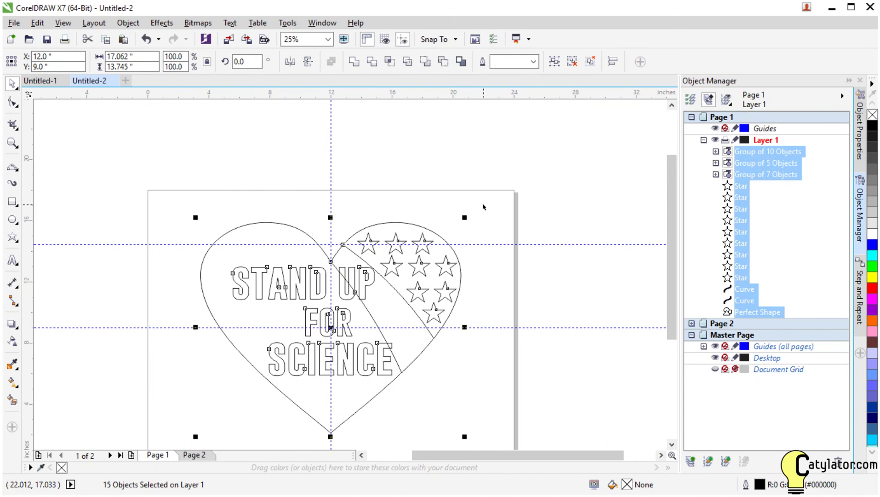
{"action": "left_click", "coordinate": [195, 456]}
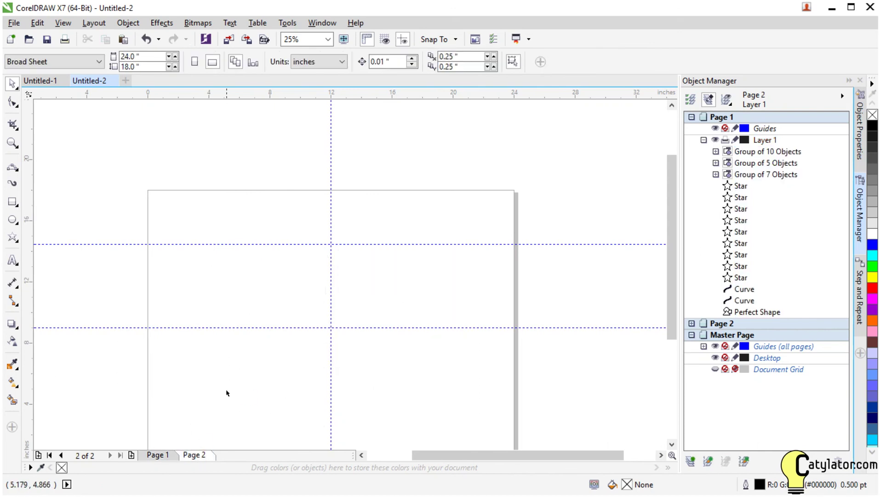
{"action": "key", "text": "ctrl+v"}
{"action": "left_click", "coordinate": [185, 366]}
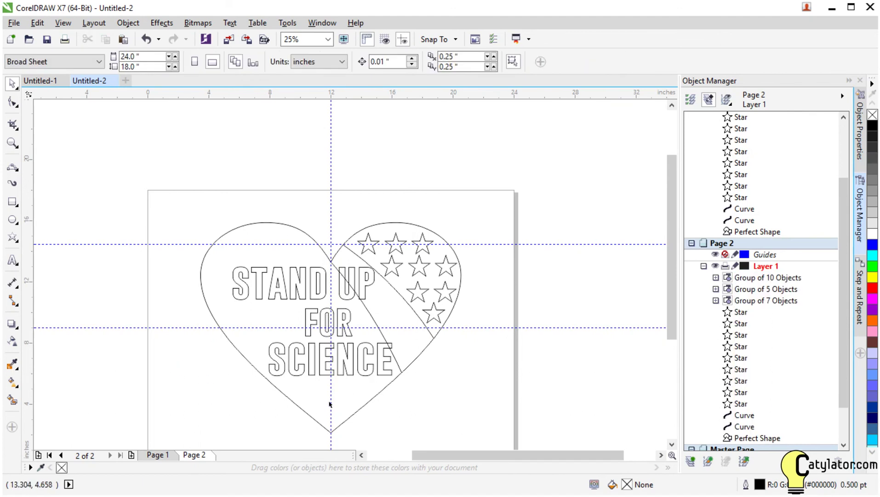
Convert the Page 2 heart outline shape into an editable curve
{"action": "left_click", "coordinate": [310, 416]}
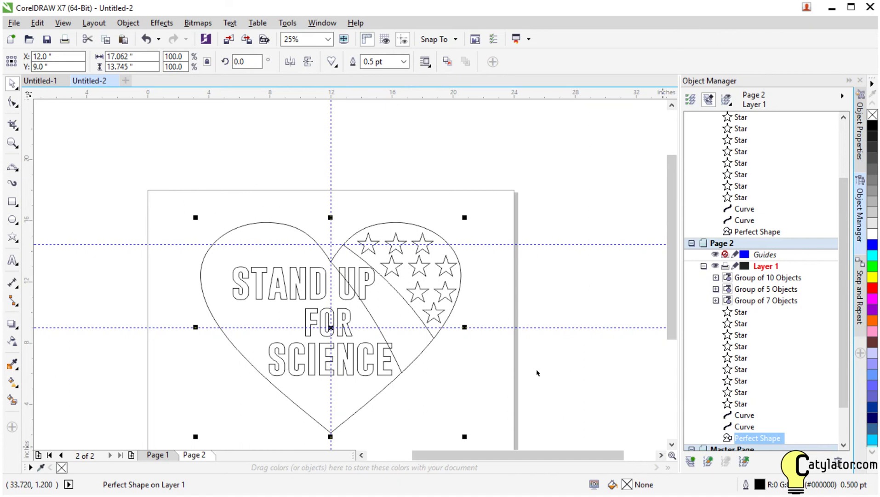
{"action": "left_click", "coordinate": [127, 23]}
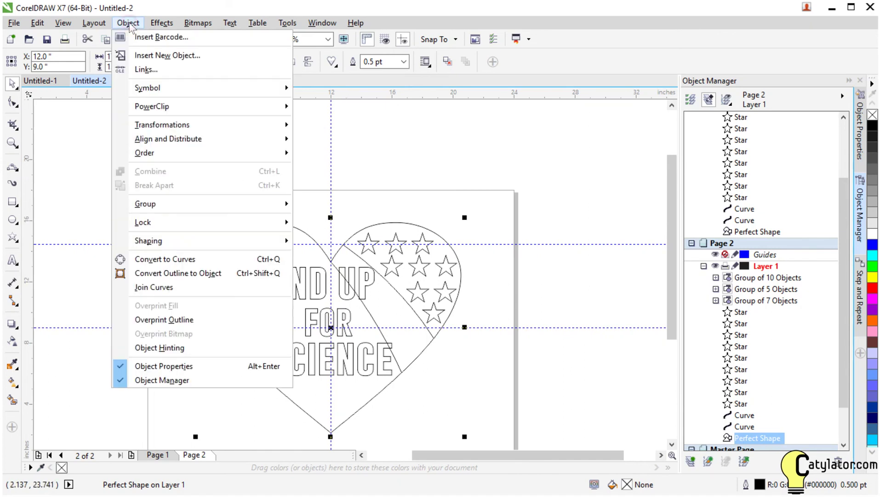
{"action": "left_click", "coordinate": [188, 259]}
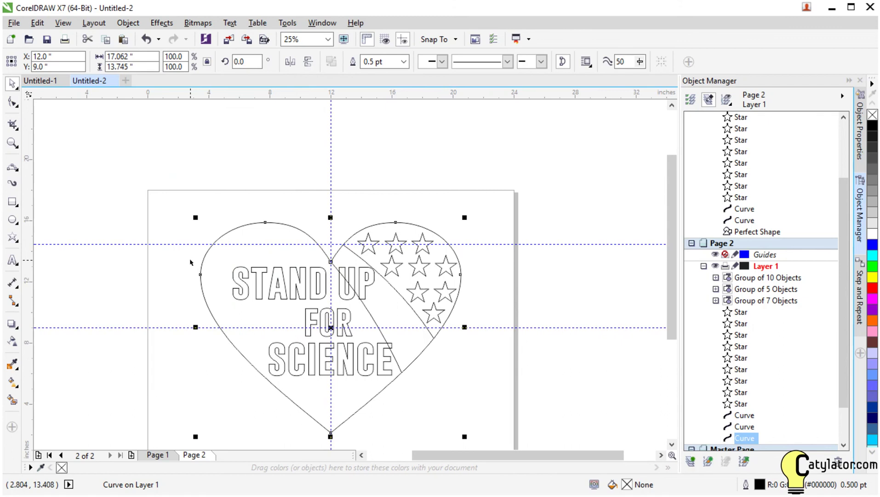
{"action": "left_click", "coordinate": [103, 304]}
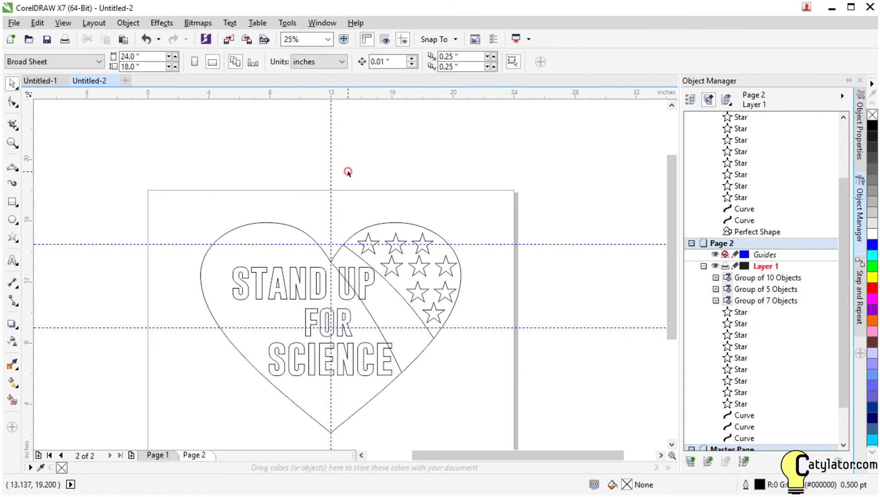
Delete all nine stars, the top row of three and then the remaining six
{"action": "left_click_drag", "start_coordinate": [347, 175], "coordinate": [525, 264]}
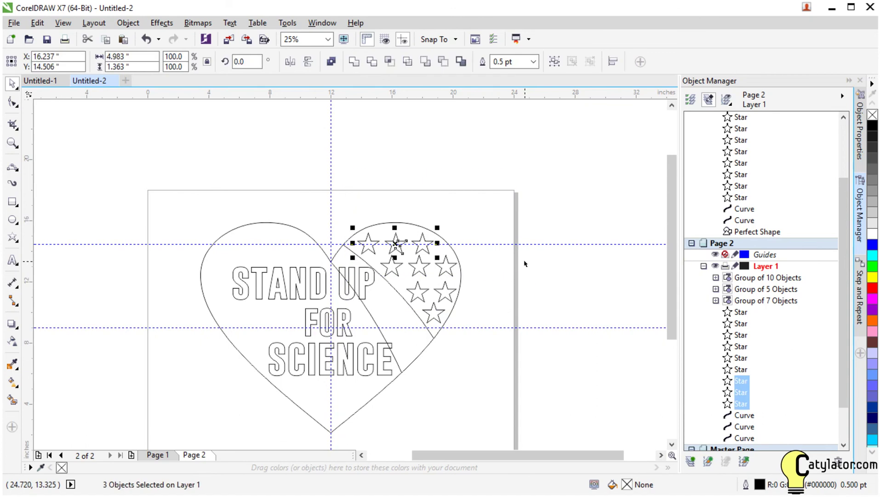
{"action": "key", "text": "Delete"}
{"action": "left_click_drag", "start_coordinate": [490, 230], "coordinate": [378, 343]}
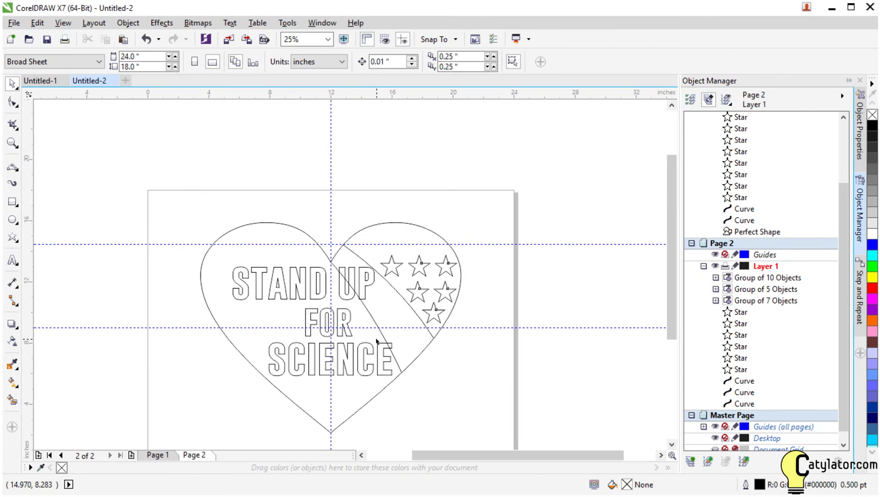
{"action": "key", "text": "Delete"}
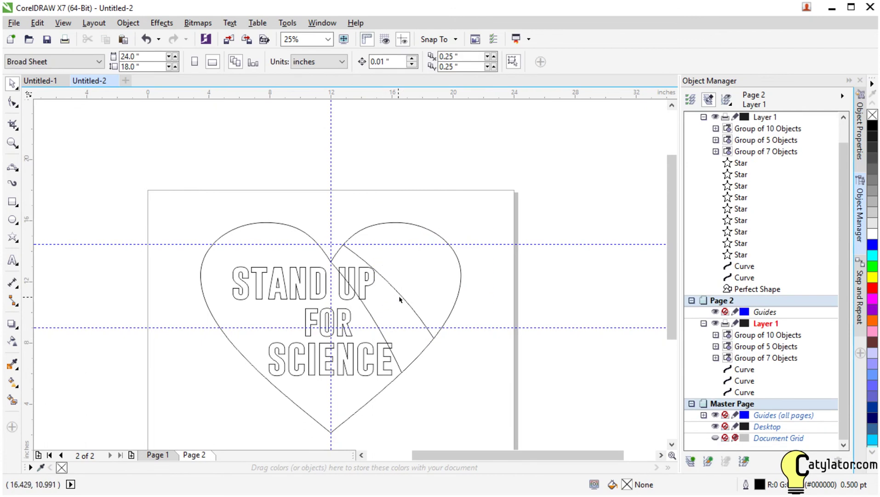
Delete the right-hand diagonal stripe line inside the Page 2 heart
{"action": "left_click", "coordinate": [404, 301]}
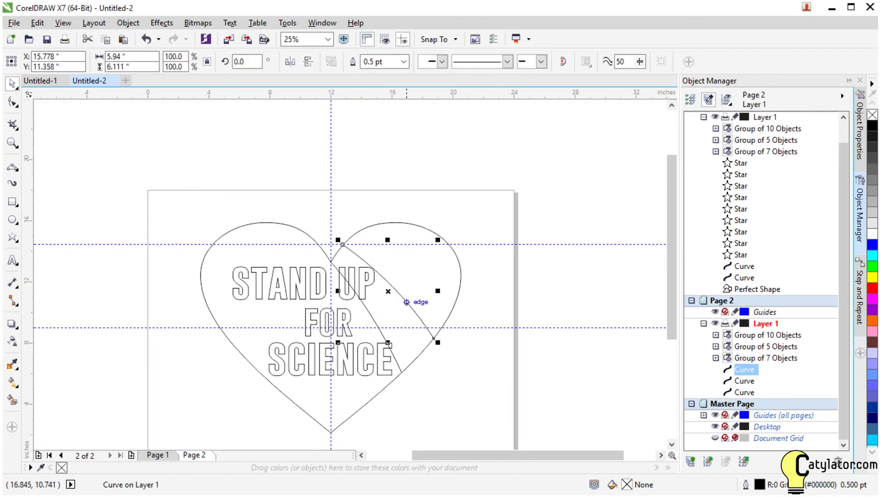
{"action": "key", "text": "Delete"}
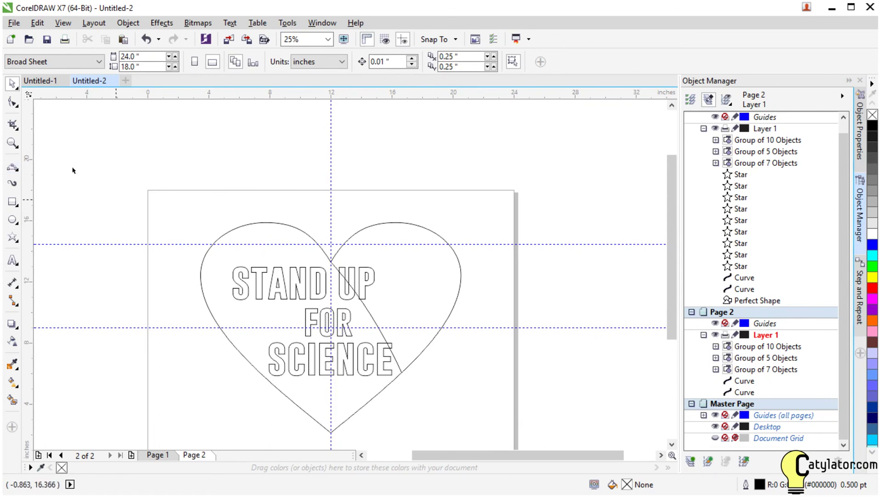
With Virtual Segment Delete, remove the heart's right-lobe outline segments beyond the diagonal line
{"action": "left_click", "coordinate": [16, 130]}
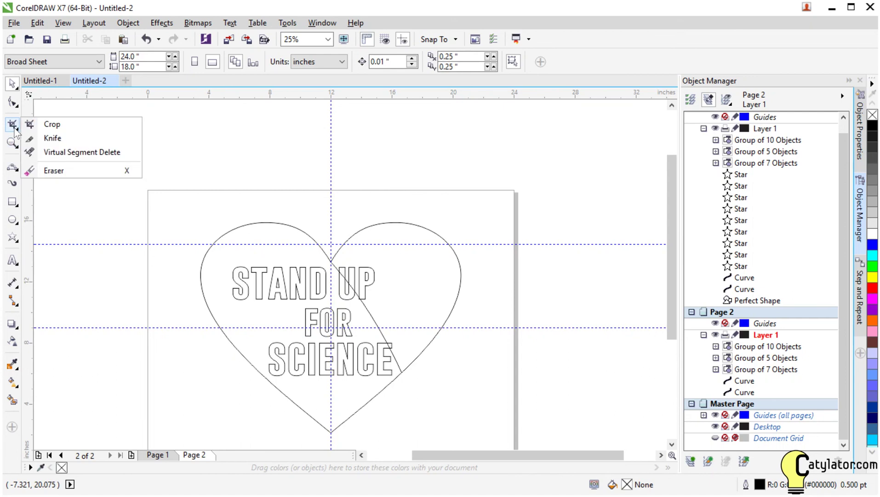
{"action": "left_click", "coordinate": [81, 153]}
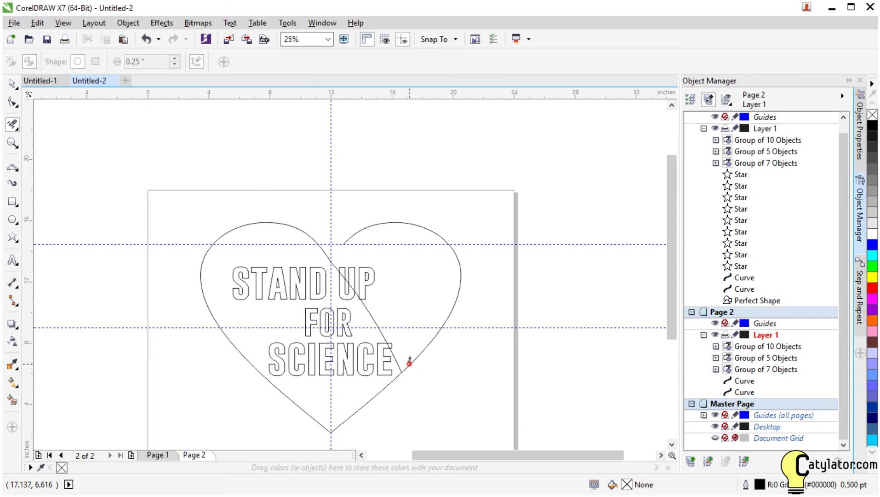
{"action": "left_click", "coordinate": [410, 362]}
{"action": "left_click", "coordinate": [450, 312]}
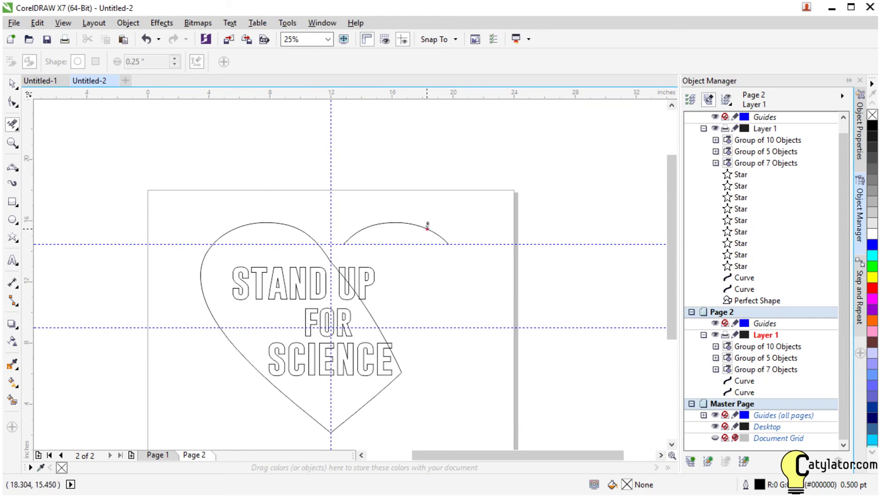
{"action": "left_click", "coordinate": [428, 225]}
Erase the diagonal line across the U, the P with its inner counter, and the U's top
{"action": "scroll", "coordinate": [350, 309], "scroll_direction": "up", "scroll_amount": 1}
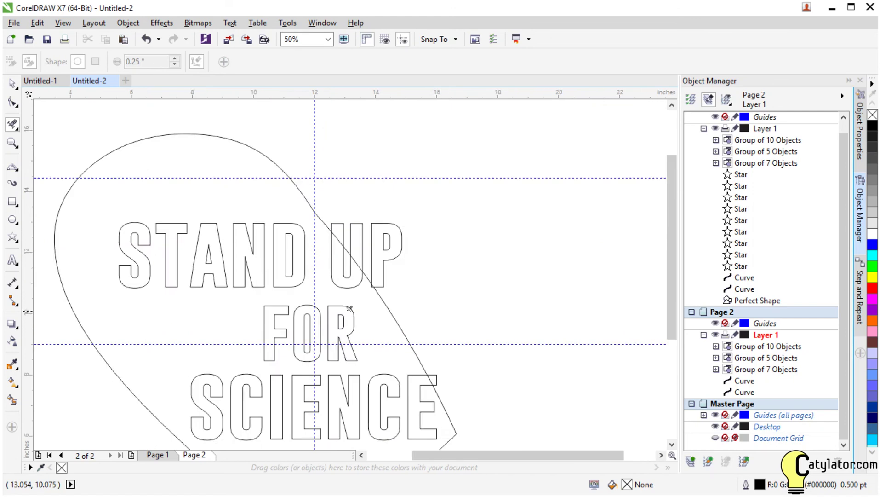
{"action": "scroll", "coordinate": [350, 309], "scroll_direction": "down", "scroll_amount": 1}
{"action": "scroll", "coordinate": [344, 316], "scroll_direction": "up", "scroll_amount": 1}
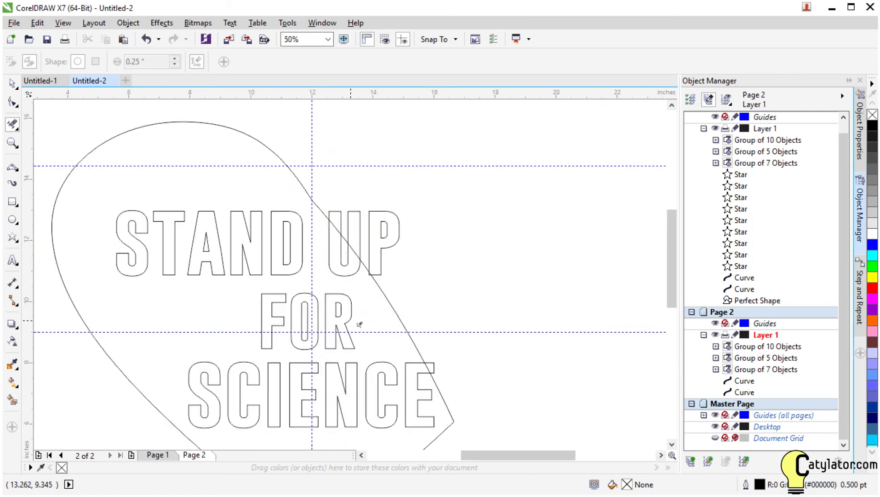
{"action": "scroll", "coordinate": [419, 368], "scroll_direction": "up", "scroll_amount": 1}
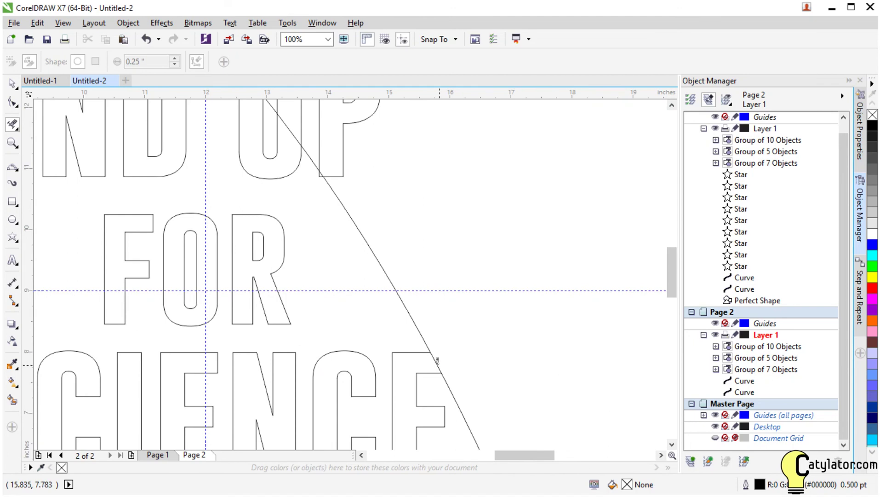
{"action": "scroll", "coordinate": [436, 363], "scroll_direction": "down", "scroll_amount": 2}
{"action": "scroll", "coordinate": [419, 350], "scroll_direction": "up", "scroll_amount": 1}
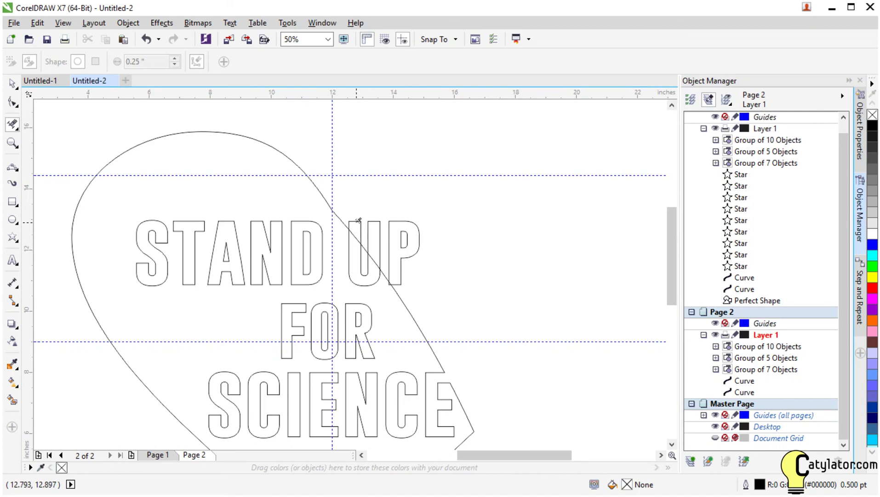
{"action": "mouse_move", "coordinate": [359, 220]}
{"action": "left_mouse_down"}
{"action": "mouse_move", "coordinate": [370, 255]}
{"action": "mouse_move", "coordinate": [367, 241]}
{"action": "left_mouse_up"}
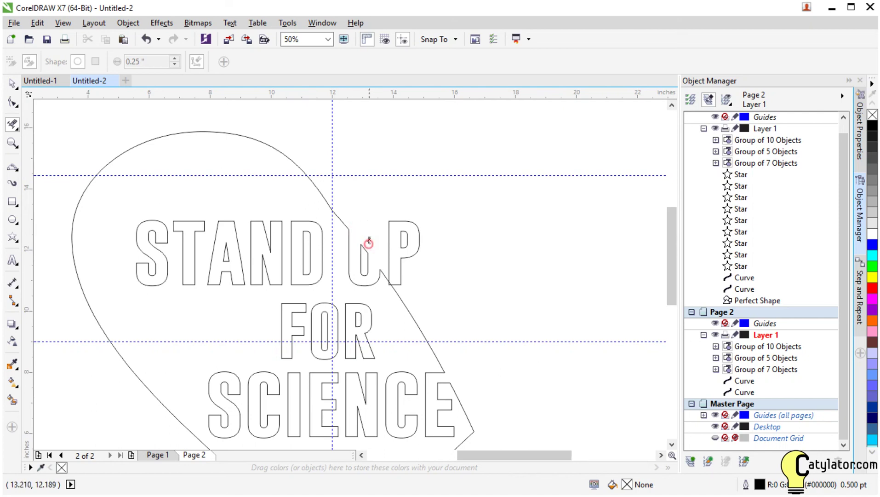
{"action": "left_click", "coordinate": [391, 252]}
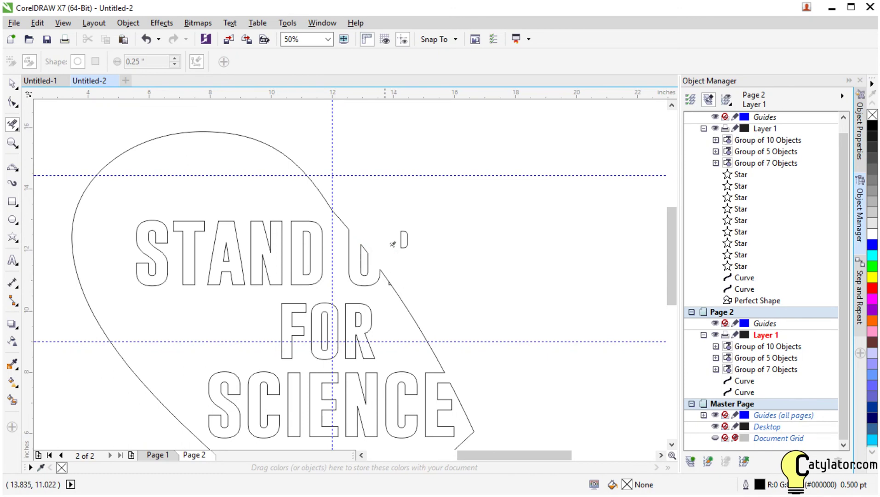
{"action": "left_click", "coordinate": [403, 238]}
{"action": "scroll", "coordinate": [399, 239], "scroll_direction": "up", "scroll_amount": 4}
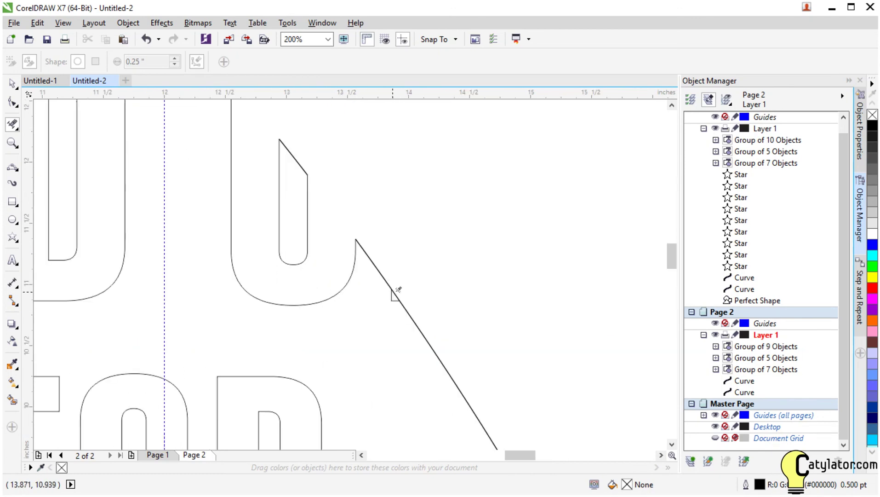
{"action": "scroll", "coordinate": [397, 292], "scroll_direction": "down", "scroll_amount": 6}
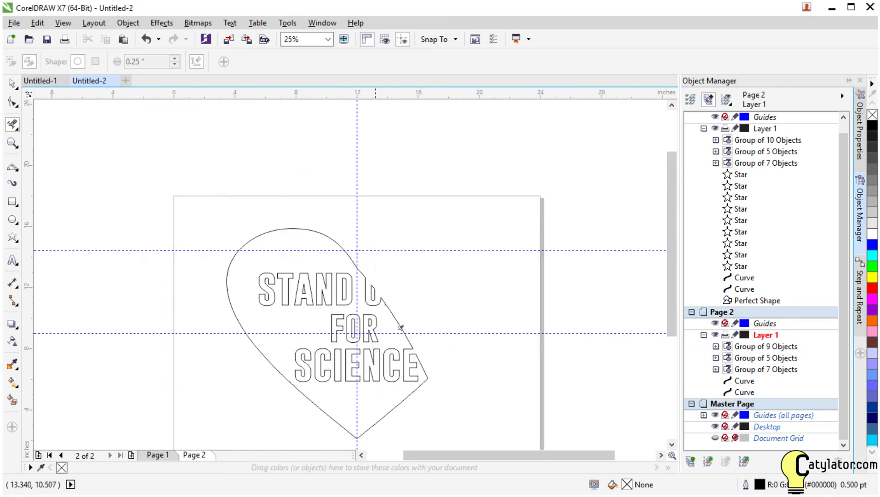
{"action": "left_click_drag", "start_coordinate": [669, 272], "coordinate": [670, 296]}
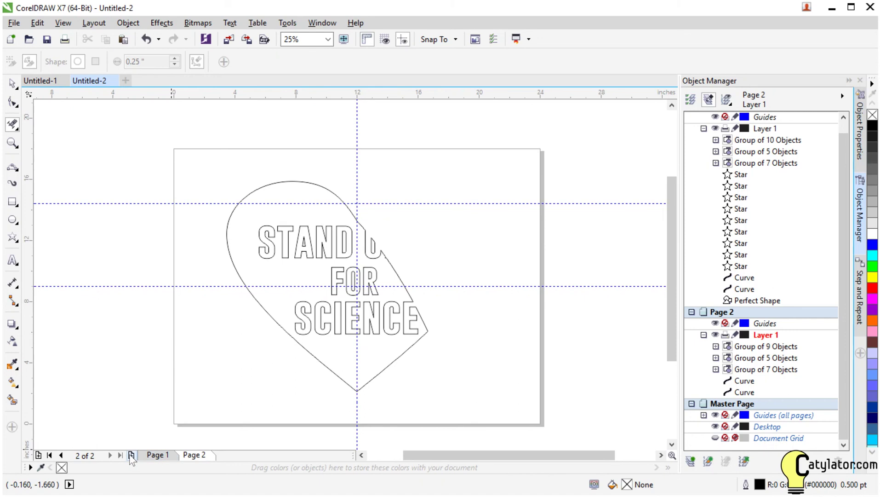
Add Page 3 and paste a full copy of the Page 1 heart design onto it
{"action": "left_click", "coordinate": [131, 455]}
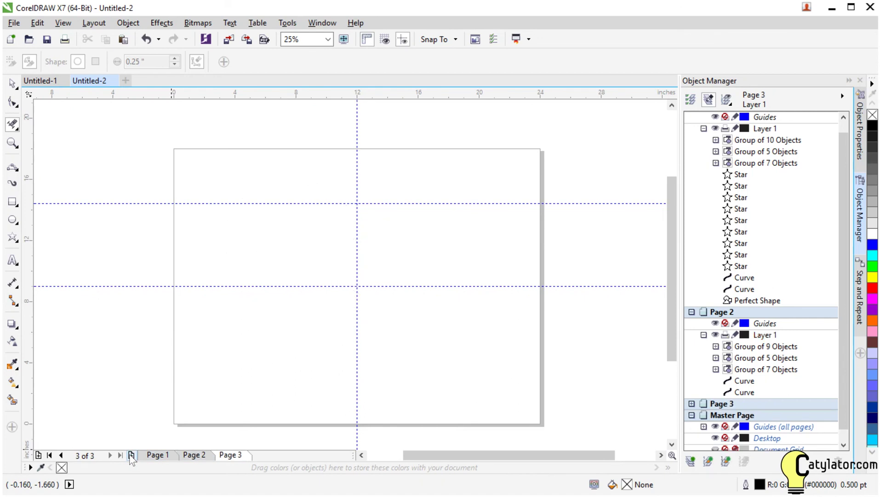
{"action": "left_click", "coordinate": [158, 455]}
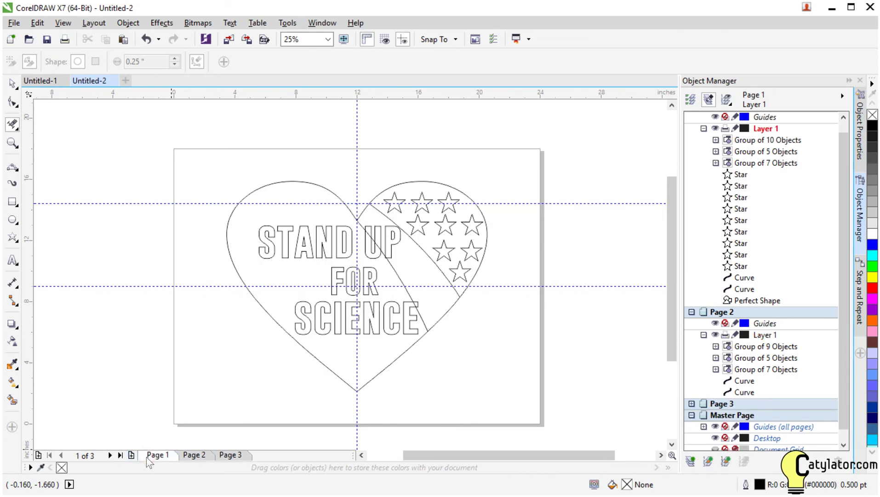
{"action": "left_click", "coordinate": [14, 86]}
{"action": "left_click", "coordinate": [54, 84]}
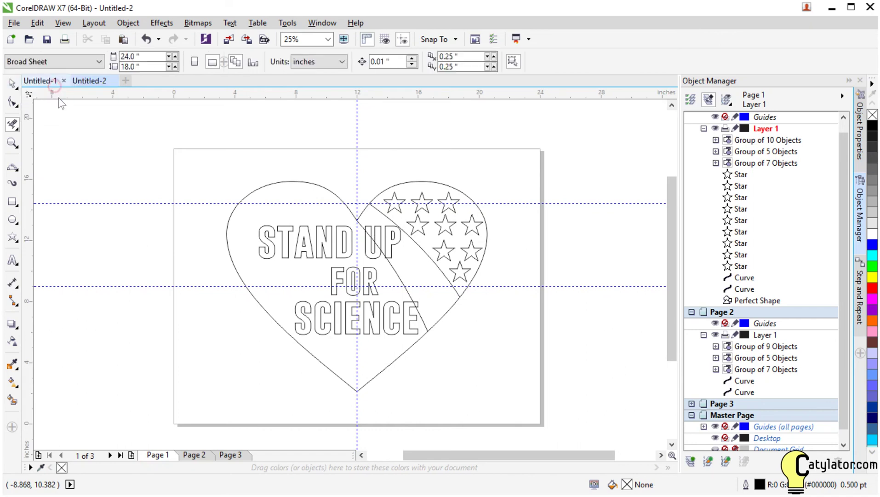
{"action": "left_click_drag", "start_coordinate": [153, 162], "coordinate": [493, 404]}
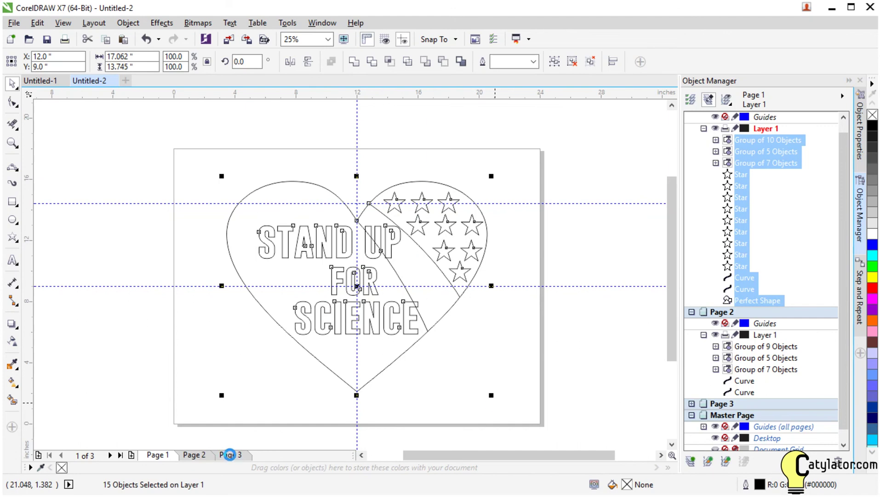
{"action": "left_click", "coordinate": [229, 454]}
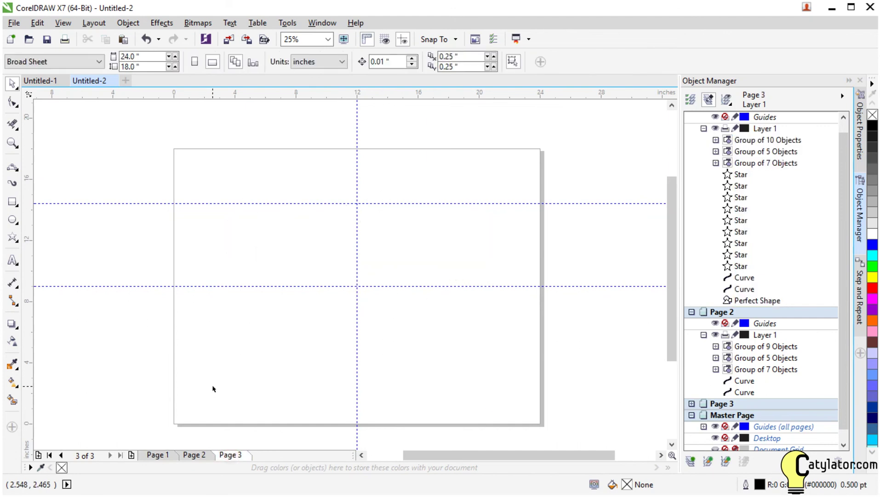
{"action": "key", "text": "ctrl+v"}
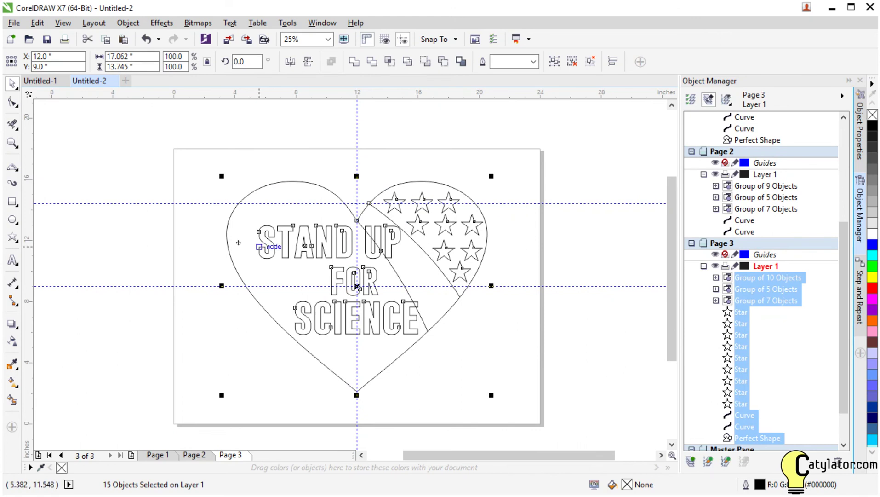
{"action": "left_click", "coordinate": [117, 230]}
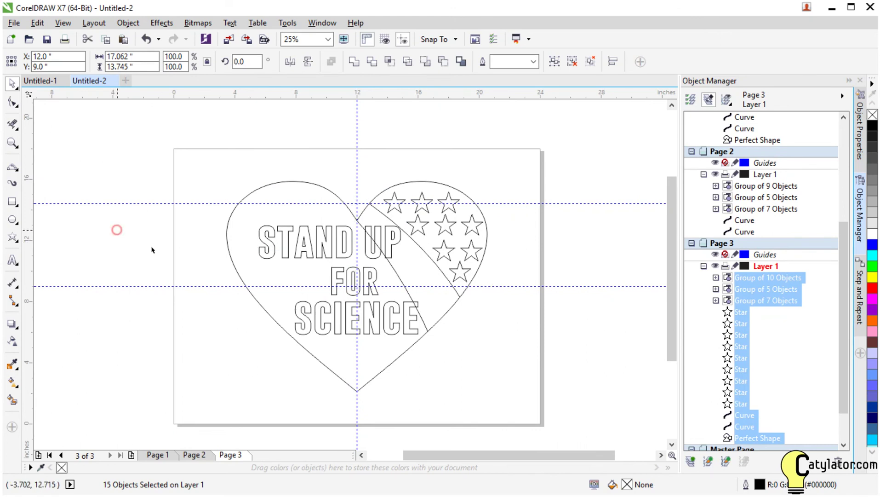
{"action": "left_click", "coordinate": [303, 349]}
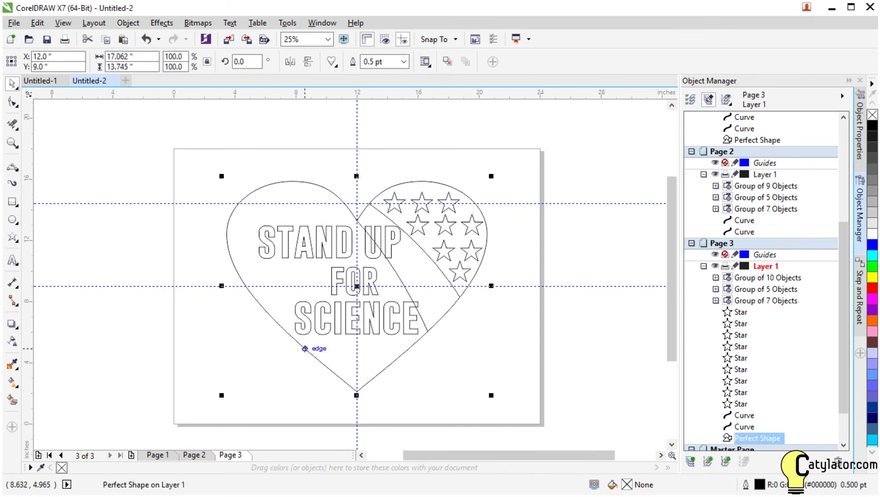
Convert the Page 3 heart shape to curves through the Object menu
{"action": "left_click", "coordinate": [129, 23]}
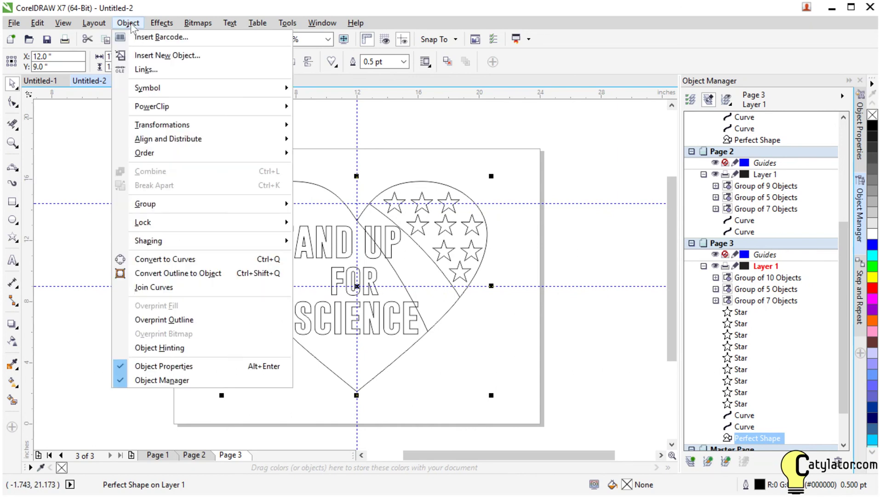
{"action": "left_click", "coordinate": [182, 259]}
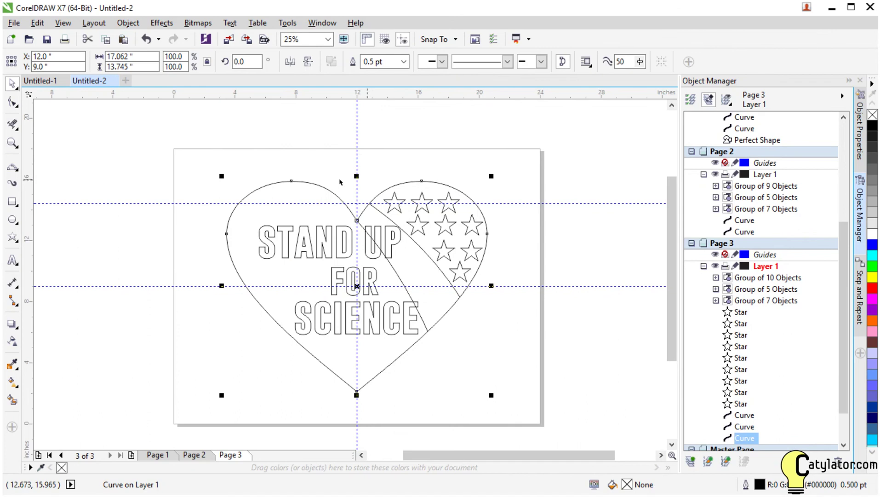
{"action": "left_click", "coordinate": [122, 260]}
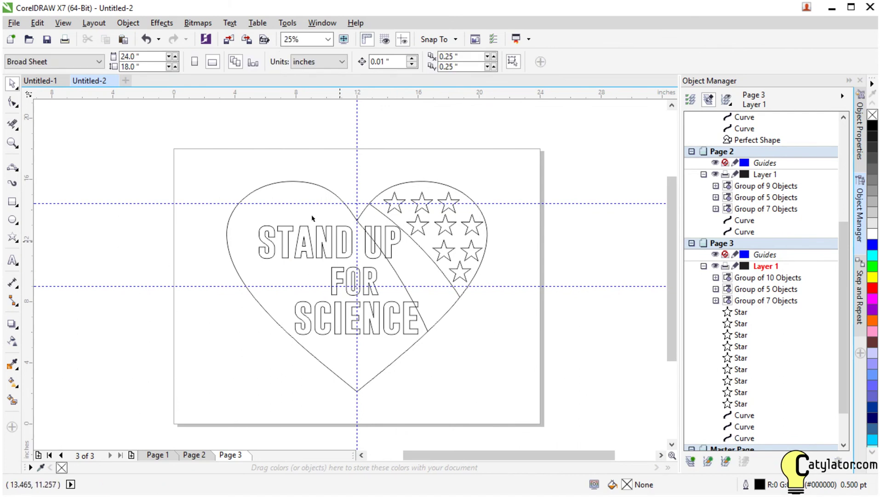
{"action": "scroll", "coordinate": [312, 217], "scroll_direction": "up", "scroll_amount": 1}
{"action": "scroll", "coordinate": [354, 226], "scroll_direction": "down", "scroll_amount": 1}
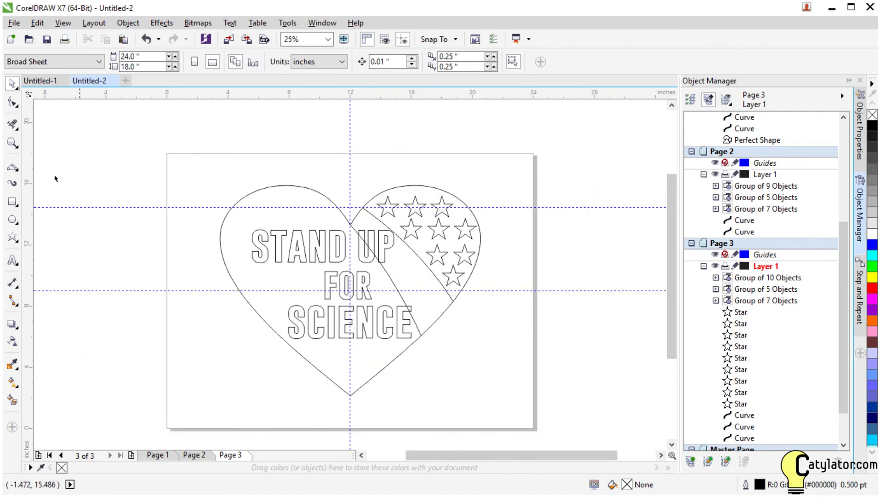
With the Eraser, remove the heart's outline arcs on its top, right, lower and left sides
{"action": "left_click", "coordinate": [10, 123]}
{"action": "left_click", "coordinate": [51, 169]}
{"action": "left_click_drag", "start_coordinate": [334, 197], "coordinate": [349, 222]}
{"action": "left_click", "coordinate": [405, 345]}
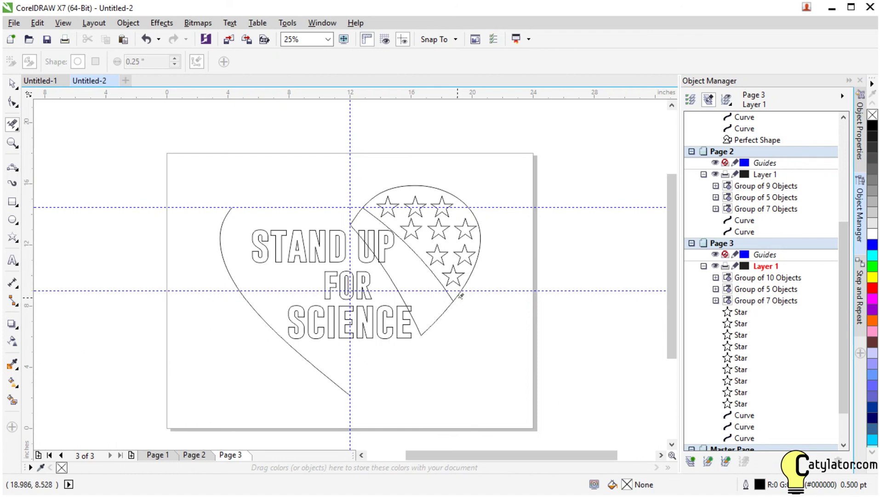
{"action": "left_click", "coordinate": [460, 295]}
{"action": "left_click", "coordinate": [377, 195]}
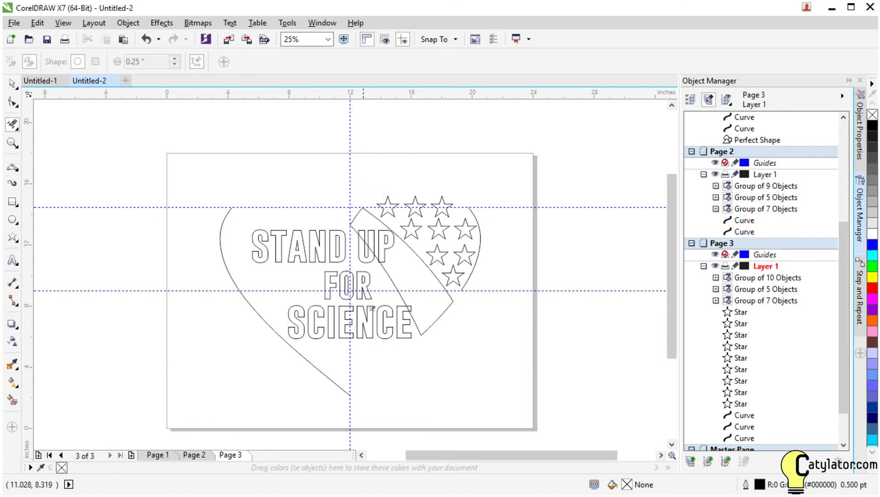
{"action": "left_click", "coordinate": [470, 272]}
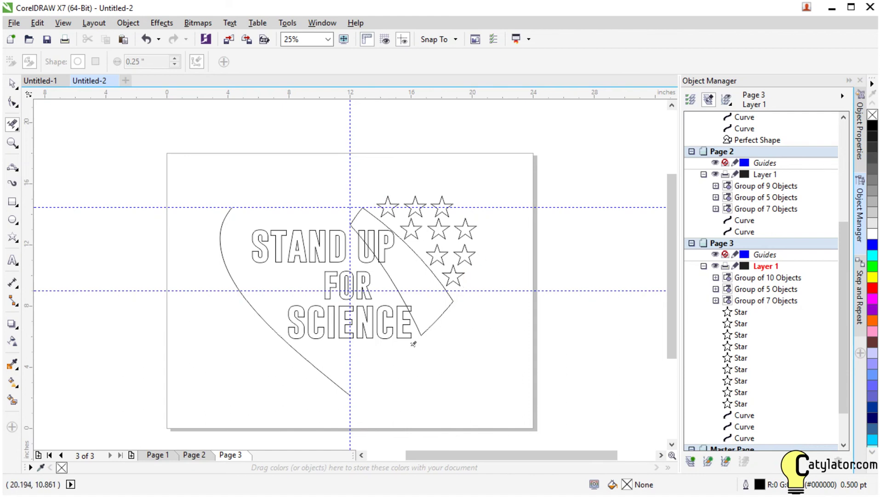
{"action": "left_click", "coordinate": [315, 367]}
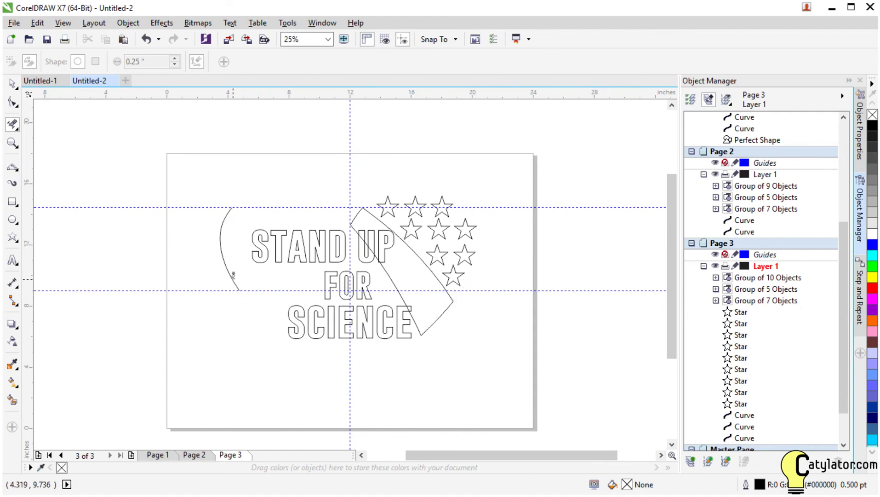
{"action": "left_click", "coordinate": [234, 274]}
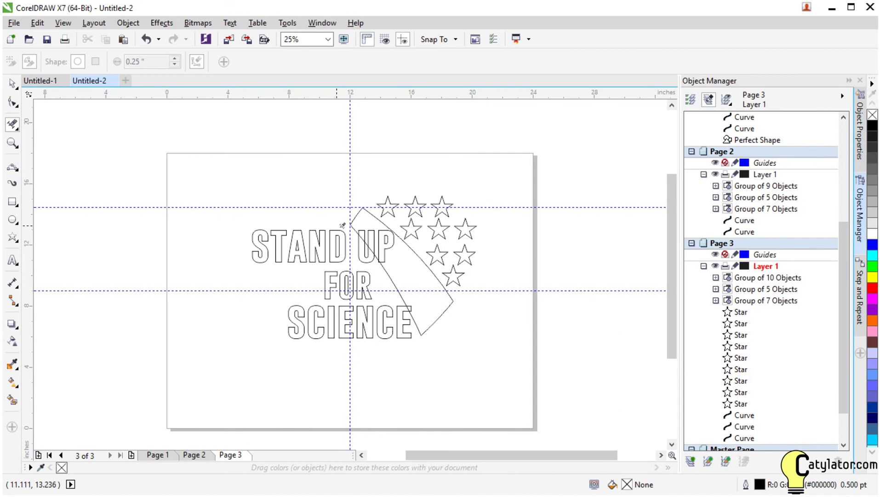
Return to the Pick tool and select the STAND UP letter group
{"action": "left_click", "coordinate": [12, 83]}
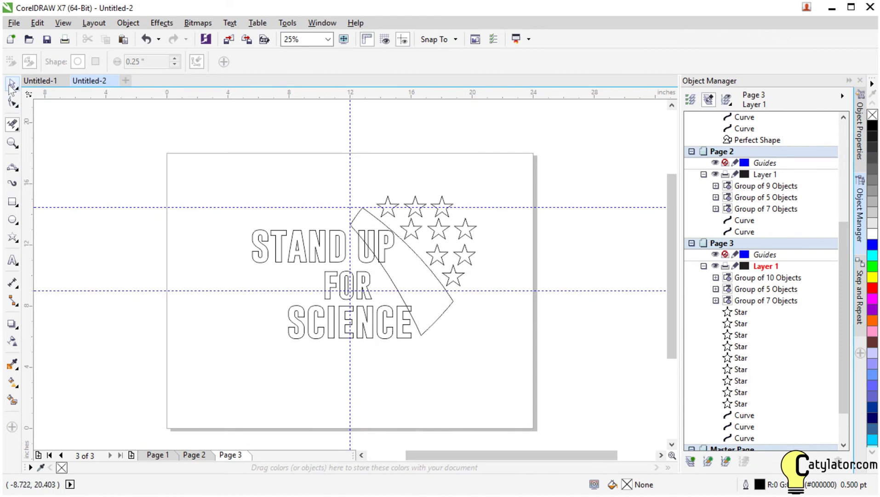
{"action": "left_click_drag", "start_coordinate": [242, 274], "coordinate": [343, 226]}
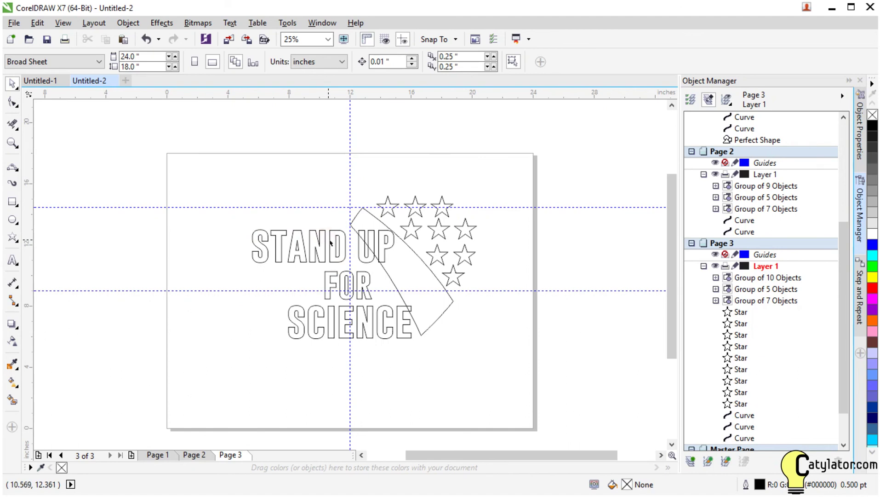
{"action": "left_click", "coordinate": [330, 242]}
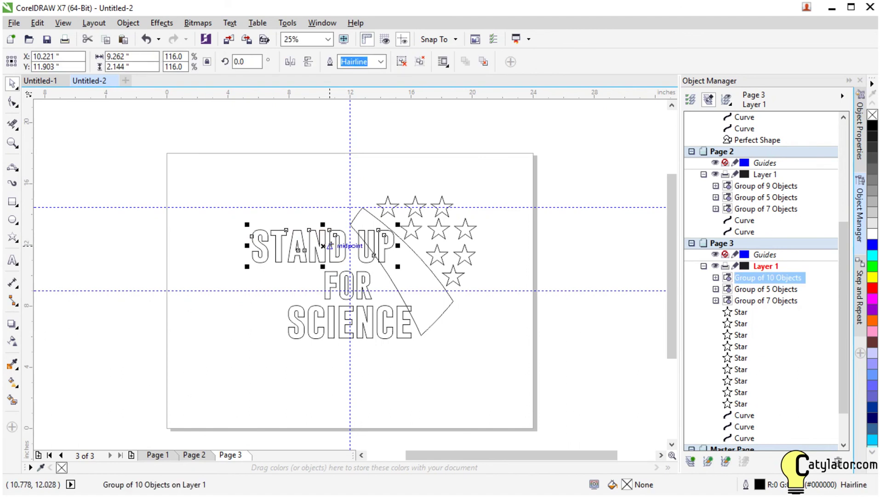
Ungroup the lettering, then delete FOR, STAND and every SCIENCE letter except E
{"action": "key", "text": "ctrl+u"}
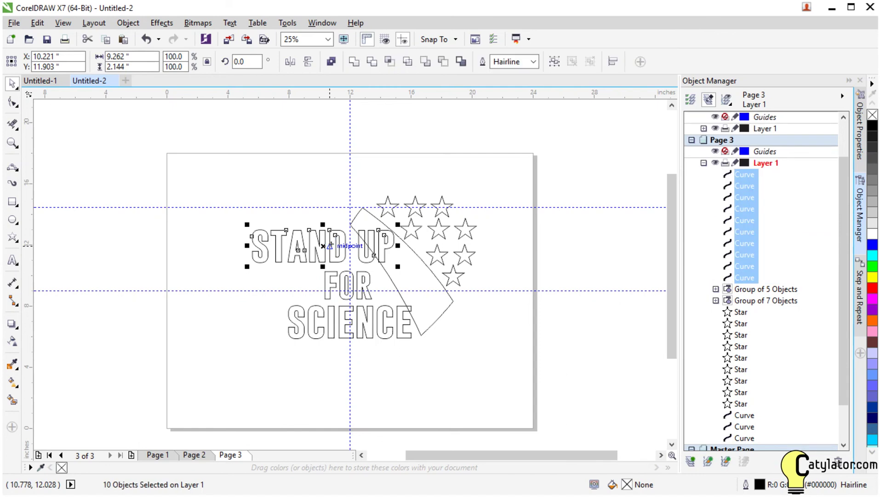
{"action": "left_click", "coordinate": [364, 298]}
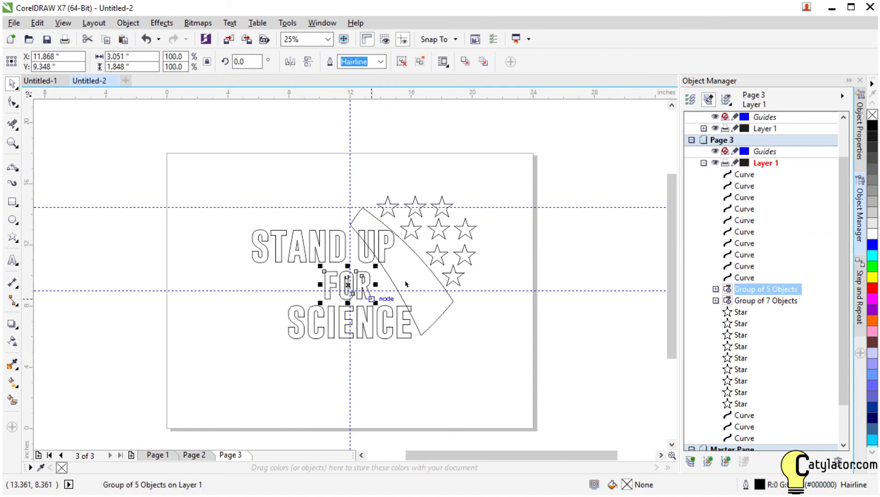
{"action": "key", "text": "Delete"}
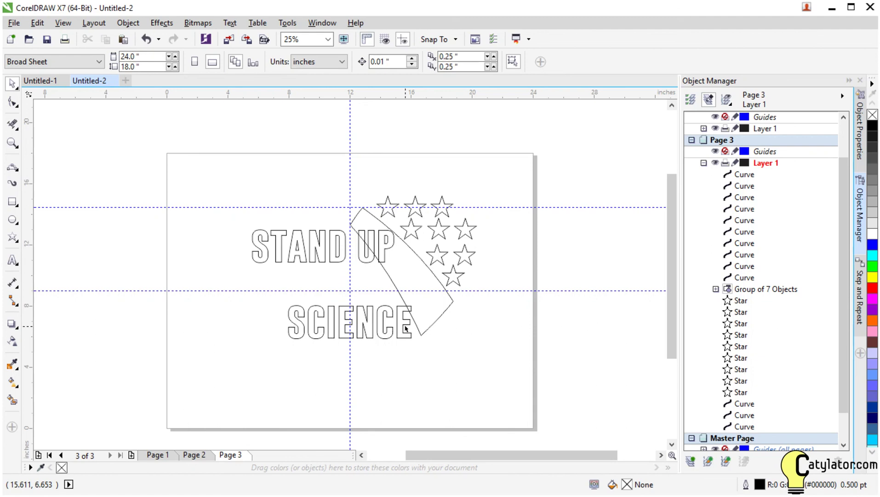
{"action": "left_click", "coordinate": [401, 333]}
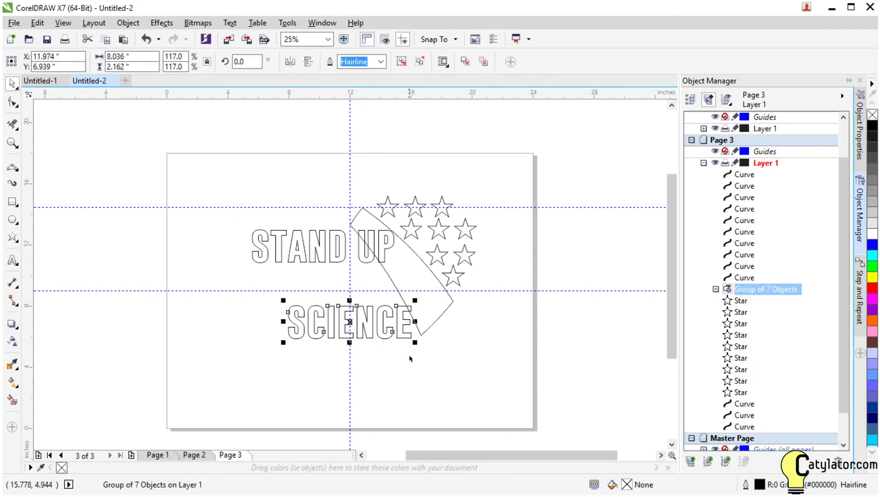
{"action": "key", "text": "ctrl+u"}
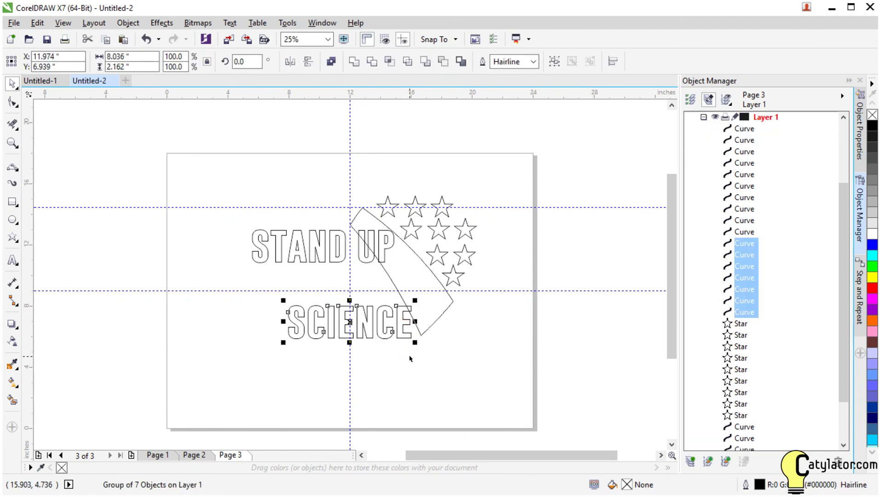
{"action": "left_click", "coordinate": [409, 355]}
{"action": "left_click_drag", "start_coordinate": [303, 347], "coordinate": [266, 361]}
{"action": "left_click_drag", "start_coordinate": [358, 320], "coordinate": [394, 294]}
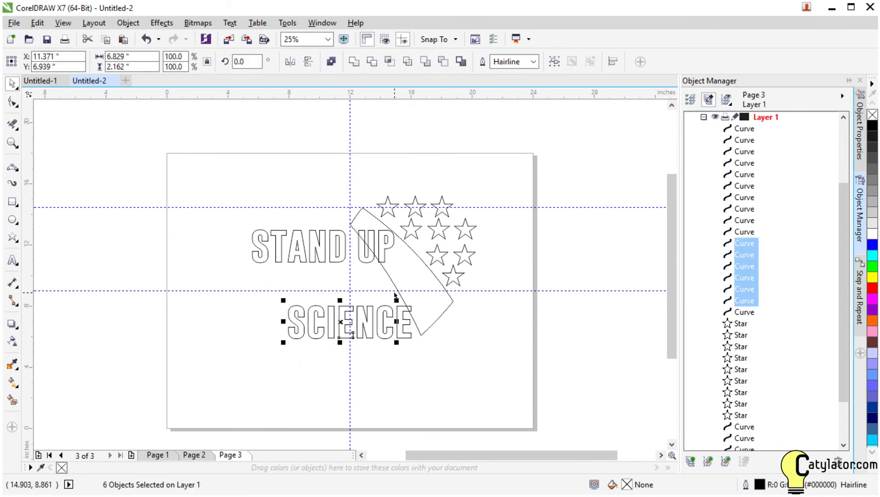
{"action": "key", "text": "Delete"}
{"action": "left_click_drag", "start_coordinate": [230, 275], "coordinate": [351, 216]}
{"action": "key", "text": "Delete"}
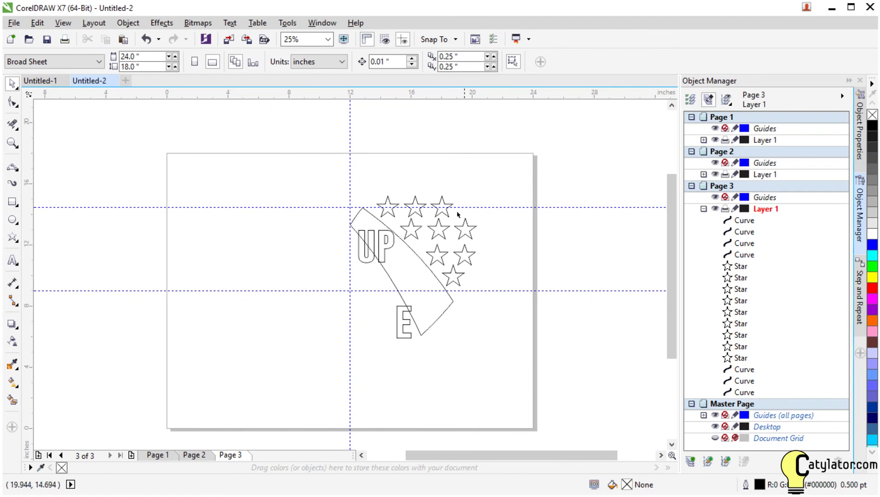
Delete all the stars from Page 3
{"action": "left_click", "coordinate": [442, 202]}
{"action": "key", "text": "Delete"}
{"action": "left_click", "coordinate": [472, 239]}
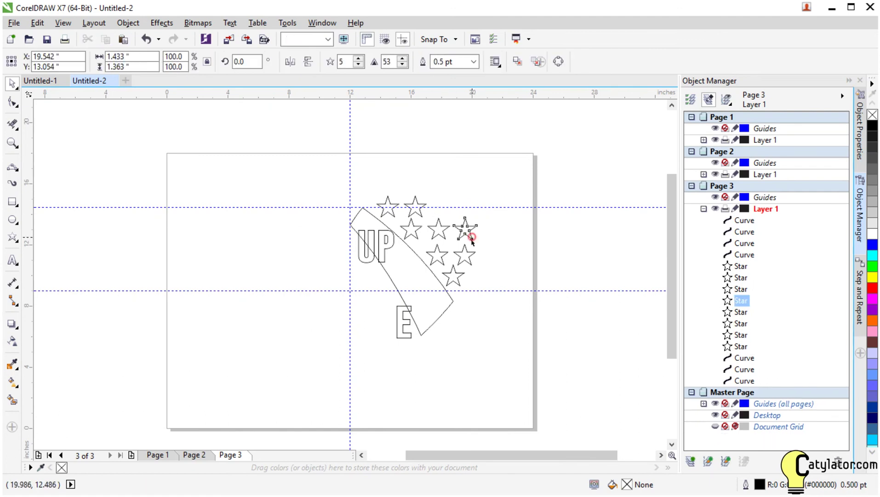
{"action": "key", "text": "Delete"}
{"action": "left_click", "coordinate": [472, 255]}
{"action": "key", "text": "Delete"}
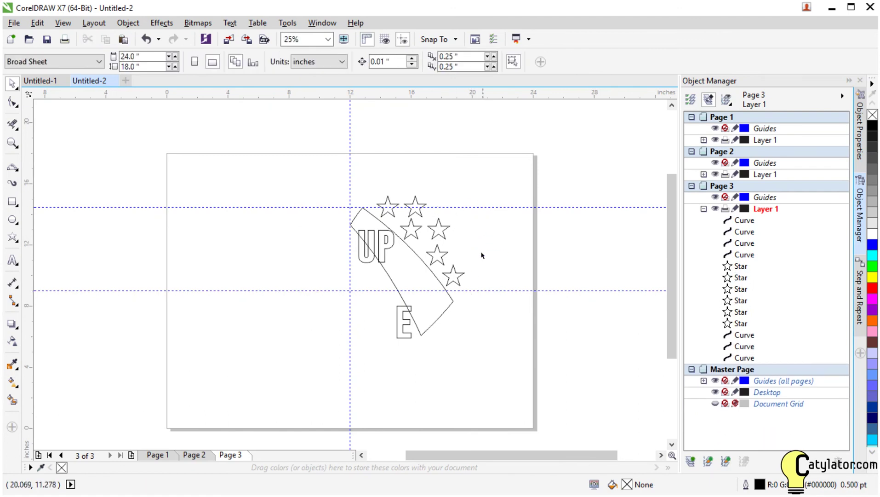
{"action": "left_click", "coordinate": [456, 278]}
{"action": "key", "text": "Delete"}
{"action": "left_click", "coordinate": [443, 230]}
{"action": "key", "text": "Delete"}
{"action": "key", "text": "Delete"}
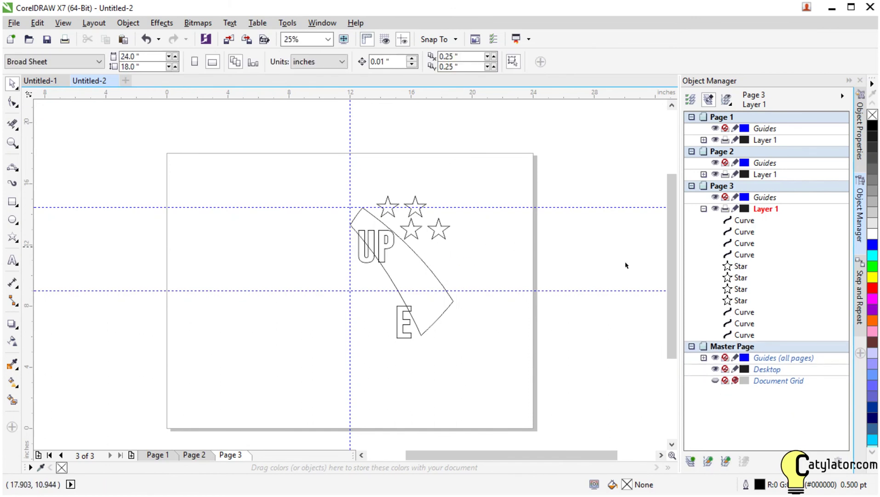
{"action": "left_click", "coordinate": [739, 268]}
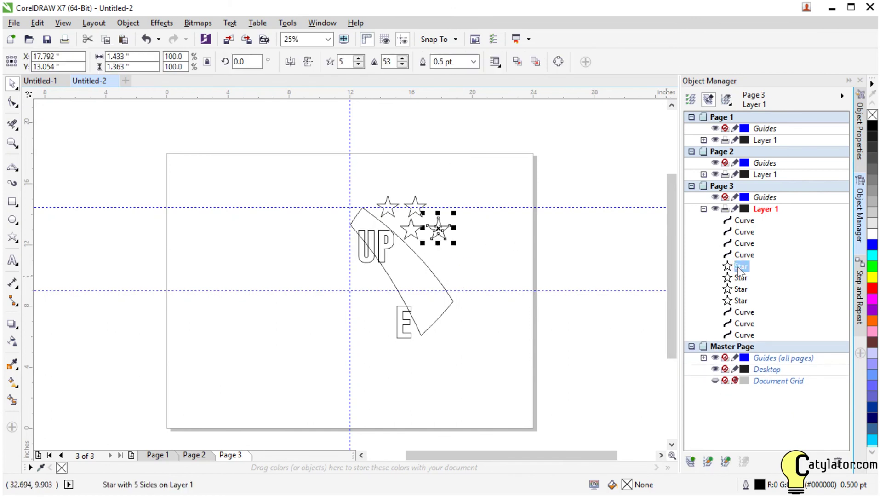
{"action": "left_click", "coordinate": [744, 305], "text": "shift"}
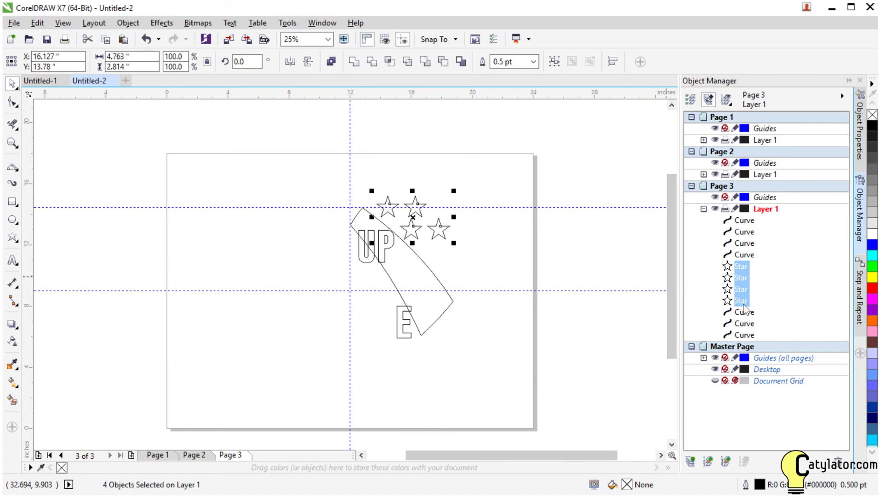
{"action": "key", "text": "Delete"}
{"action": "scroll", "coordinate": [449, 295], "scroll_direction": "up", "scroll_amount": 2}
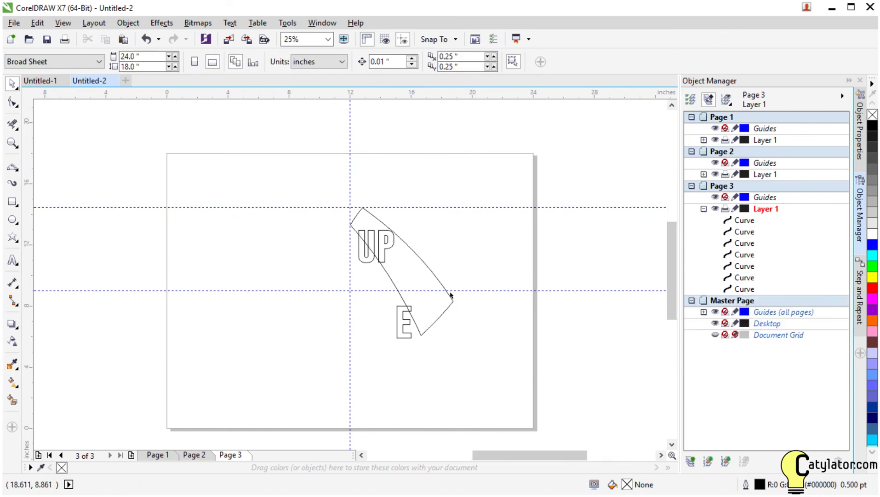
{"action": "scroll", "coordinate": [450, 294], "scroll_direction": "down", "scroll_amount": 1}
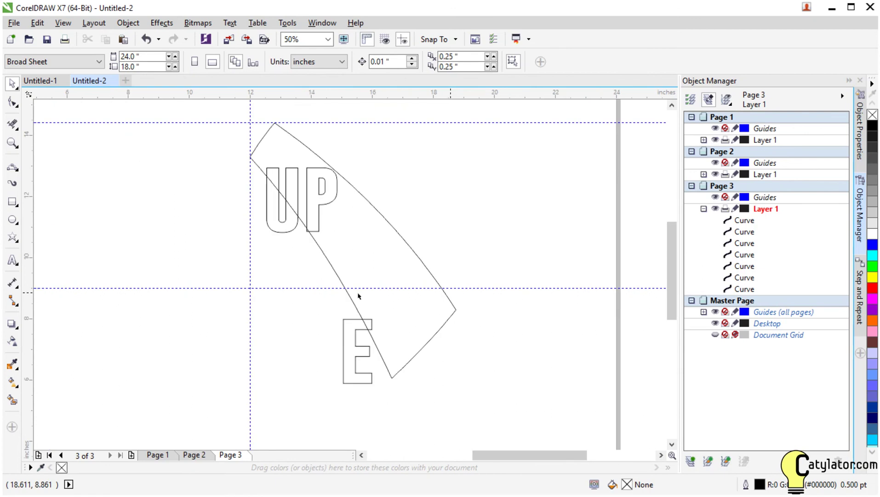
Trim the U's outer segments past the band edge using Virtual Segment Delete
{"action": "left_click", "coordinate": [13, 125]}
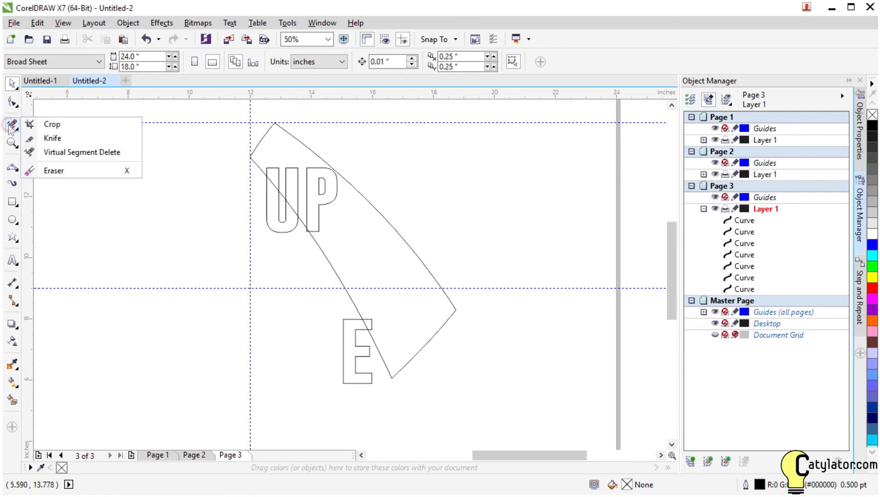
{"action": "left_click", "coordinate": [78, 152]}
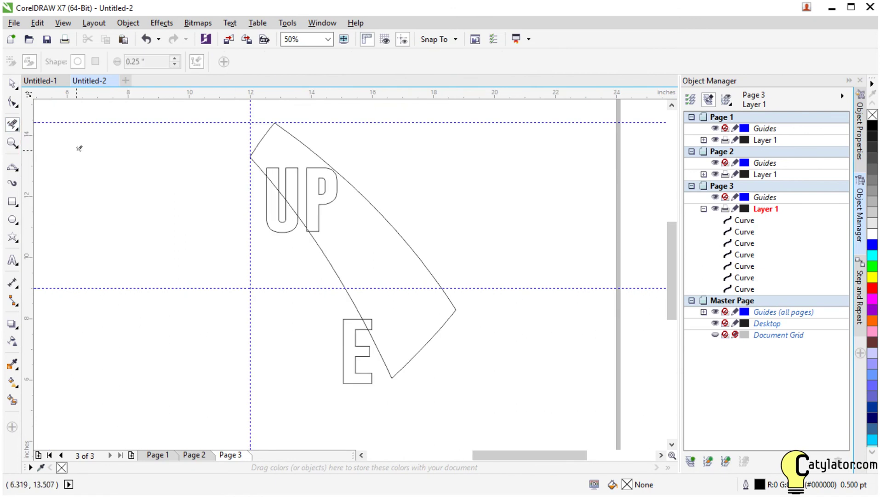
{"action": "left_click", "coordinate": [268, 187]}
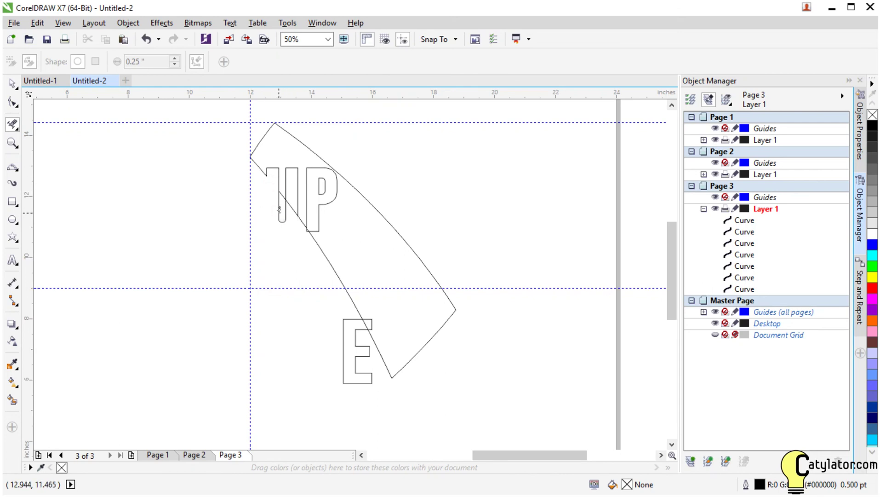
{"action": "left_click", "coordinate": [281, 211]}
{"action": "scroll", "coordinate": [305, 228], "scroll_direction": "up", "scroll_amount": 1}
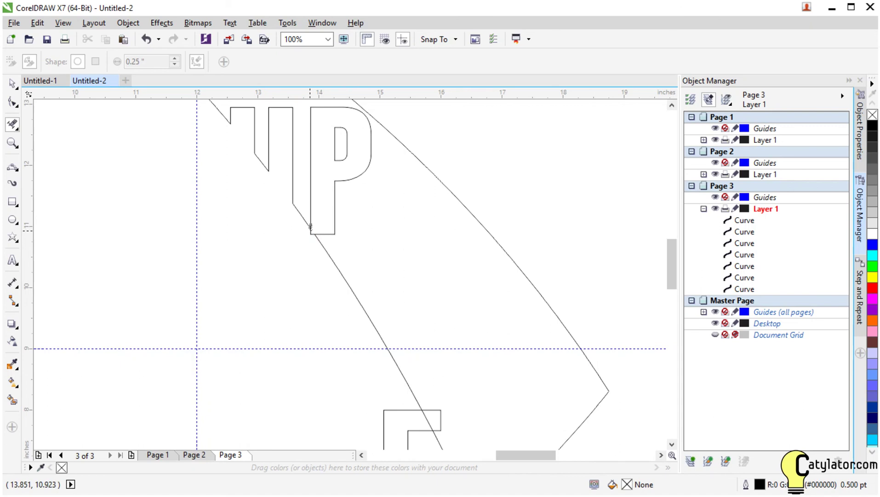
{"action": "scroll", "coordinate": [358, 262], "scroll_direction": "down", "scroll_amount": 2}
{"action": "scroll", "coordinate": [379, 204], "scroll_direction": "up", "scroll_amount": 2}
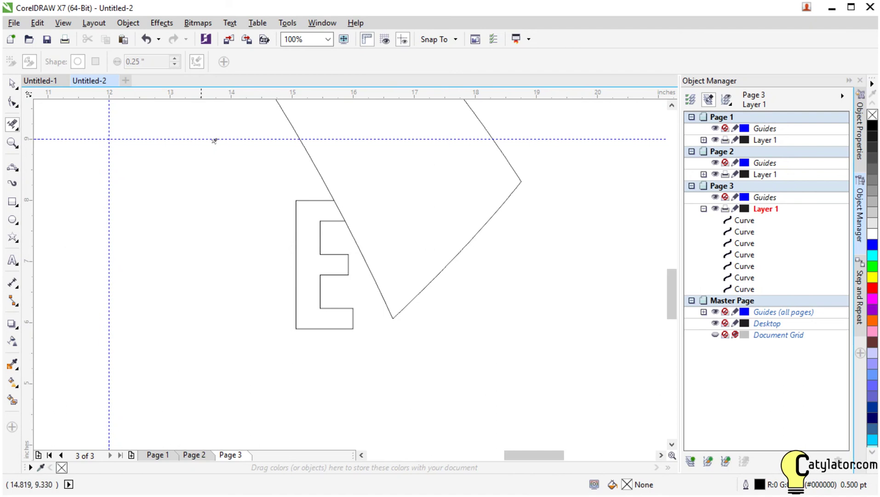
Undo the last trim, remove the E's outline pieces, and return to the Pick tool
{"action": "left_click", "coordinate": [147, 39]}
{"action": "left_click", "coordinate": [308, 200]}
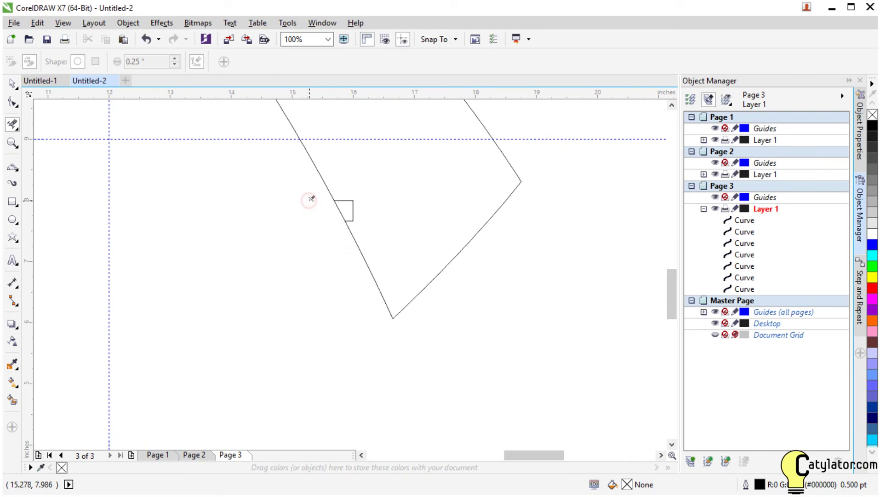
{"action": "left_click", "coordinate": [335, 211]}
{"action": "scroll", "coordinate": [276, 107], "scroll_direction": "down", "scroll_amount": 4}
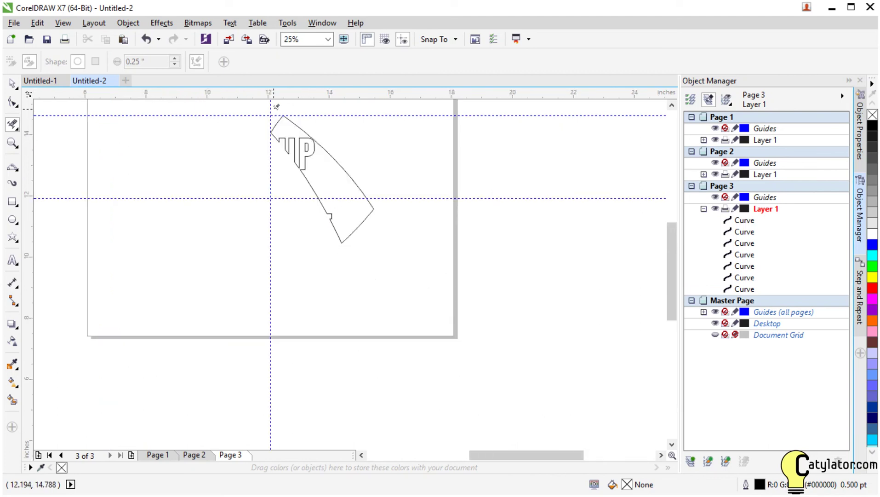
{"action": "scroll", "coordinate": [276, 106], "scroll_direction": "up", "scroll_amount": 2}
{"action": "left_click", "coordinate": [158, 40]}
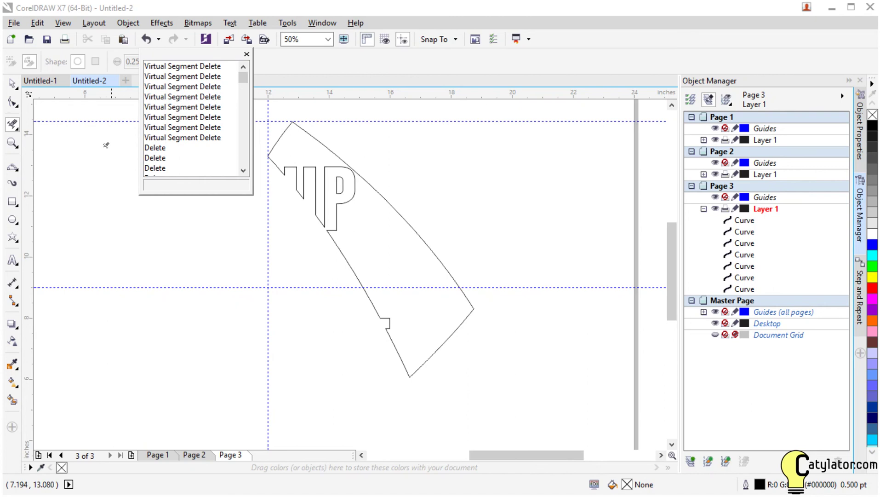
{"action": "left_click", "coordinate": [13, 86]}
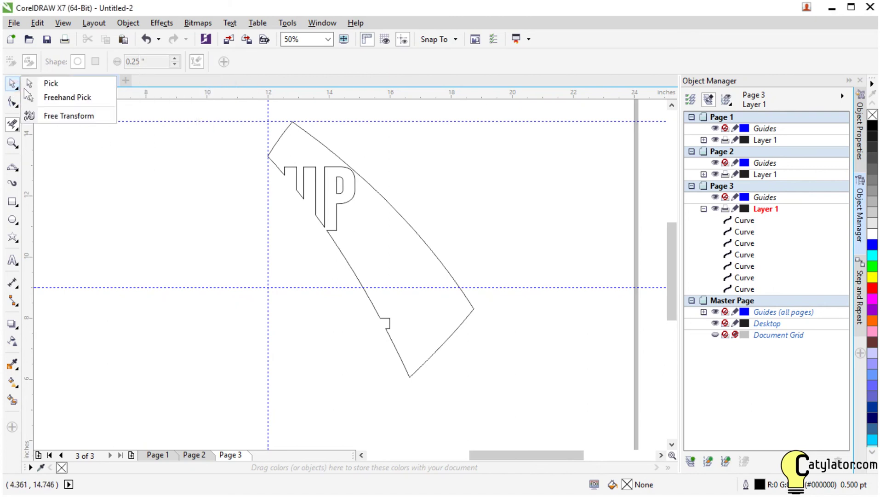
{"action": "left_click", "coordinate": [48, 83]}
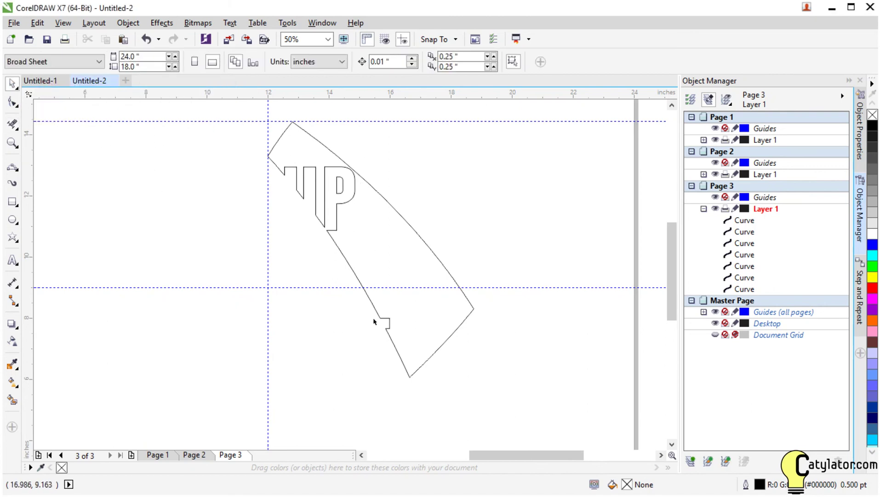
Add Page 4 and paste in a copy of all 15 heart artwork objects from Page 1
{"action": "left_click", "coordinate": [131, 455]}
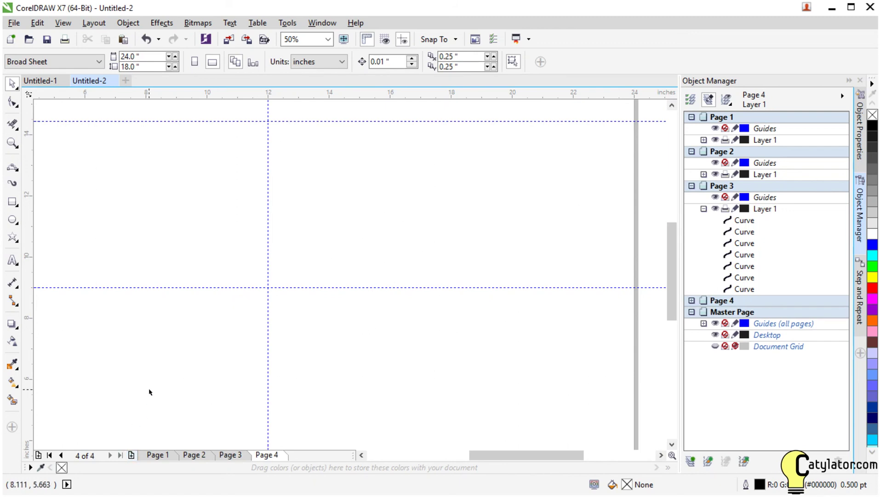
{"action": "left_click", "coordinate": [154, 455]}
{"action": "scroll", "coordinate": [216, 269], "scroll_direction": "down", "scroll_amount": 3}
{"action": "scroll", "coordinate": [218, 273], "scroll_direction": "up", "scroll_amount": 1}
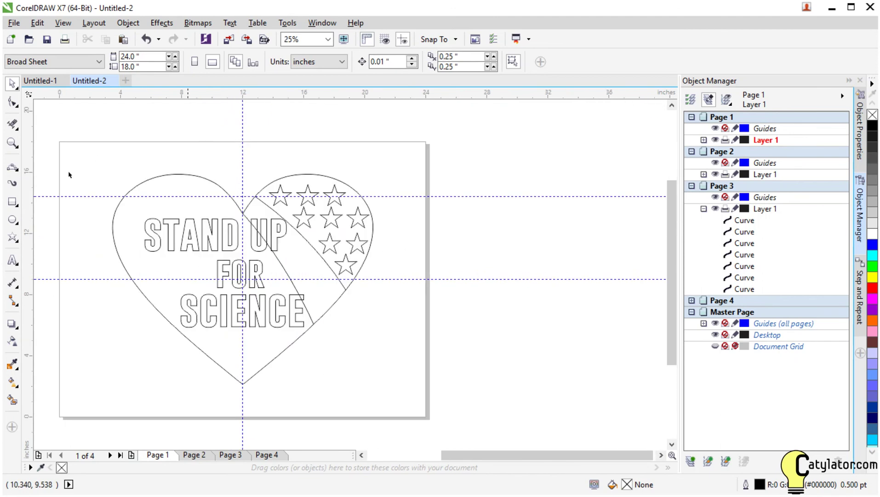
{"action": "left_click", "coordinate": [100, 126]}
{"action": "left_click_drag", "start_coordinate": [100, 126], "coordinate": [398, 389]}
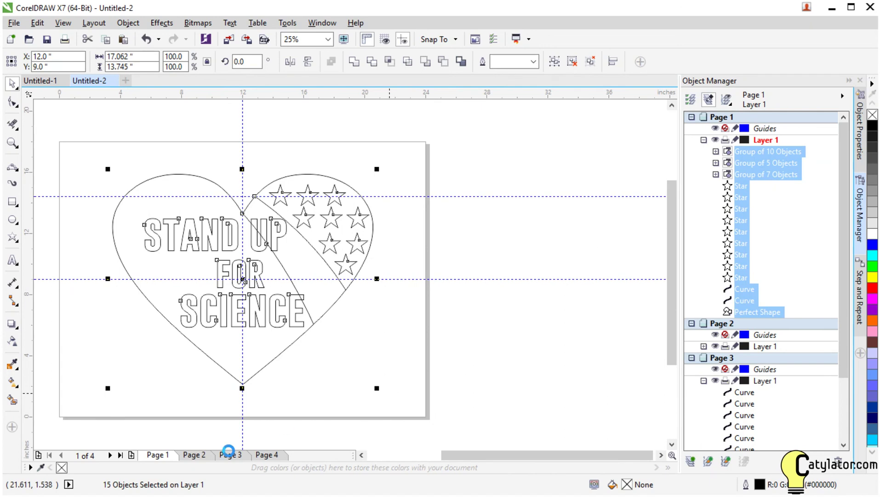
{"action": "left_click", "coordinate": [267, 455]}
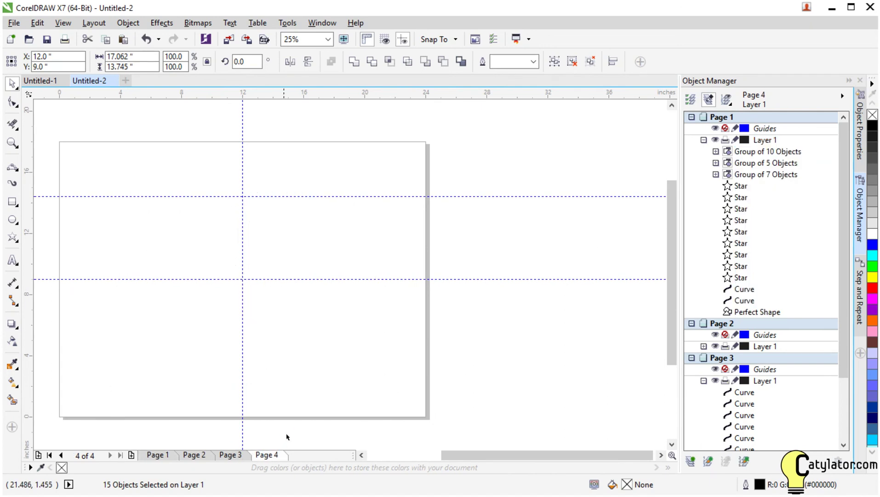
{"action": "key", "text": "ctrl+v"}
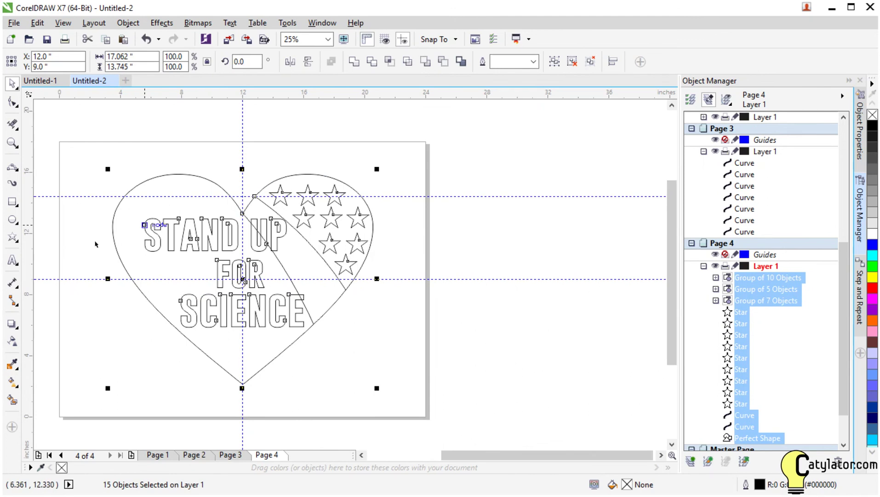
Fit Page 4 in view and delete the SCIENCE, FOR and STAND UP lettering groups
{"action": "scroll", "coordinate": [102, 324], "scroll_direction": "up", "scroll_amount": 1}
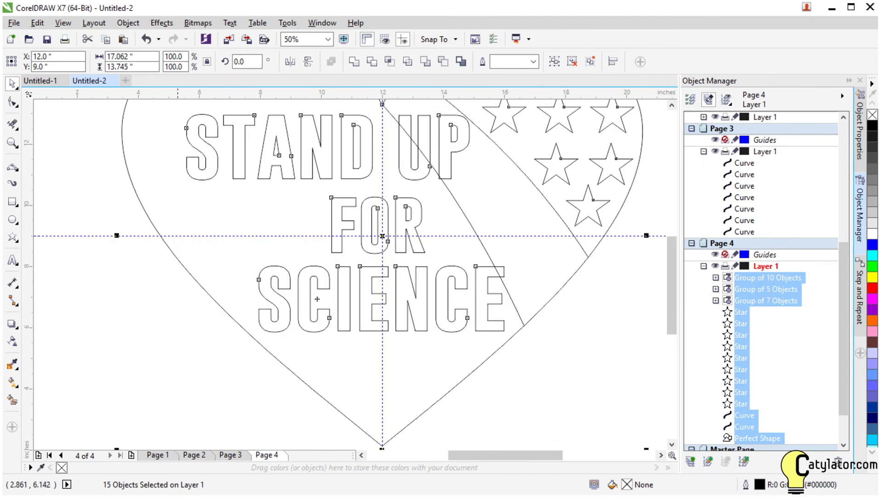
{"action": "left_click", "coordinate": [671, 106]}
{"action": "scroll", "coordinate": [634, 167], "scroll_direction": "down", "scroll_amount": 2}
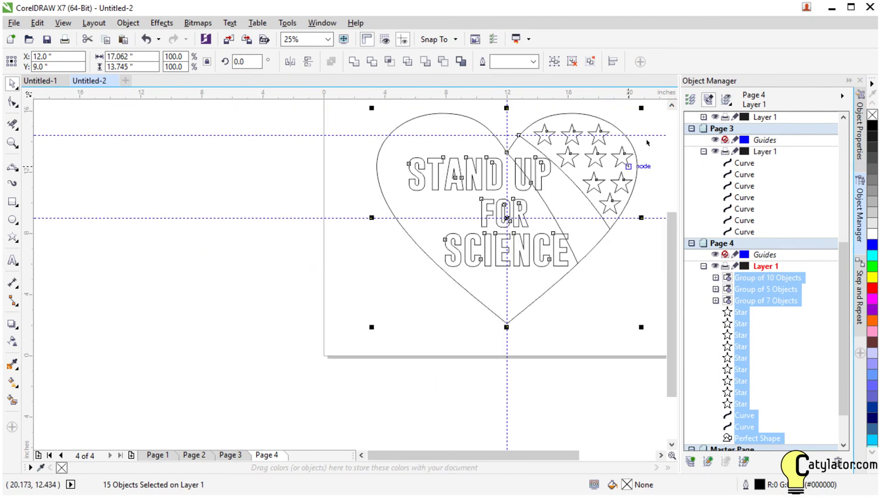
{"action": "left_click", "coordinate": [672, 105]}
{"action": "left_click", "coordinate": [661, 455]}
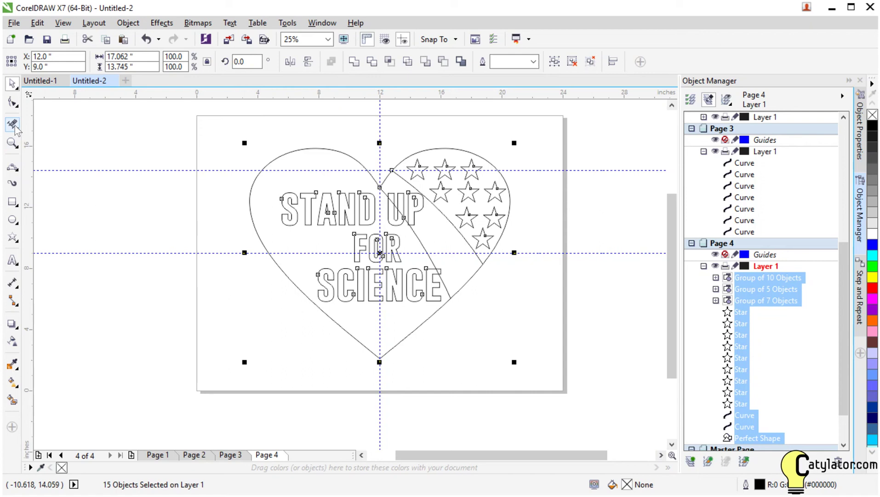
{"action": "left_click", "coordinate": [364, 351]}
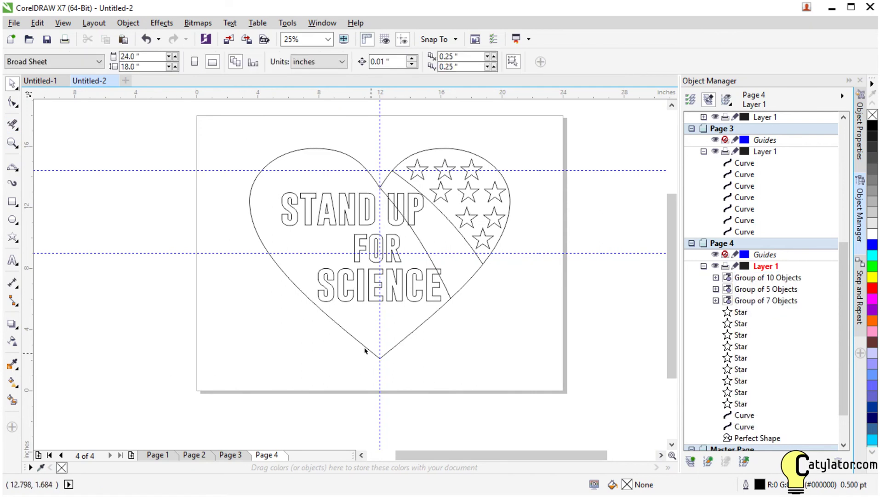
{"action": "left_click", "coordinate": [363, 301]}
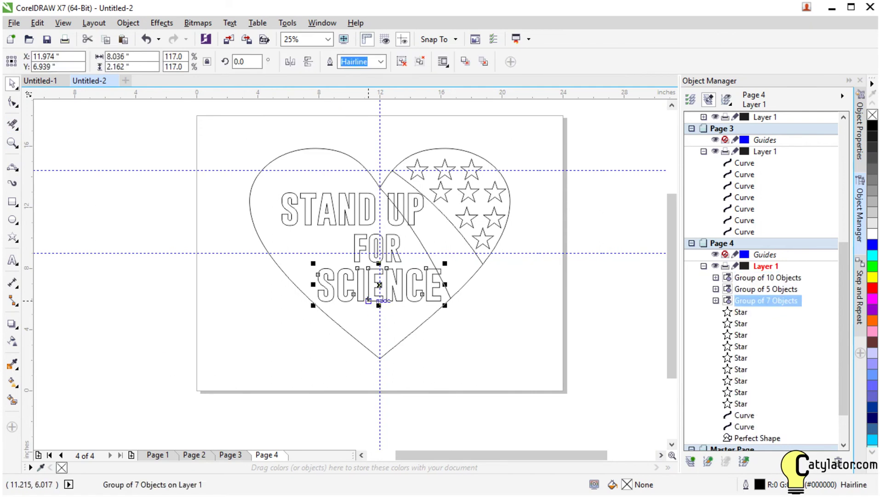
{"action": "key", "text": "Delete"}
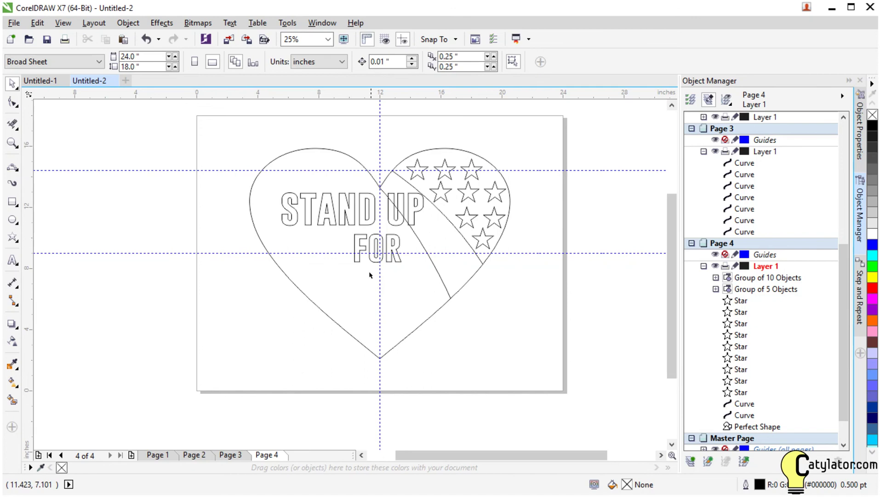
{"action": "left_click", "coordinate": [365, 240]}
{"action": "key", "text": "Delete"}
{"action": "left_click", "coordinate": [359, 221]}
{"action": "key", "text": "Delete"}
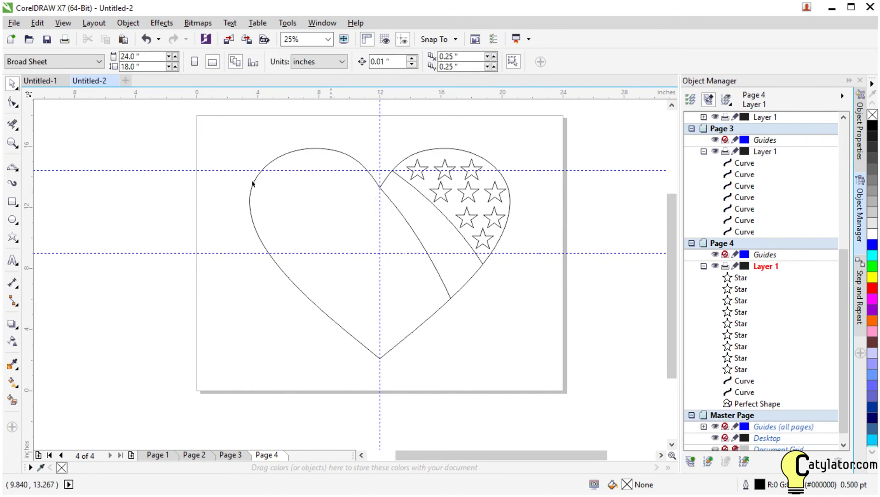
{"action": "left_click", "coordinate": [282, 154]}
Convert the heart outline to curves via the Object menu
{"action": "left_click", "coordinate": [128, 23]}
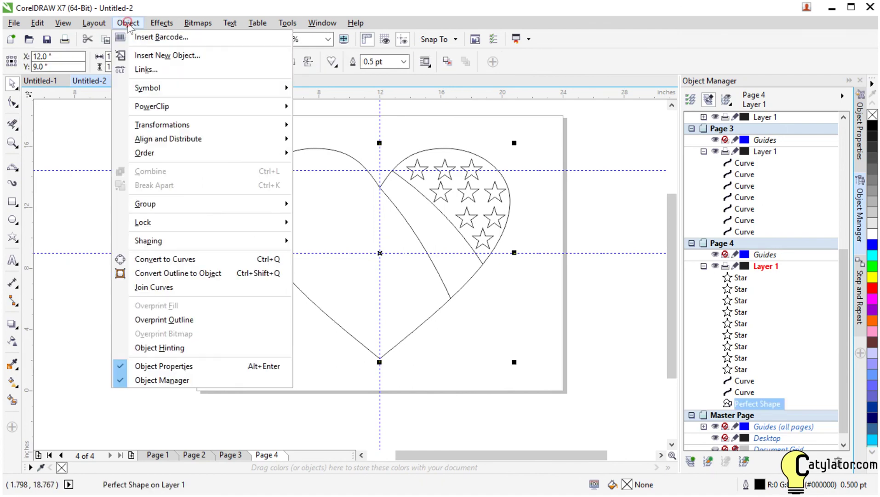
{"action": "left_click", "coordinate": [216, 259]}
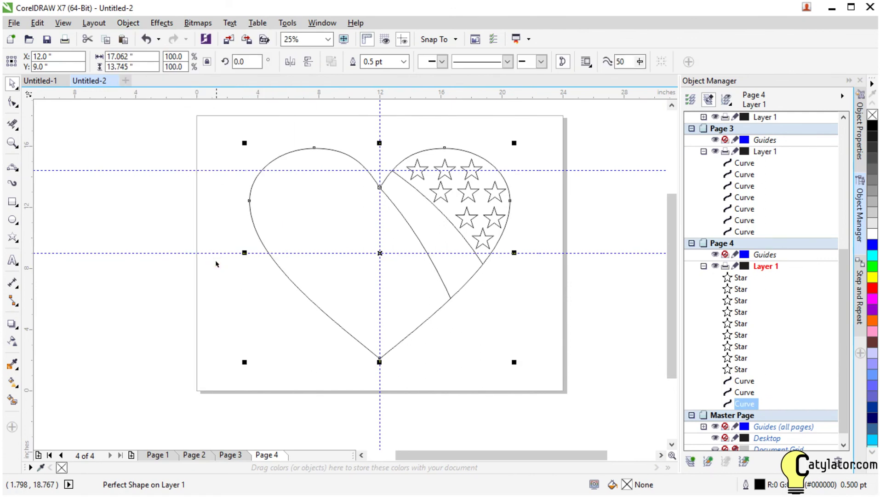
{"action": "left_click", "coordinate": [136, 225]}
With Virtual Segment Delete, remove the heart arcs and stripe curves outside the star section
{"action": "left_click", "coordinate": [14, 128]}
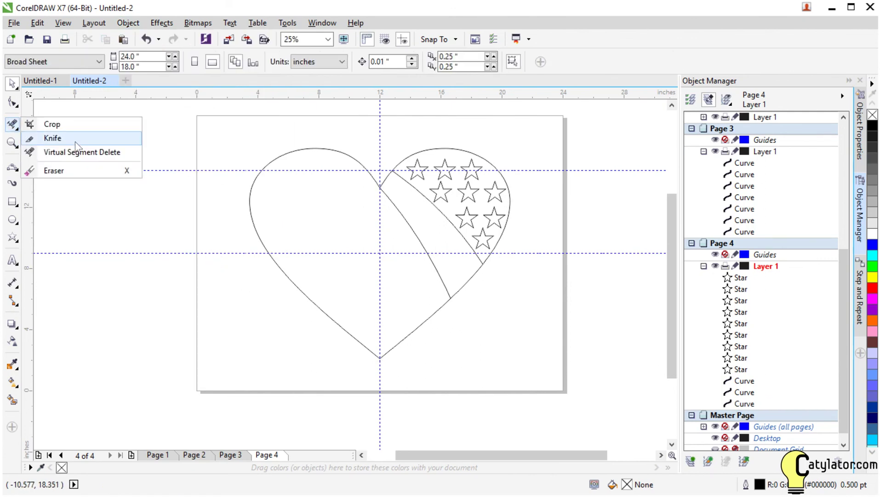
{"action": "left_click", "coordinate": [48, 136]}
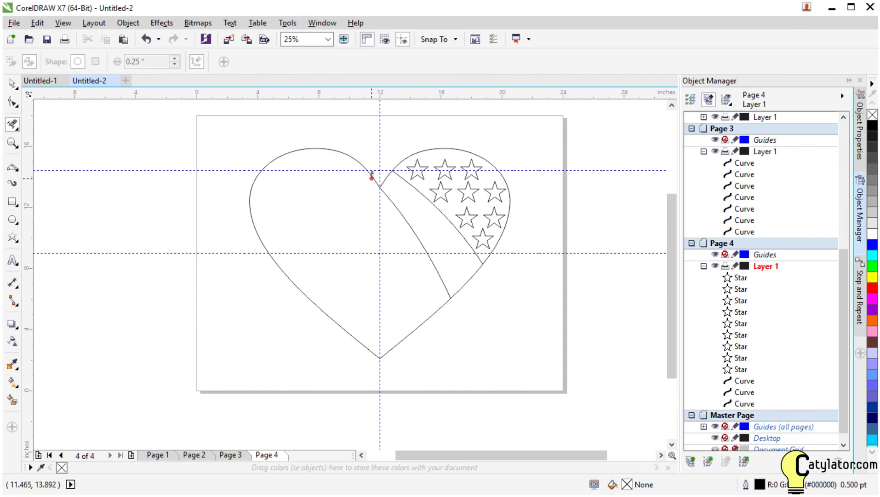
{"action": "left_click", "coordinate": [334, 151]}
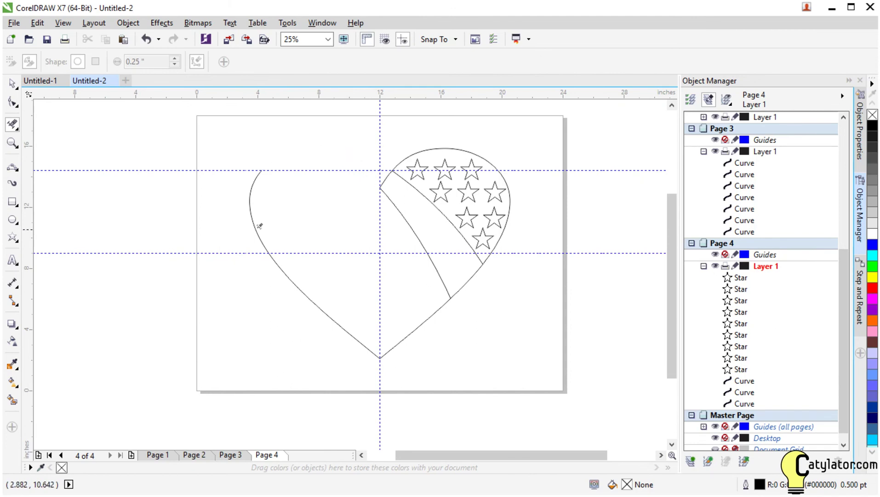
{"action": "left_click", "coordinate": [258, 231]}
{"action": "left_click", "coordinate": [288, 278]}
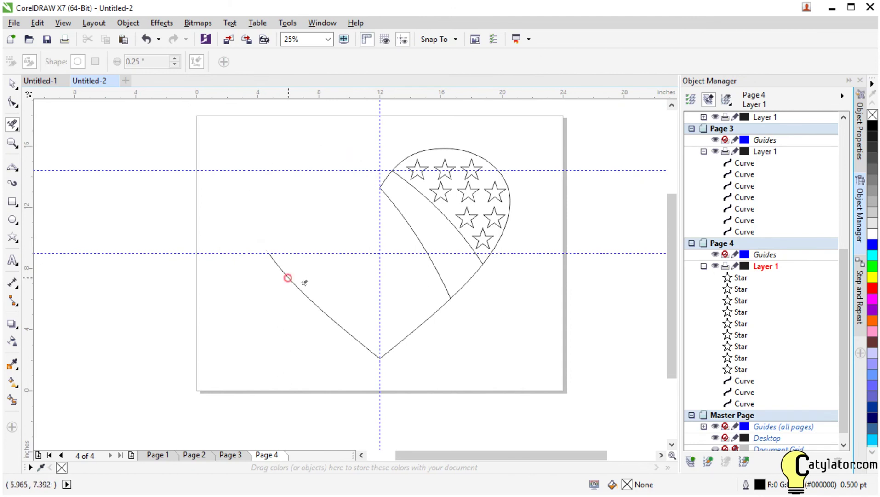
{"action": "left_click", "coordinate": [430, 315]}
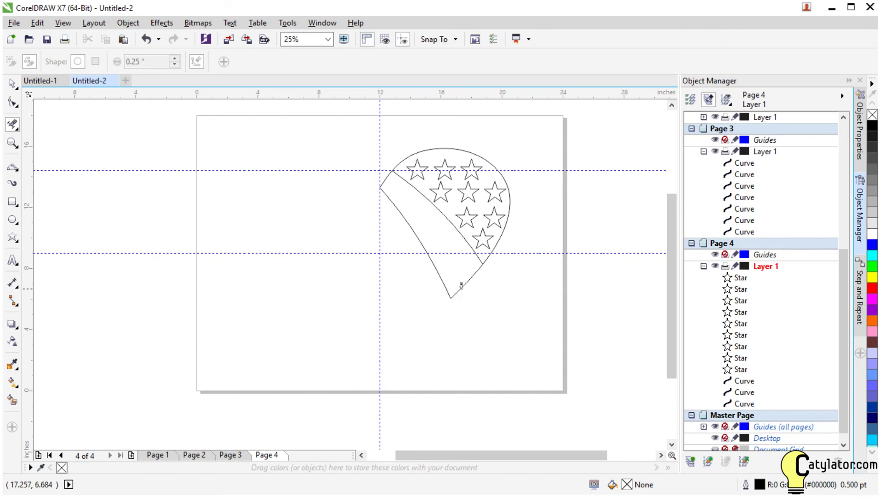
{"action": "left_click", "coordinate": [460, 288]}
{"action": "left_click", "coordinate": [410, 227]}
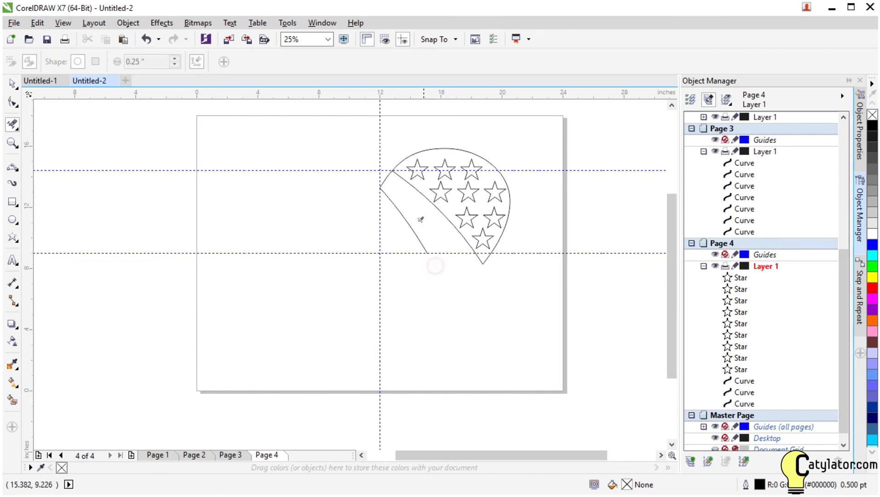
{"action": "left_click", "coordinate": [386, 179]}
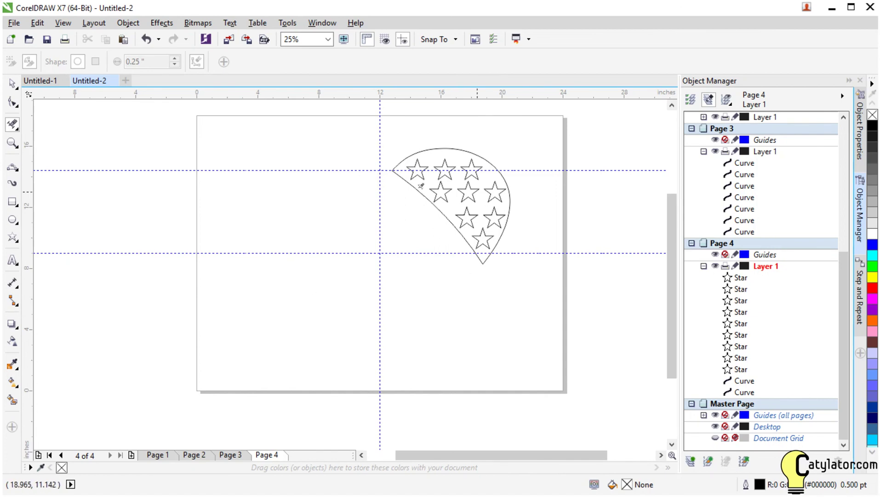
{"action": "left_click", "coordinate": [199, 455]}
{"action": "left_click", "coordinate": [230, 456]}
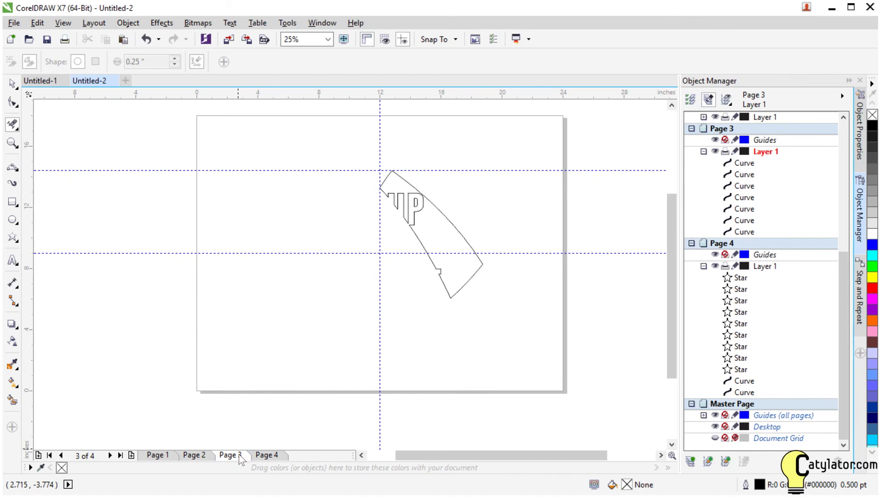
{"action": "left_click", "coordinate": [276, 456]}
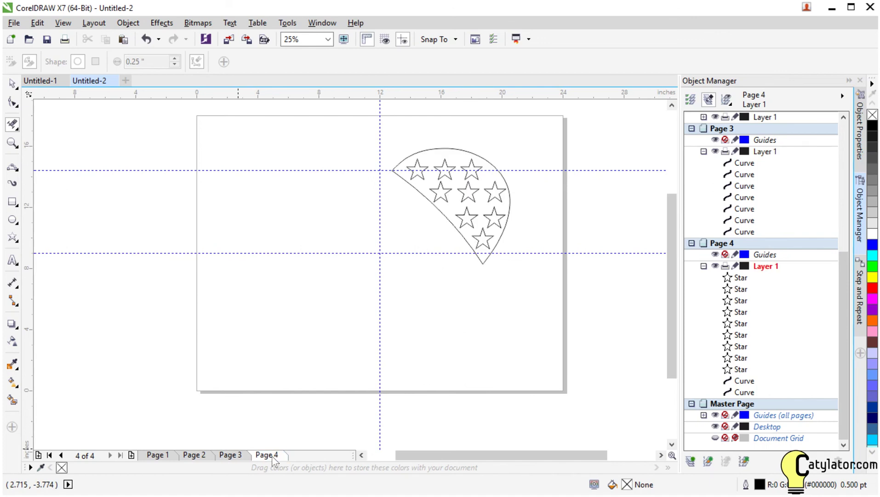